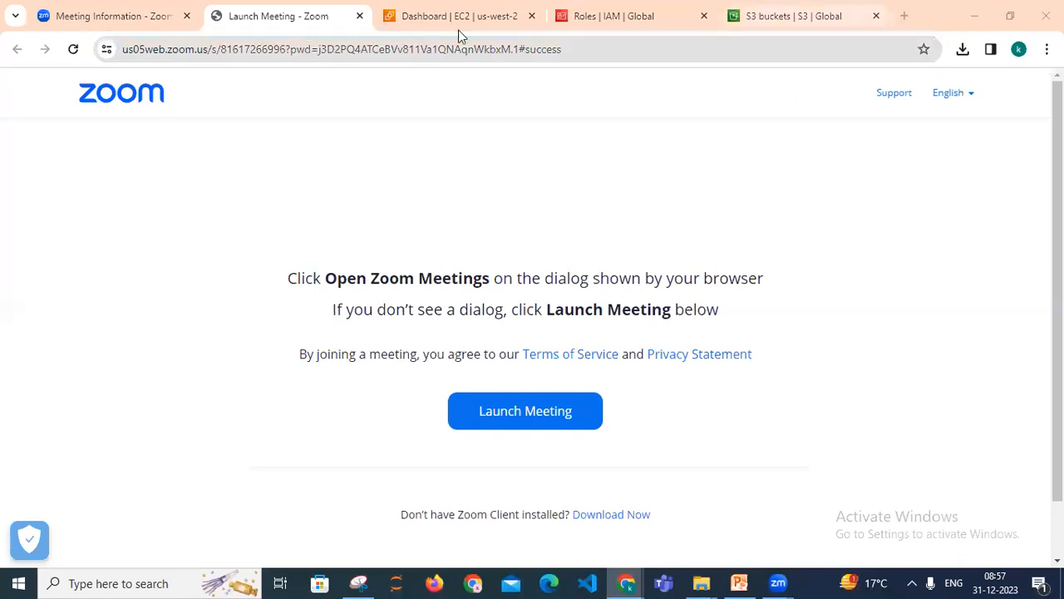
# - Switch to the EC2 console, search the AWS services for "vpc" and open the VPC dashboard
pyautogui.click(417, 20)
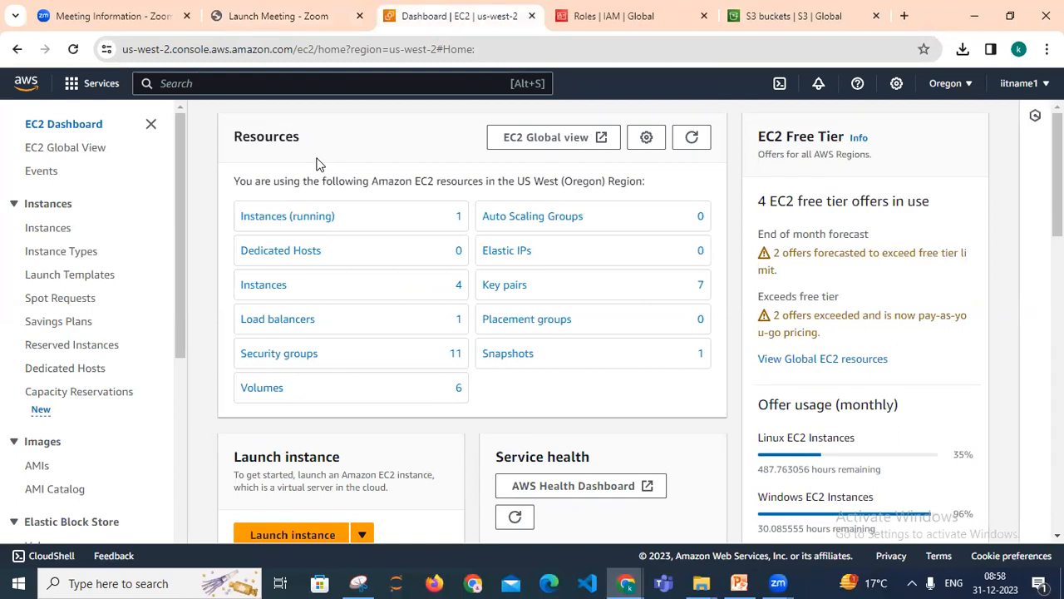
pyautogui.moveTo(183, 207)
pyautogui.mouseDown()
pyautogui.moveTo(190, 359)
pyautogui.moveTo(184, 196)
pyautogui.mouseUp()
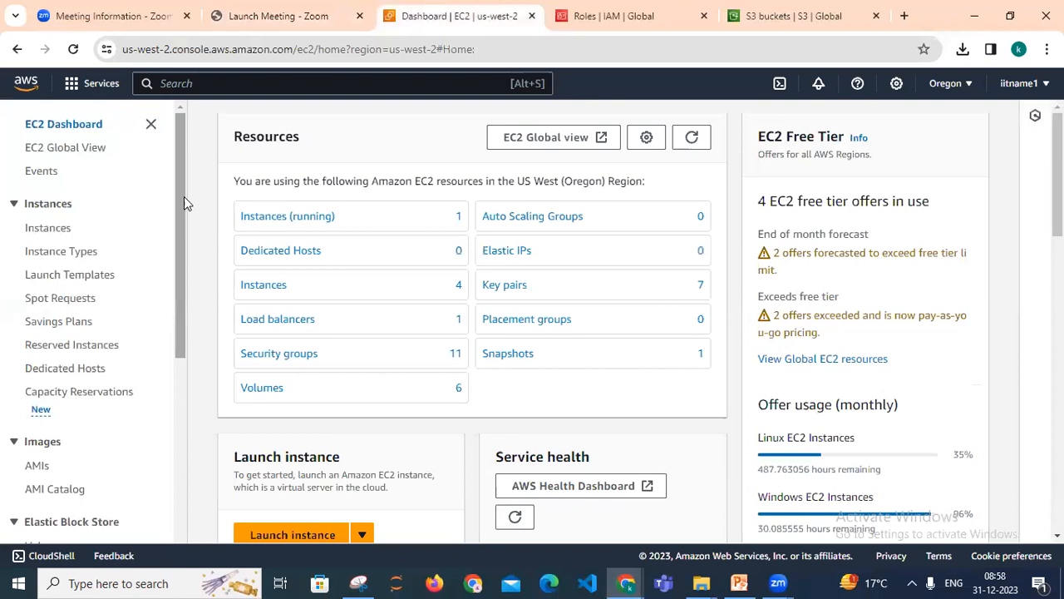
pyautogui.click(209, 80)
pyautogui.write('vpc')
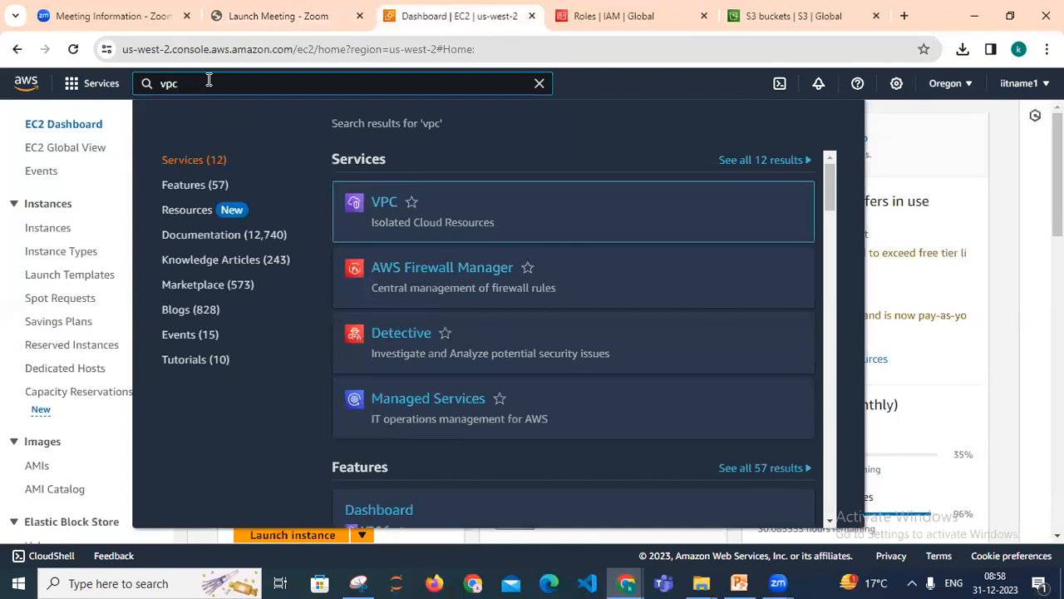
pyautogui.moveTo(725, 230)
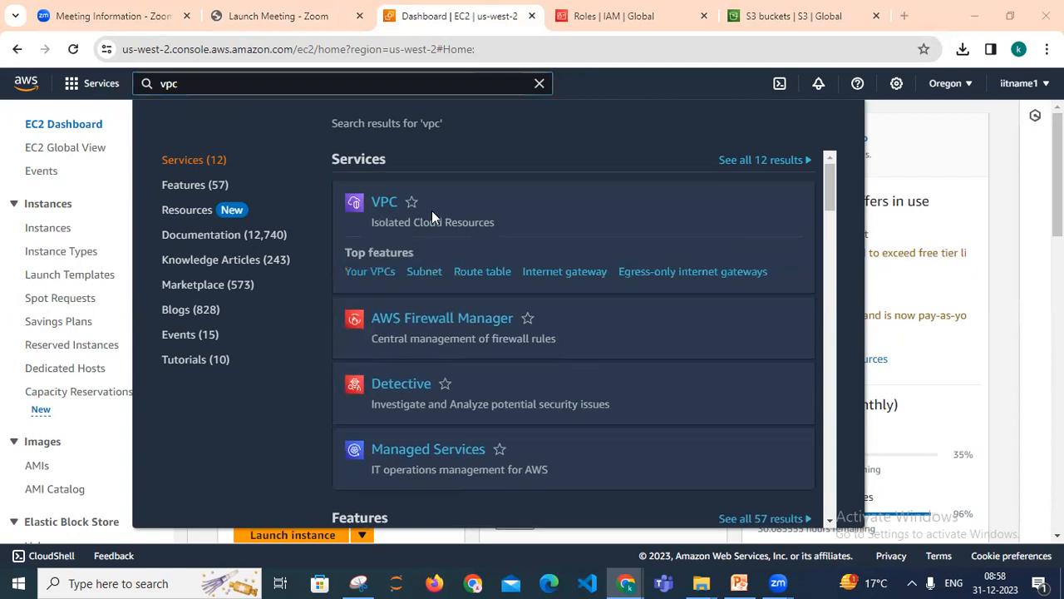
pyautogui.click(387, 211)
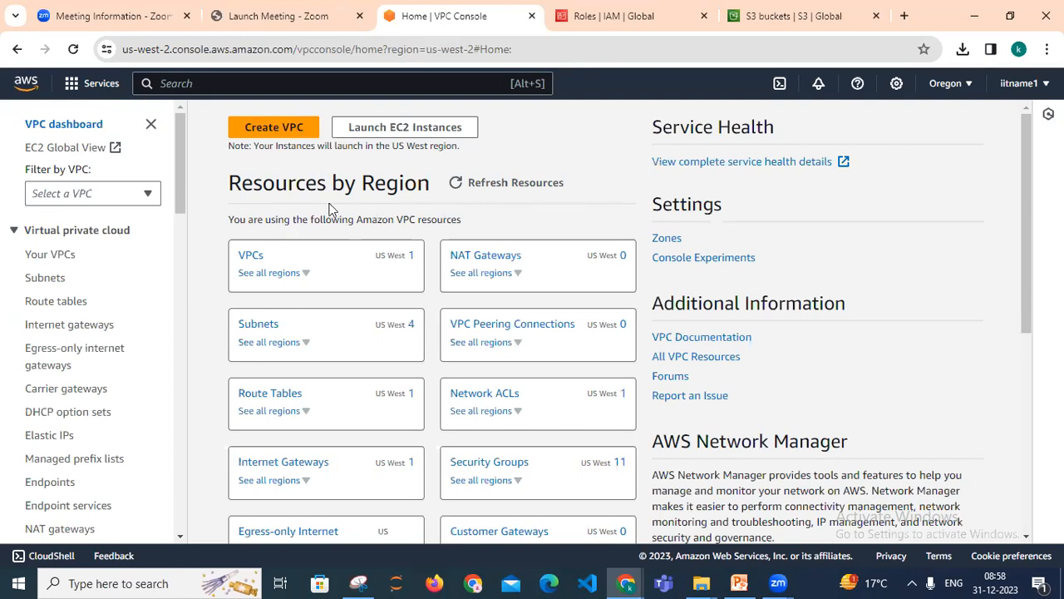
# - Start creating a VPC with its networking resources and set the auto-generated name tag to "web"
pyautogui.click(290, 134)
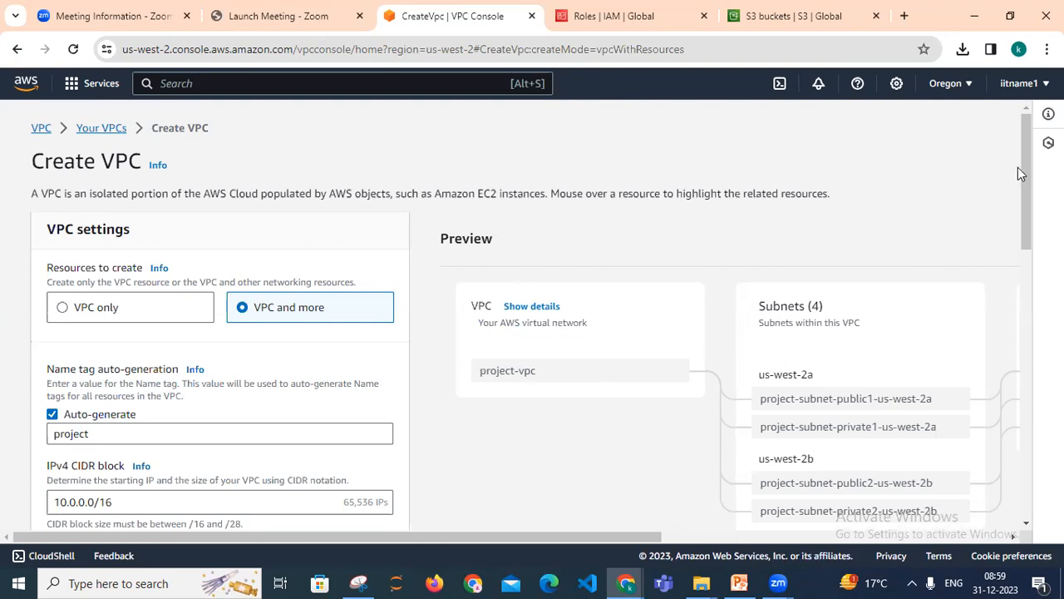
pyautogui.scroll(-1, 1027, 193)
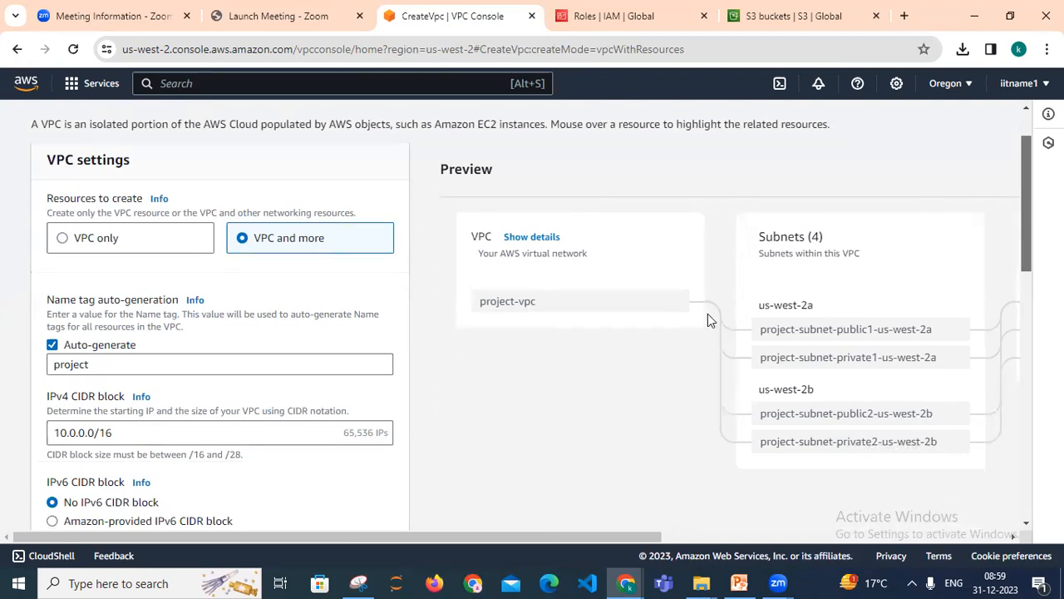
pyautogui.doubleClick(107, 364)
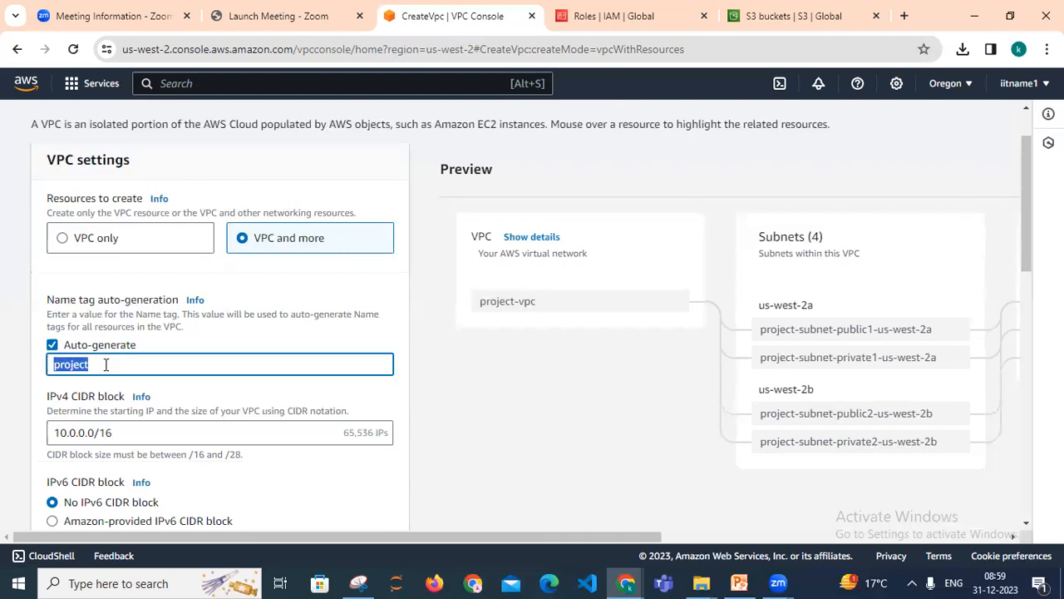
pyautogui.write('web')
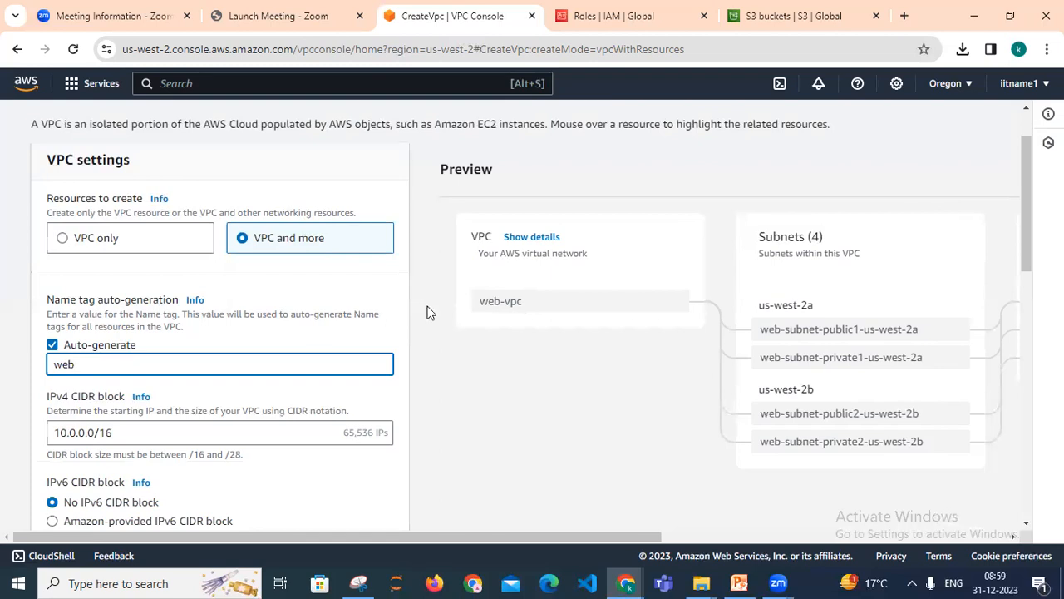
# - Set the VPC's IPv4 CIDR block to 10.70.0.0/16
pyautogui.moveTo(1029, 226); pyautogui.dragTo(1029, 258)
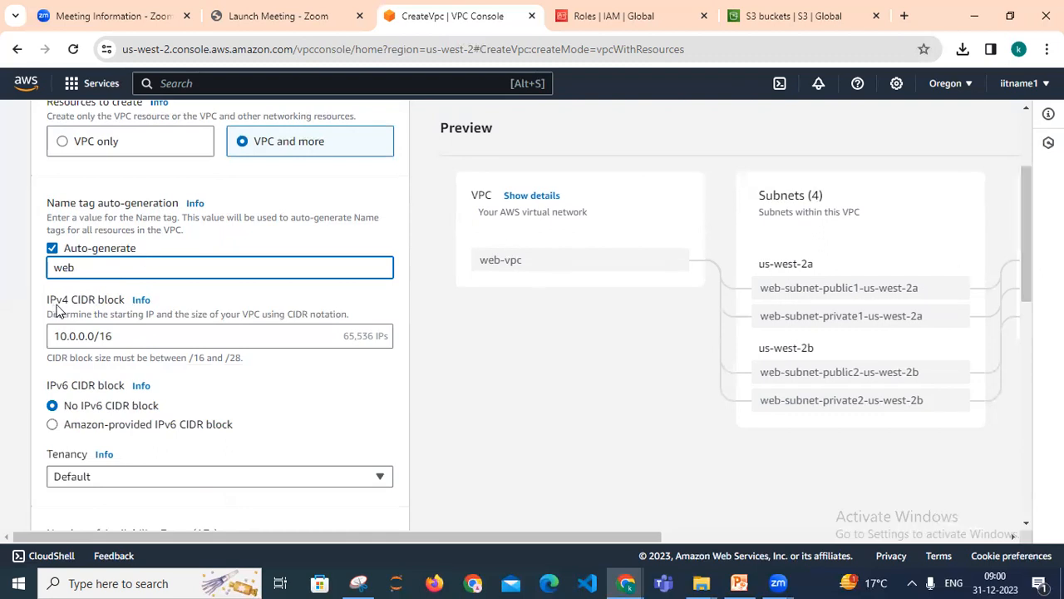
pyautogui.click(75, 336)
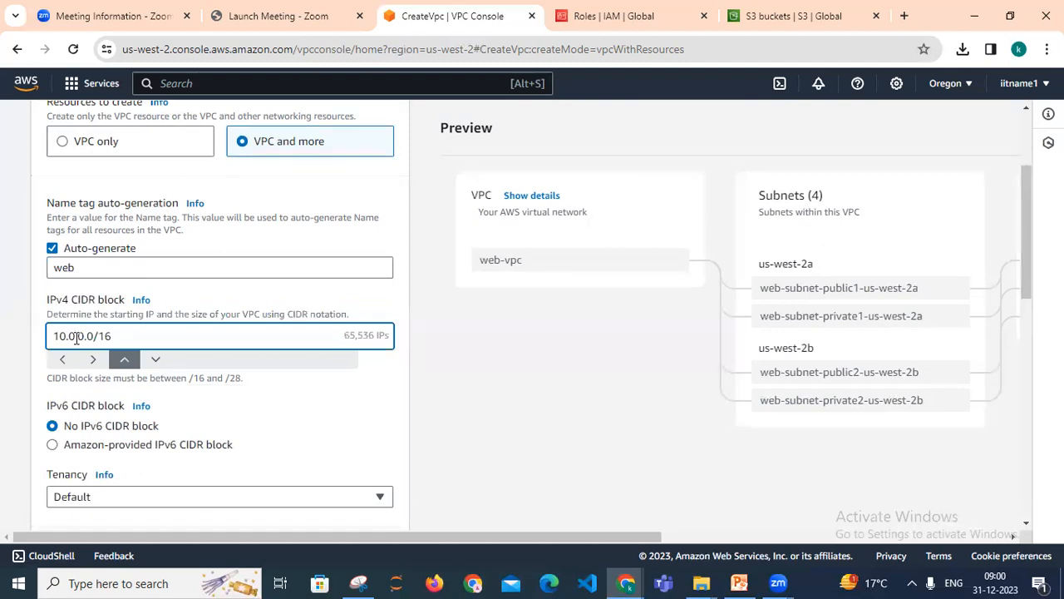
pyautogui.doubleClick(73, 336)
pyautogui.write('70')
pyautogui.scroll(3, 75, 337)
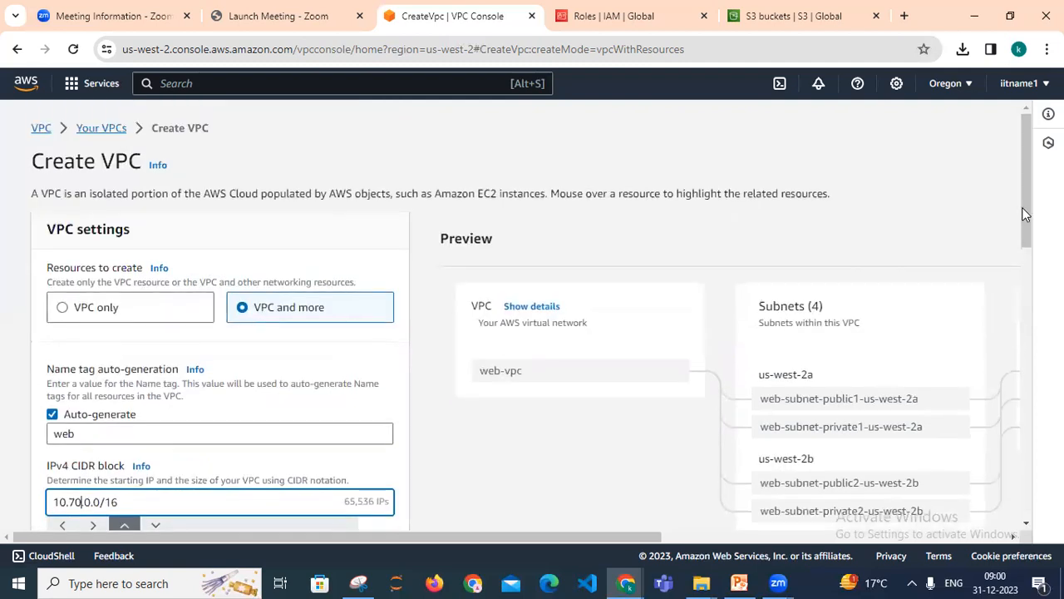
pyautogui.moveTo(1024, 210); pyautogui.dragTo(1026, 295)
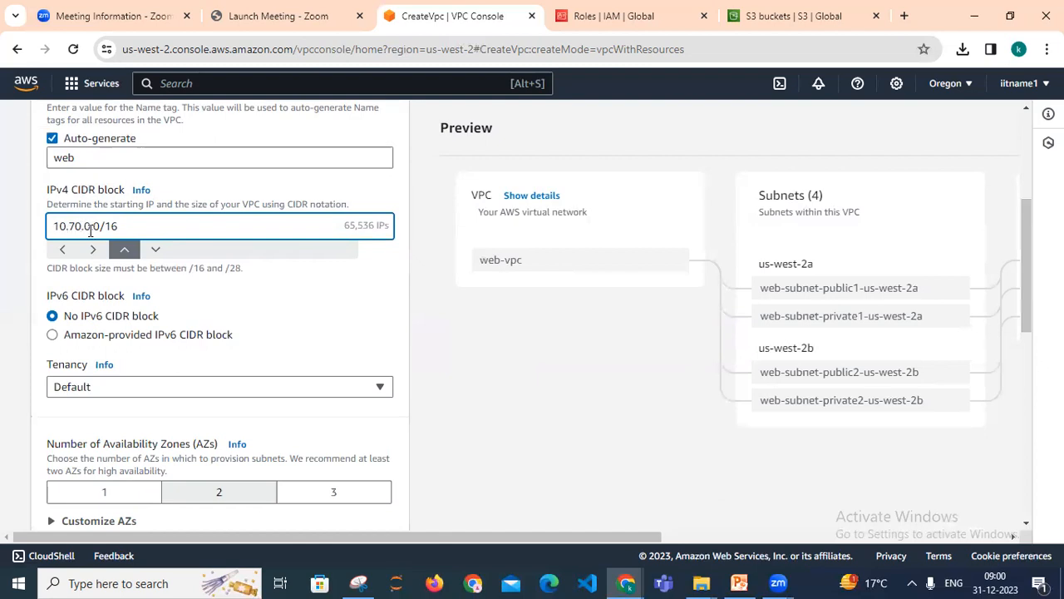
pyautogui.write('.')
# - Examine the availability zone customization options, including the choices for the first availability zone
pyautogui.moveTo(1023, 210); pyautogui.dragTo(1036, 294)
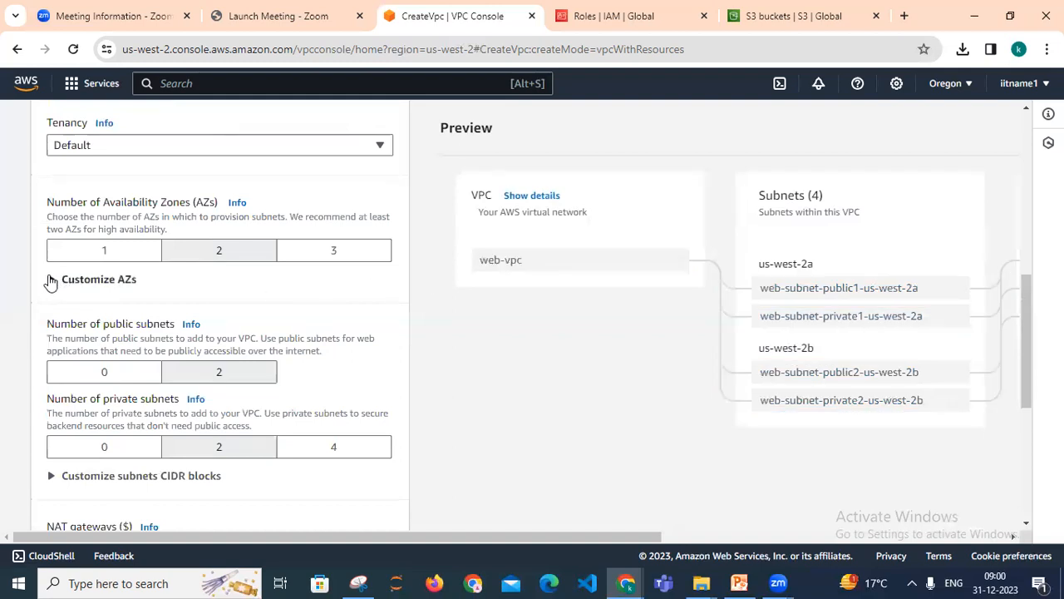
pyautogui.scroll(-1, 49, 283)
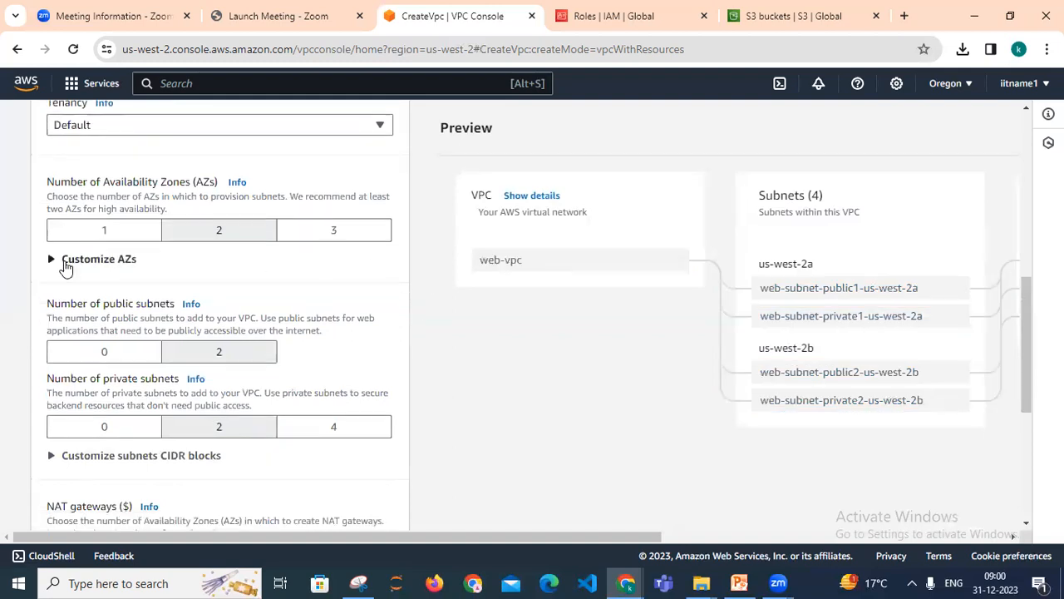
pyautogui.click(56, 263)
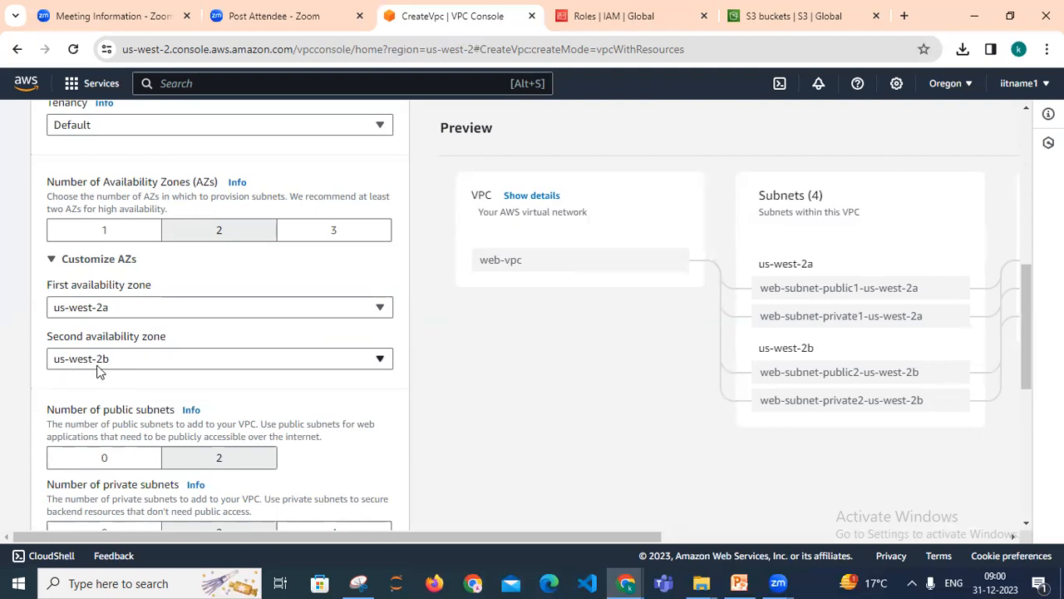
pyautogui.click(50, 261)
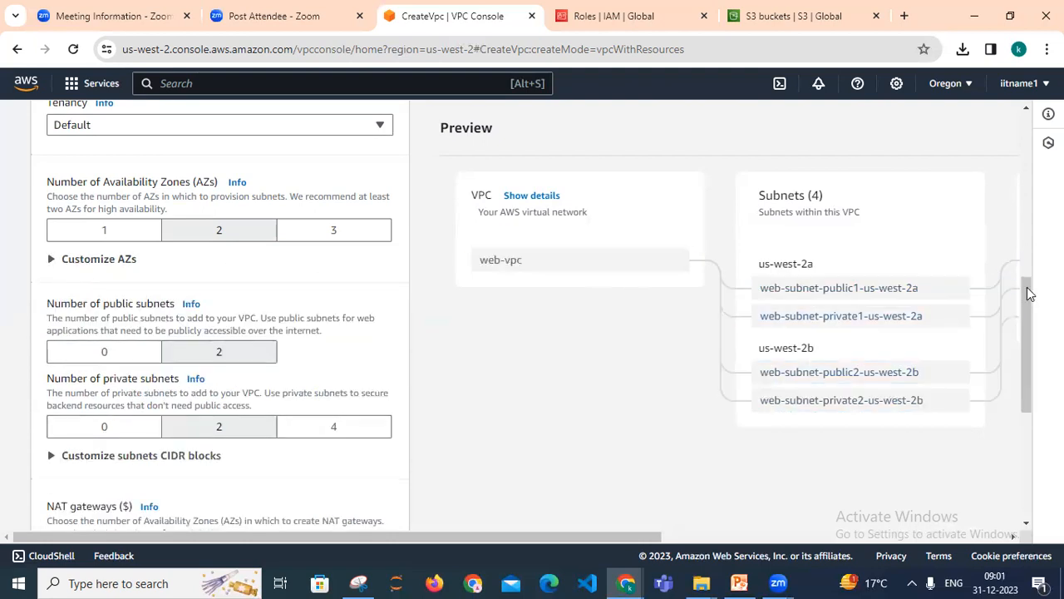
pyautogui.moveTo(1030, 293); pyautogui.dragTo(1031, 323)
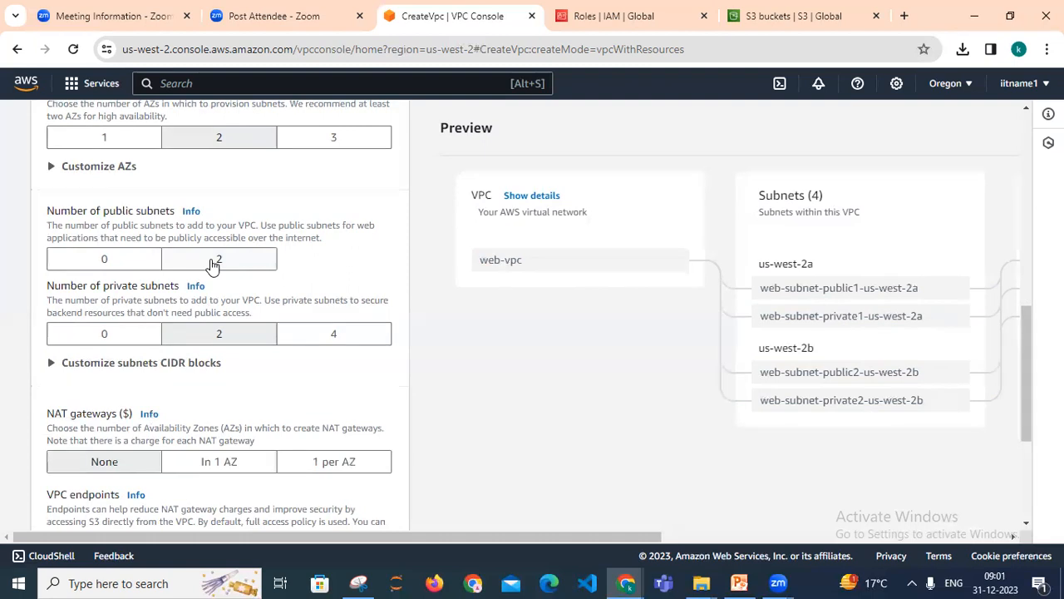
pyautogui.click(52, 168)
pyautogui.click(96, 214)
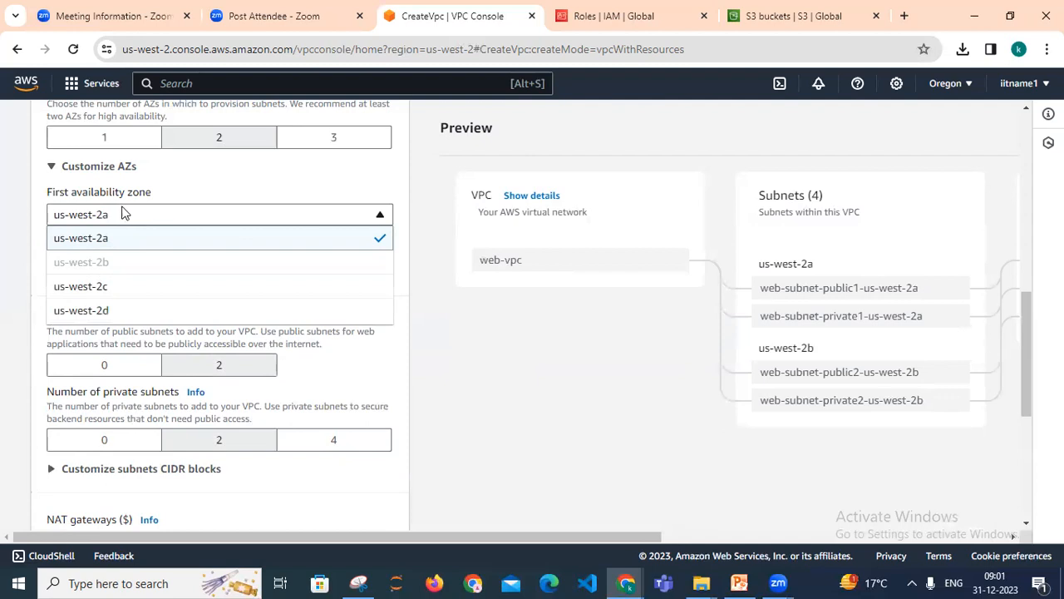
pyautogui.moveTo(1021, 301)
pyautogui.mouseDown()
pyautogui.moveTo(1022, 342)
pyautogui.moveTo(1000, 207)
pyautogui.moveTo(1013, 296)
pyautogui.mouseUp()
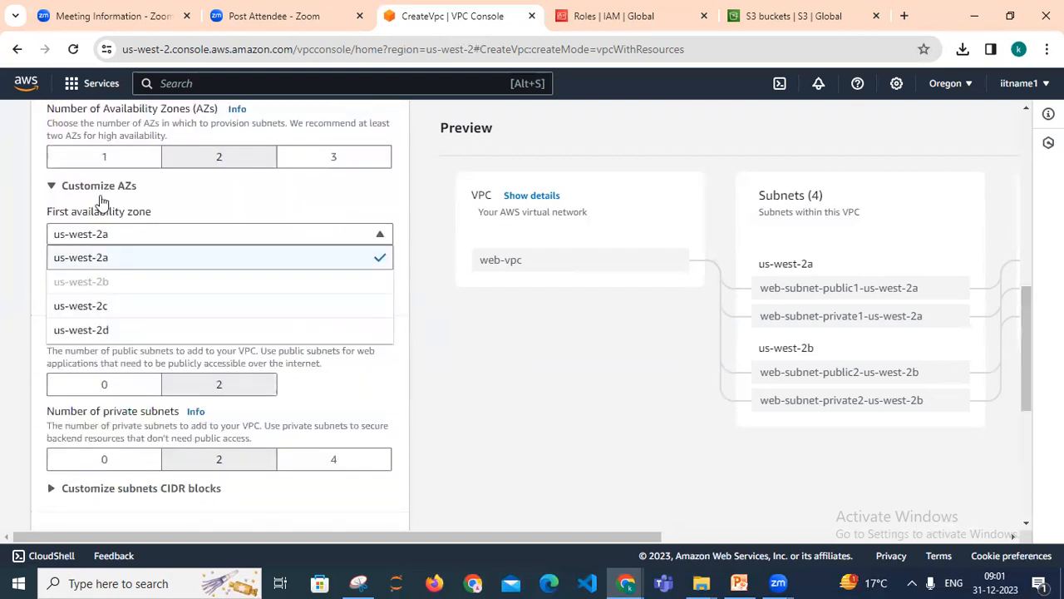
pyautogui.click(54, 189)
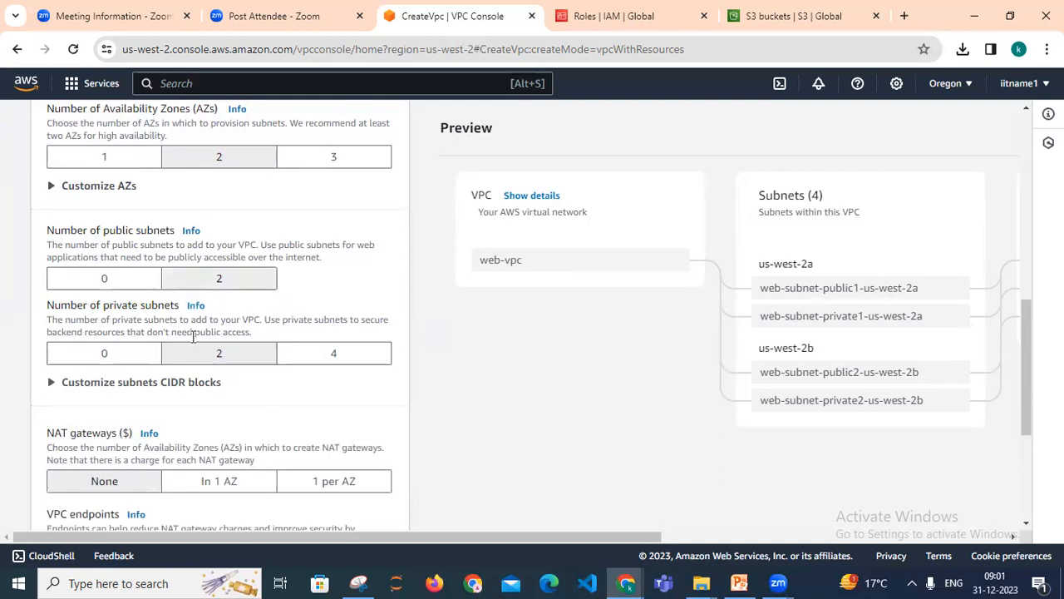
# - Customize the subnet CIDR blocks, setting the public subnet in us-west-2a to 10.70.1.0/24
pyautogui.click(51, 384)
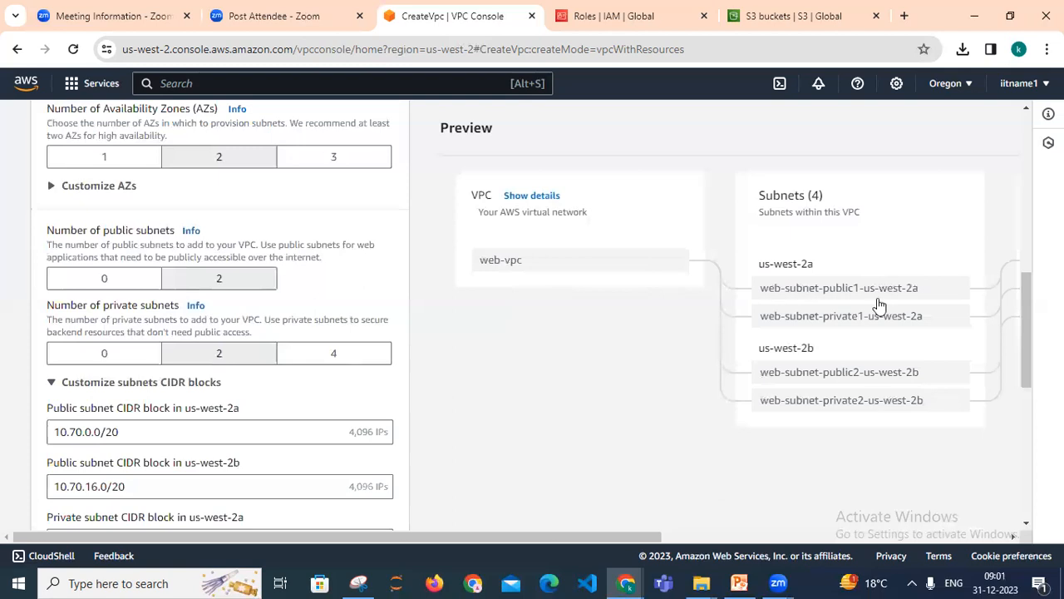
pyautogui.scroll(-2, 1028, 328)
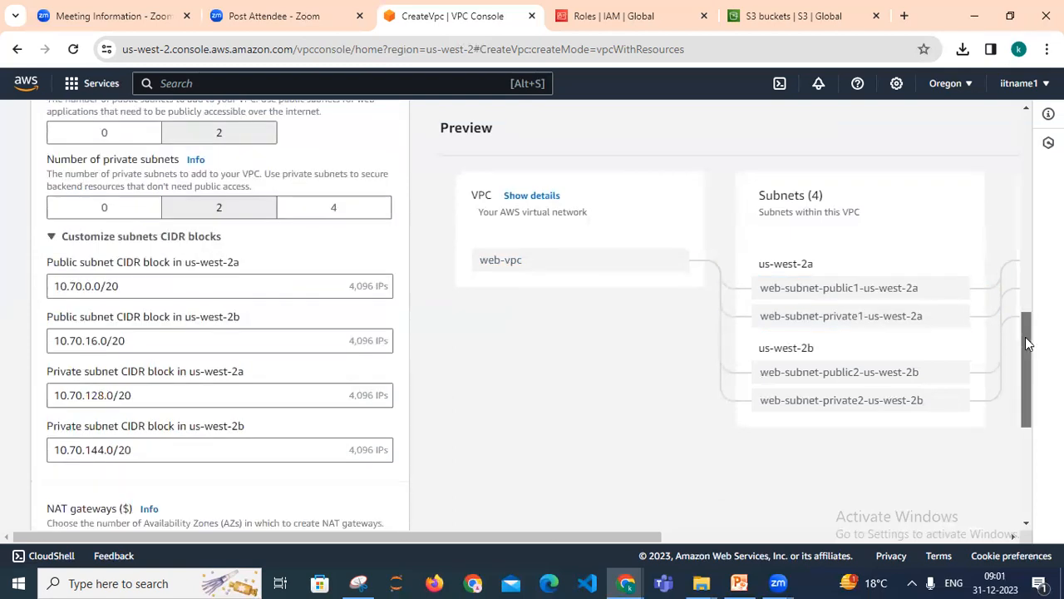
pyautogui.click(80, 285)
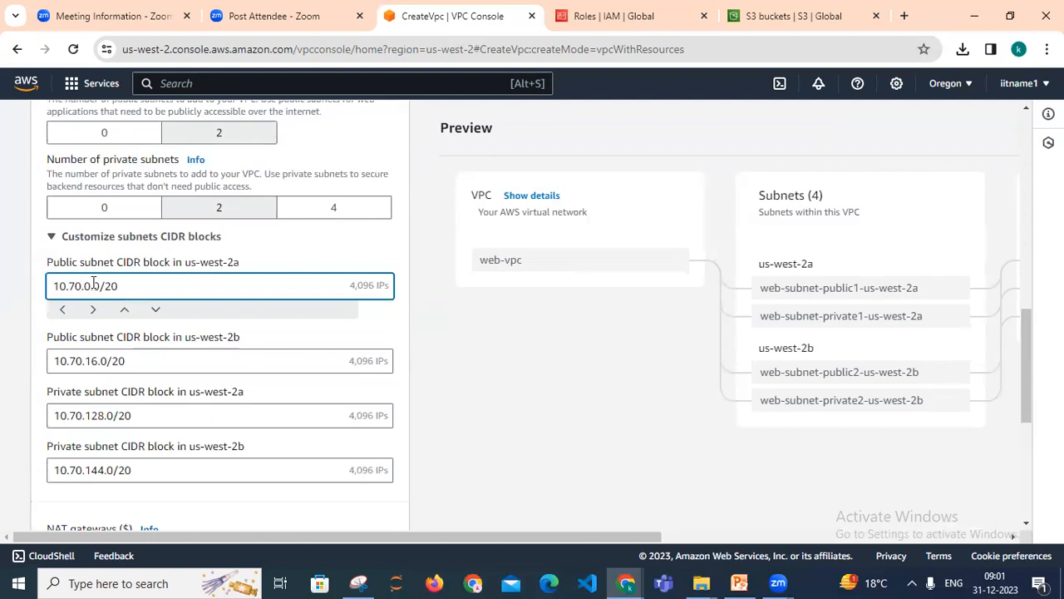
pyautogui.press('BackSpace')
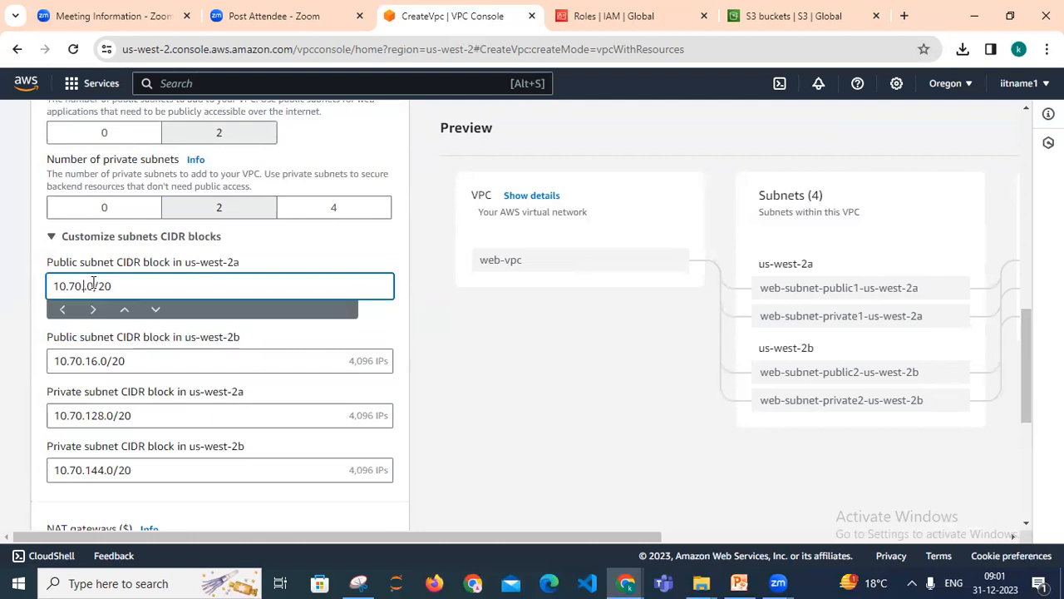
pyautogui.write('1')
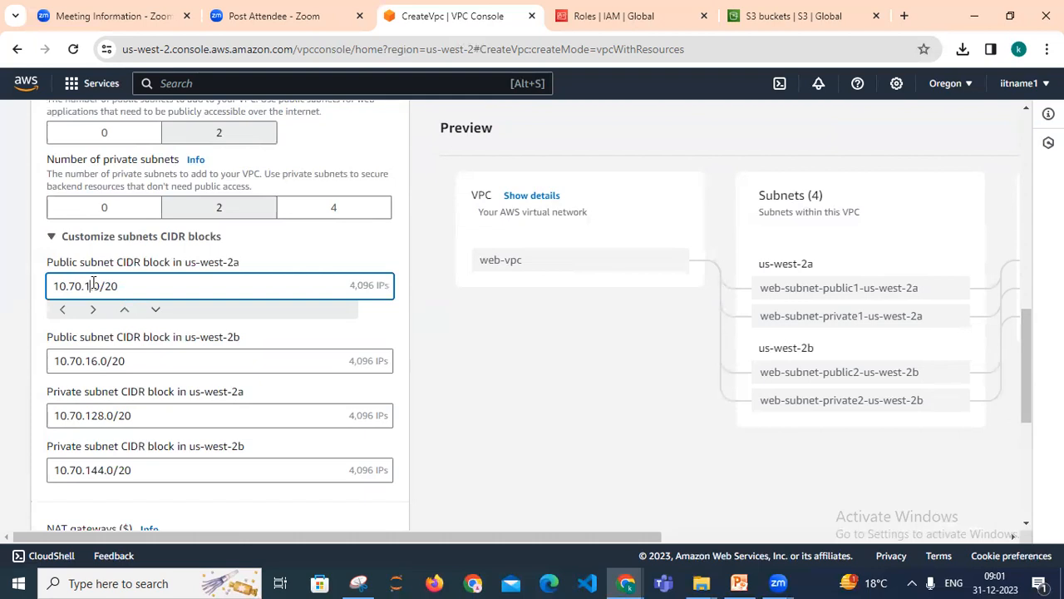
pyautogui.click(134, 290)
pyautogui.press('BackSpace')
pyautogui.write('4')
# - Set the public subnet CIDR block in us-west-2b to 10.70.2.0/20
pyautogui.click(105, 366)
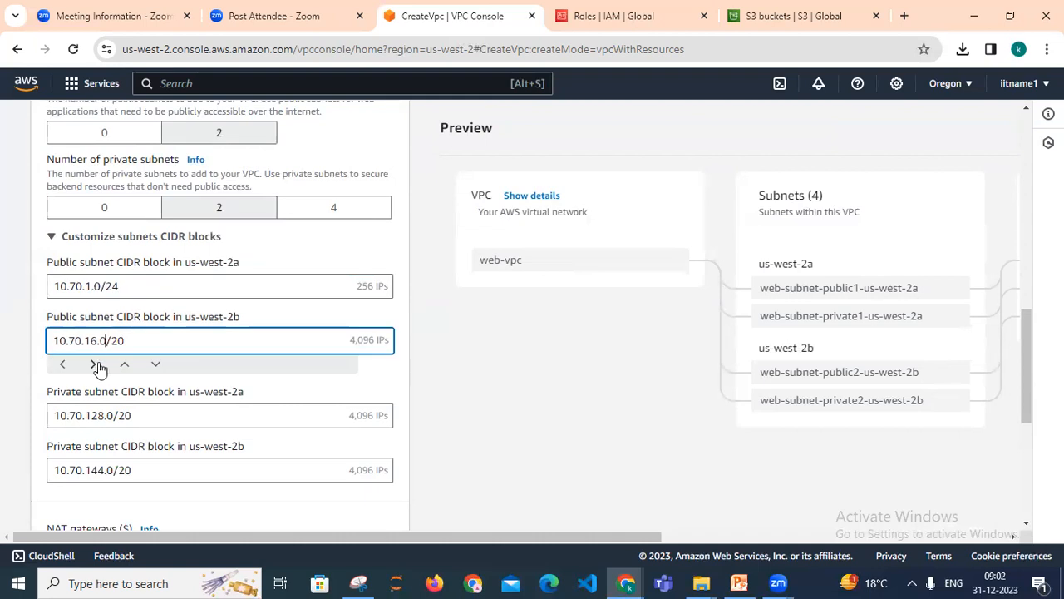
pyautogui.press('BackSpace')
pyautogui.press('BackSpace')
pyautogui.write('2')
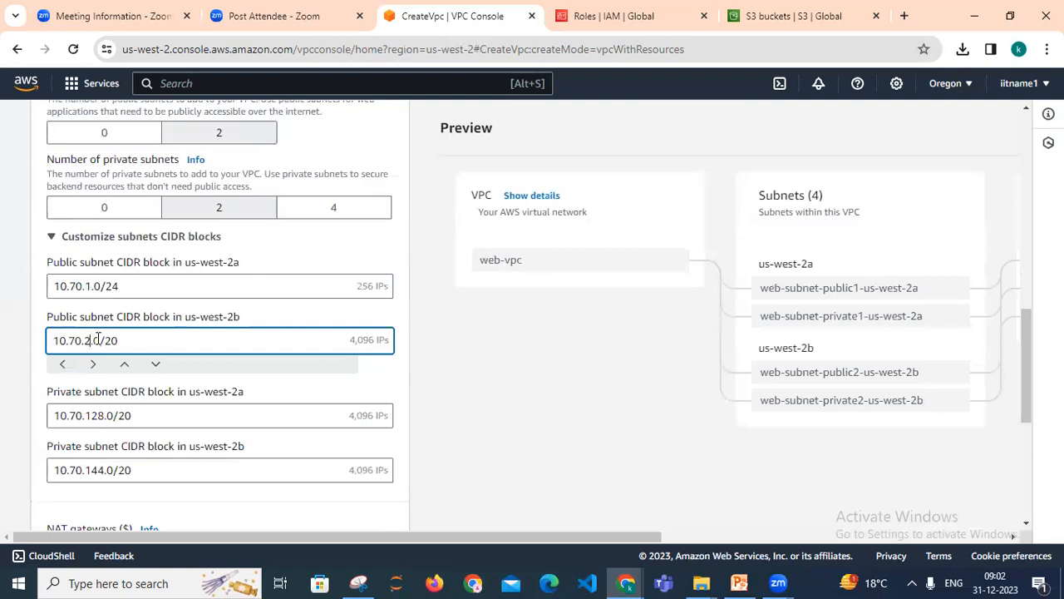
pyautogui.click(469, 336)
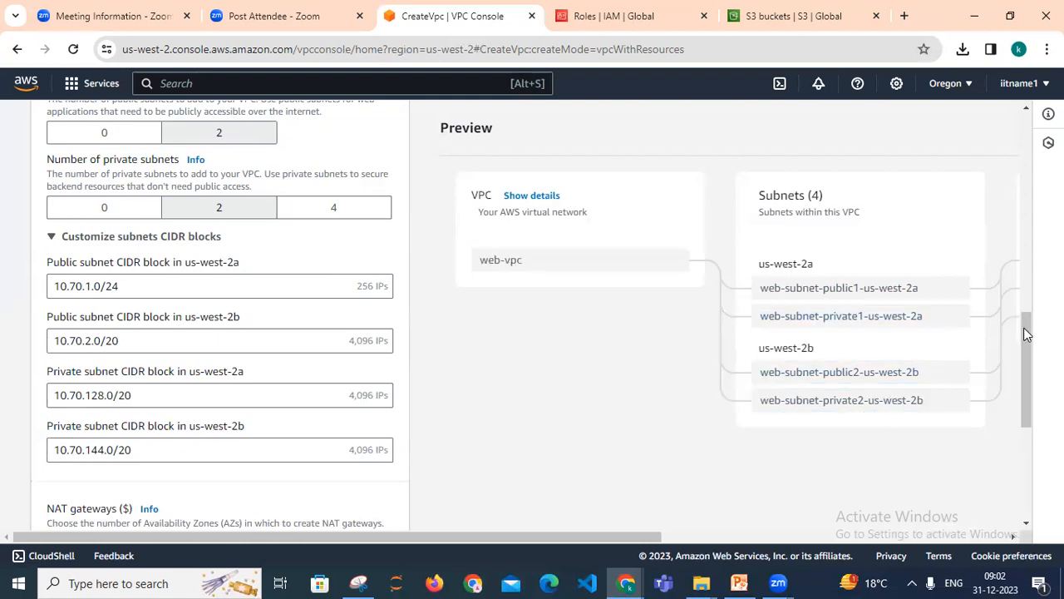
# - Set the number of private subnets to 0
pyautogui.moveTo(1027, 334); pyautogui.dragTo(1028, 335)
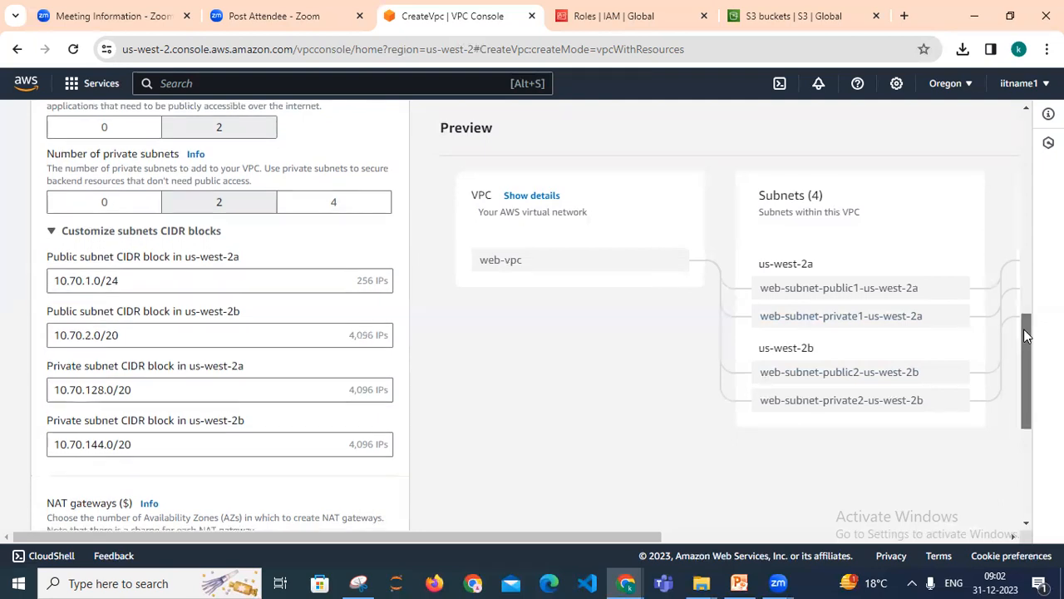
pyautogui.moveTo(1023, 328); pyautogui.dragTo(1020, 291)
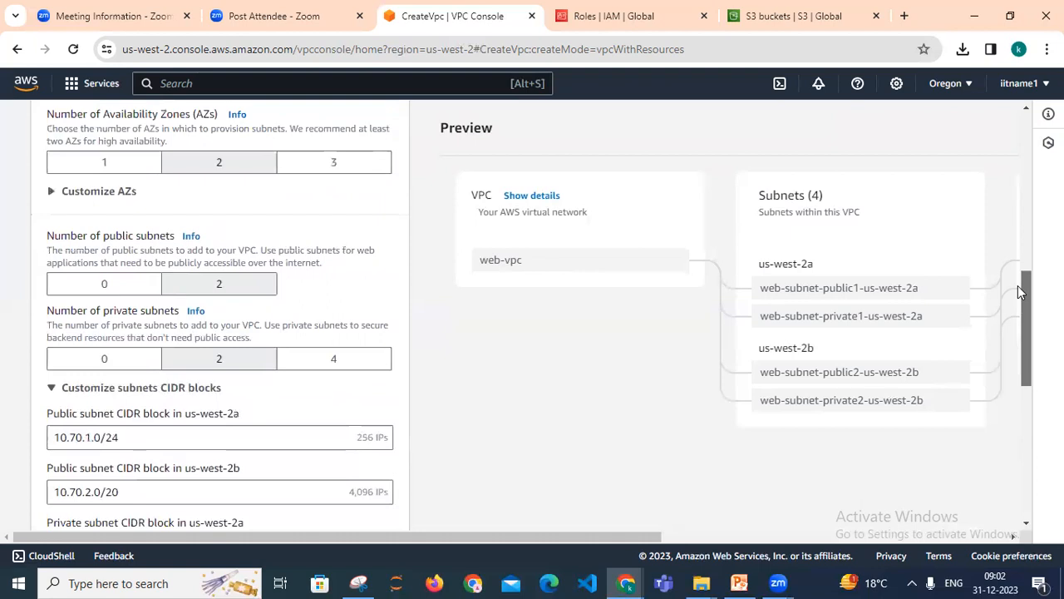
pyautogui.click(119, 366)
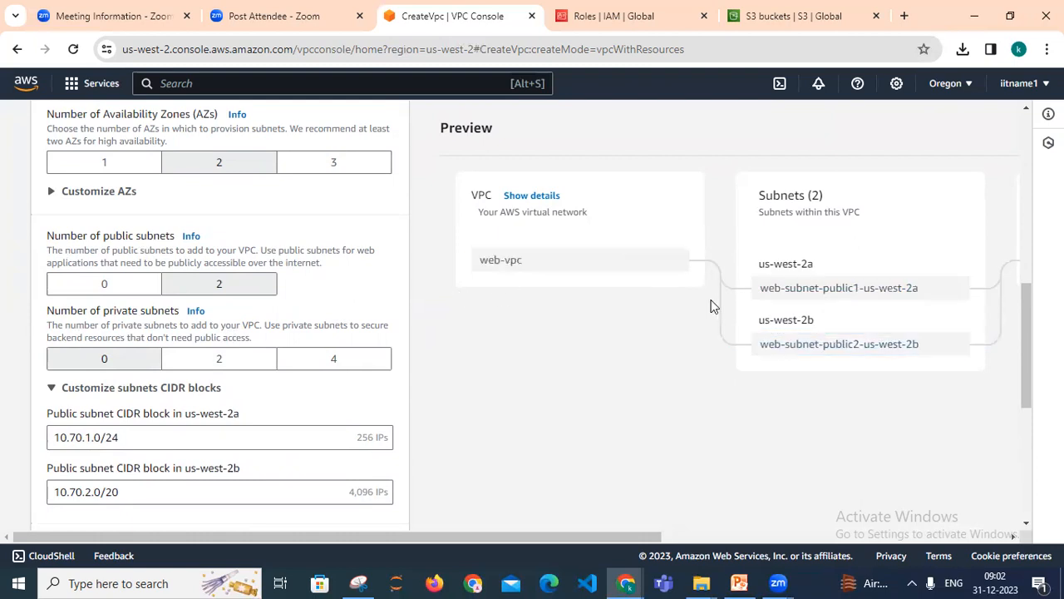
# - Set both the NAT gateways and the VPC endpoints to None
pyautogui.moveTo(1028, 301); pyautogui.dragTo(1038, 395)
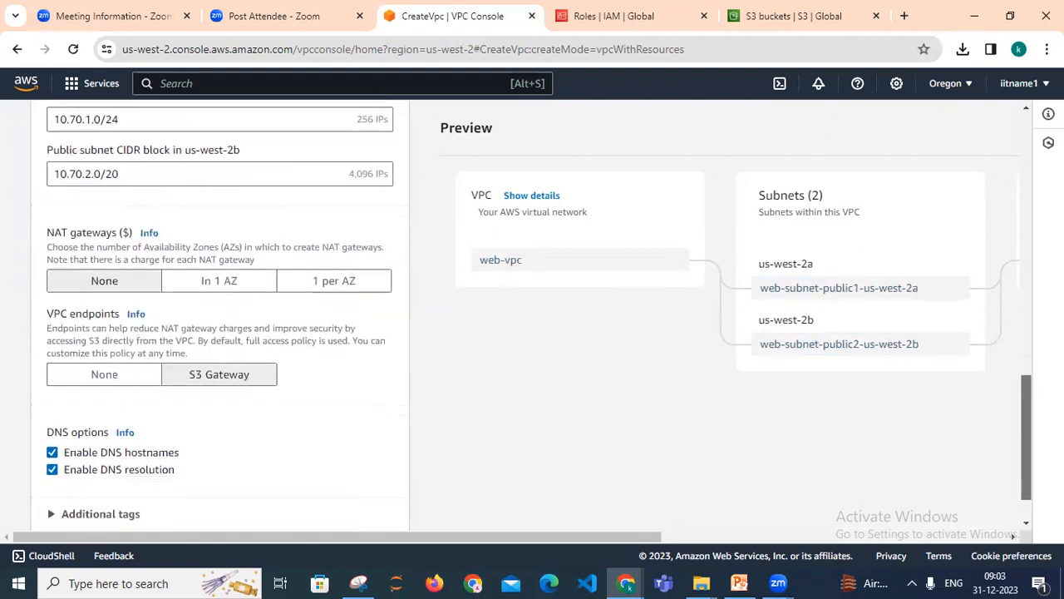
pyautogui.click(112, 270)
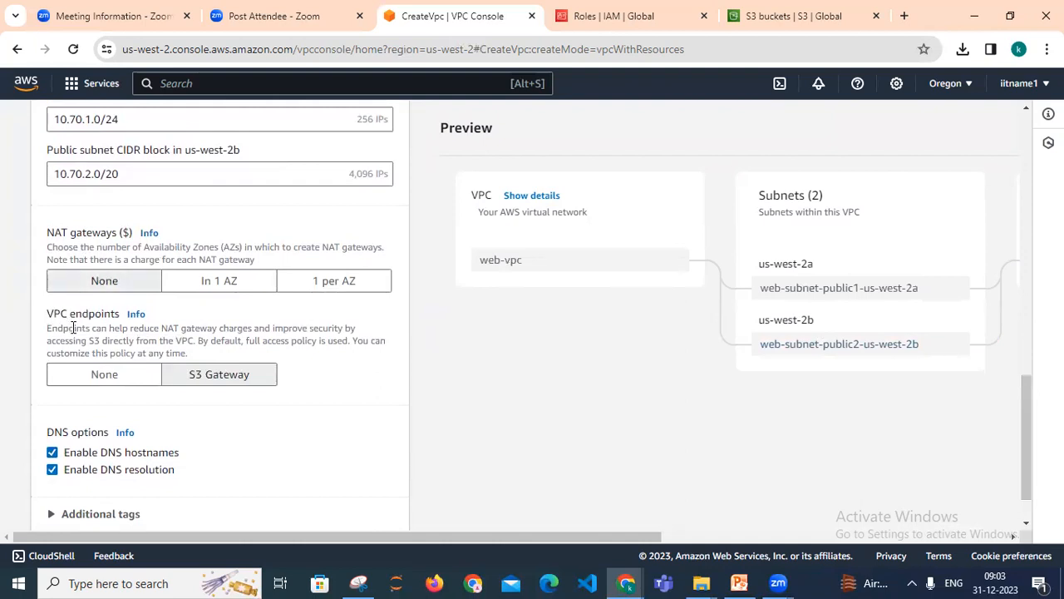
pyautogui.click(100, 376)
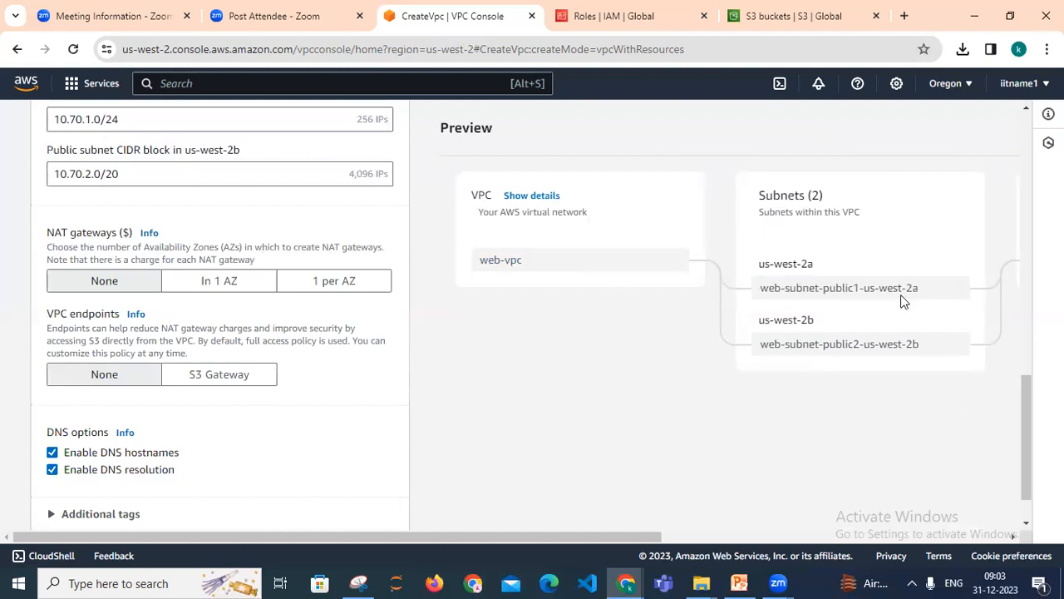
# - Examine the preview of the VPC, its subnets, route table and network connections before creating it
pyautogui.moveTo(572, 536); pyautogui.dragTo(692, 523)
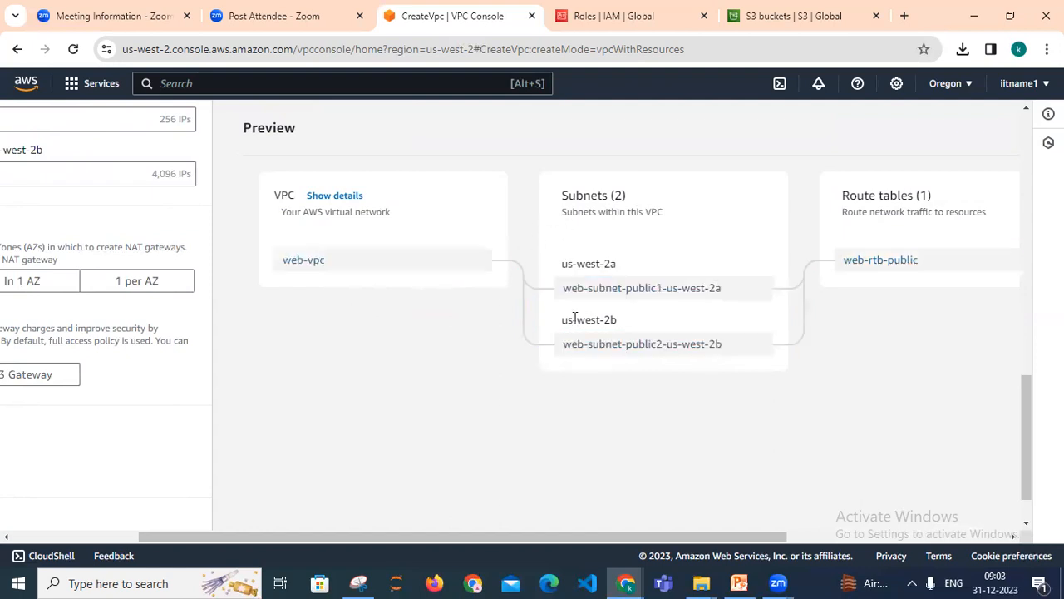
pyautogui.moveTo(678, 536); pyautogui.dragTo(790, 529)
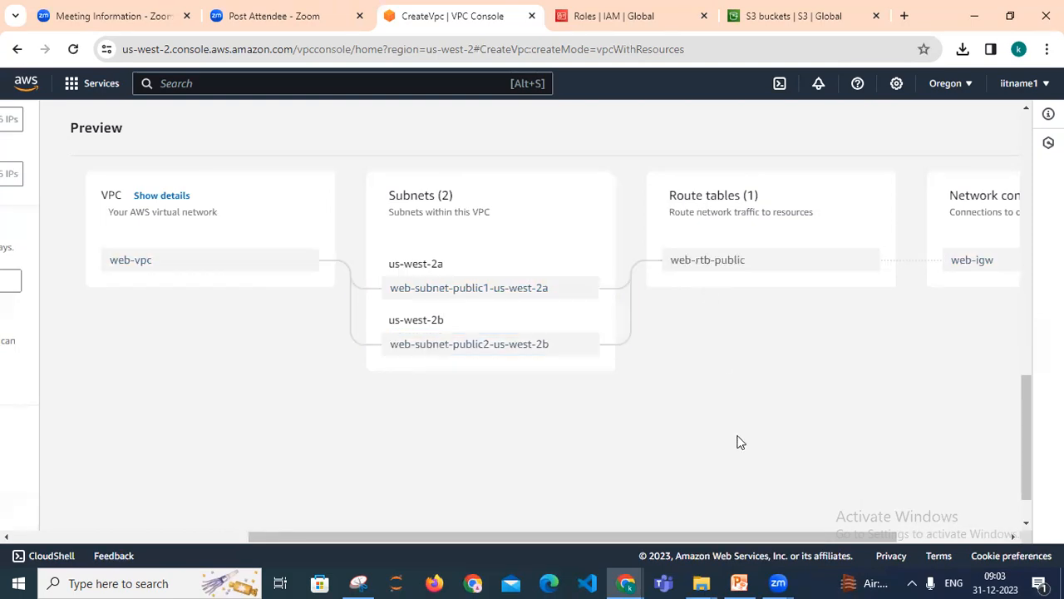
pyautogui.rightClick(848, 540)
pyautogui.moveTo(848, 541); pyautogui.dragTo(938, 530)
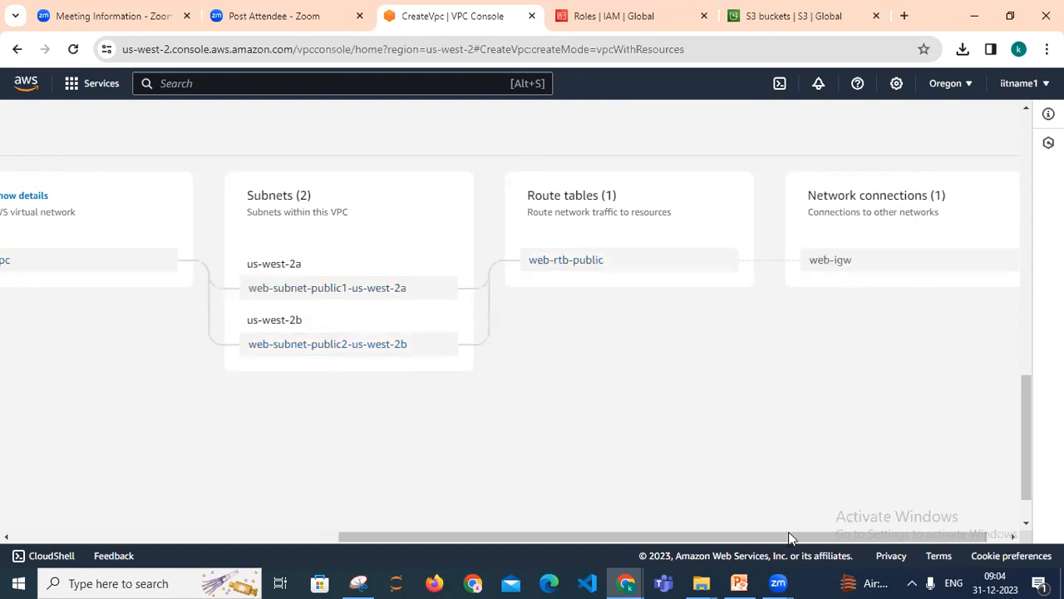
pyautogui.moveTo(789, 537); pyautogui.dragTo(665, 527)
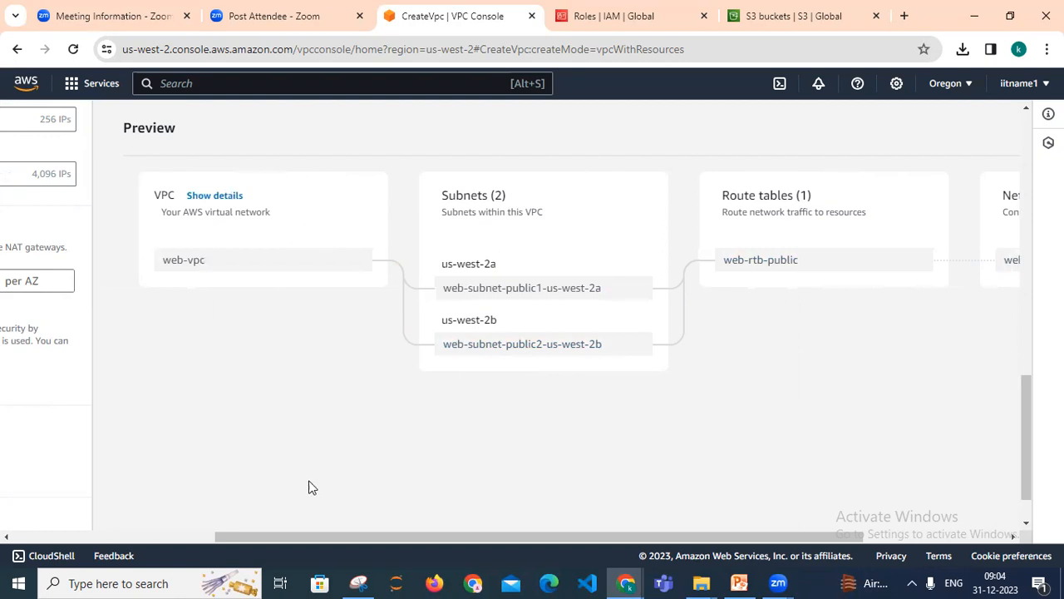
pyautogui.moveTo(343, 536); pyautogui.dragTo(71, 533)
pyautogui.moveTo(1025, 424); pyautogui.dragTo(1024, 454)
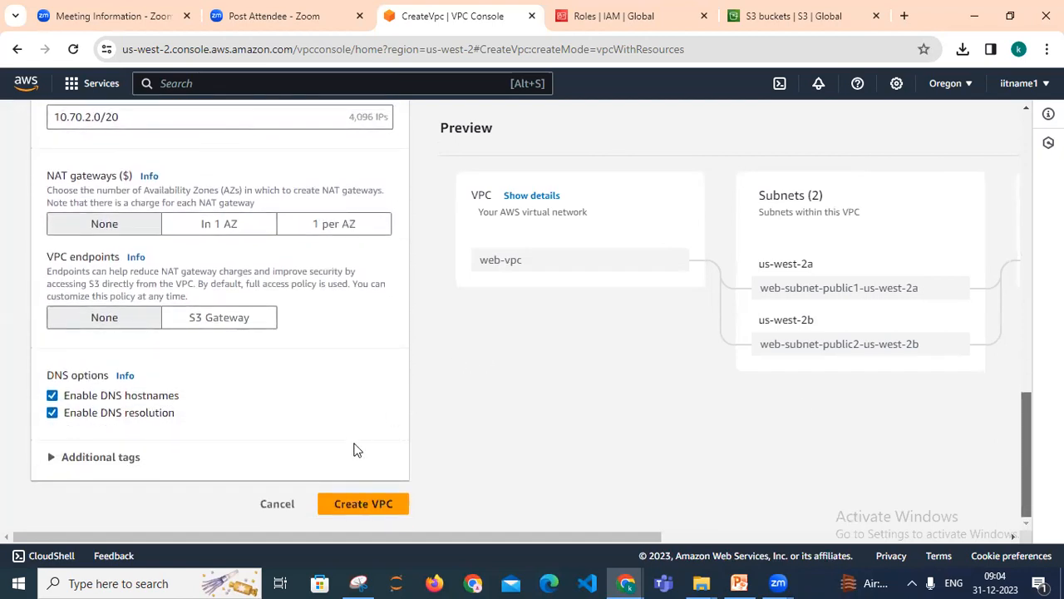
pyautogui.click(374, 511)
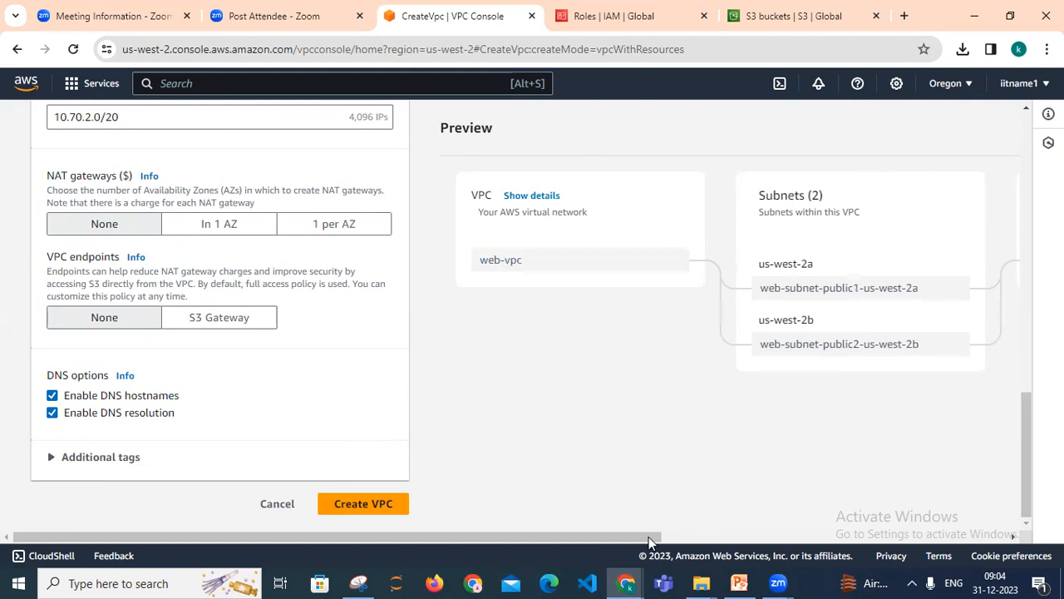
pyautogui.moveTo(651, 537); pyautogui.dragTo(702, 537)
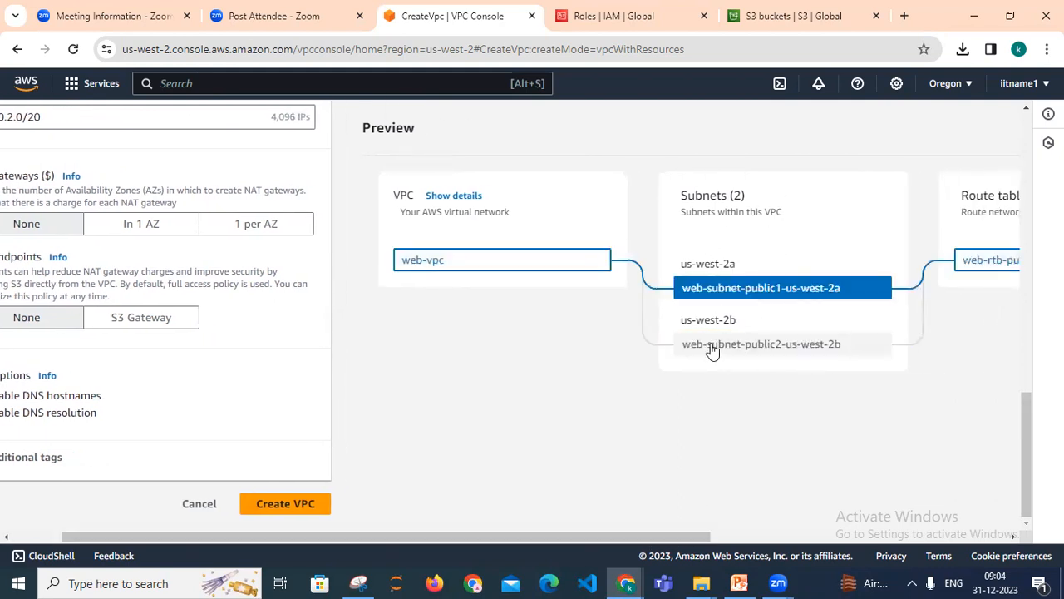
pyautogui.moveTo(656, 536); pyautogui.dragTo(559, 517)
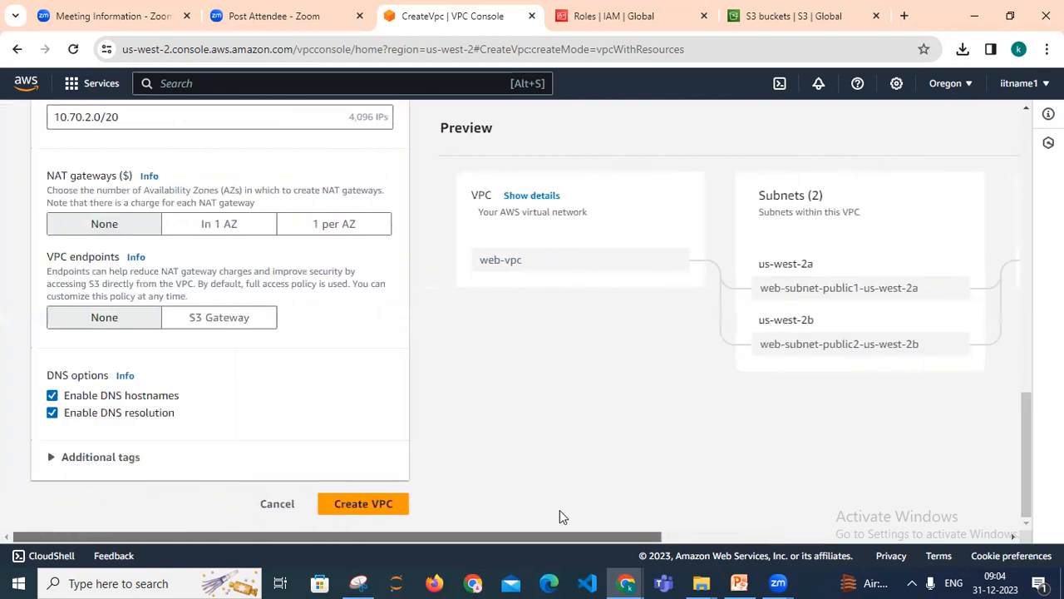
# - Try to create the VPC, review the workflow details and return to the VPC settings
pyautogui.click(363, 503)
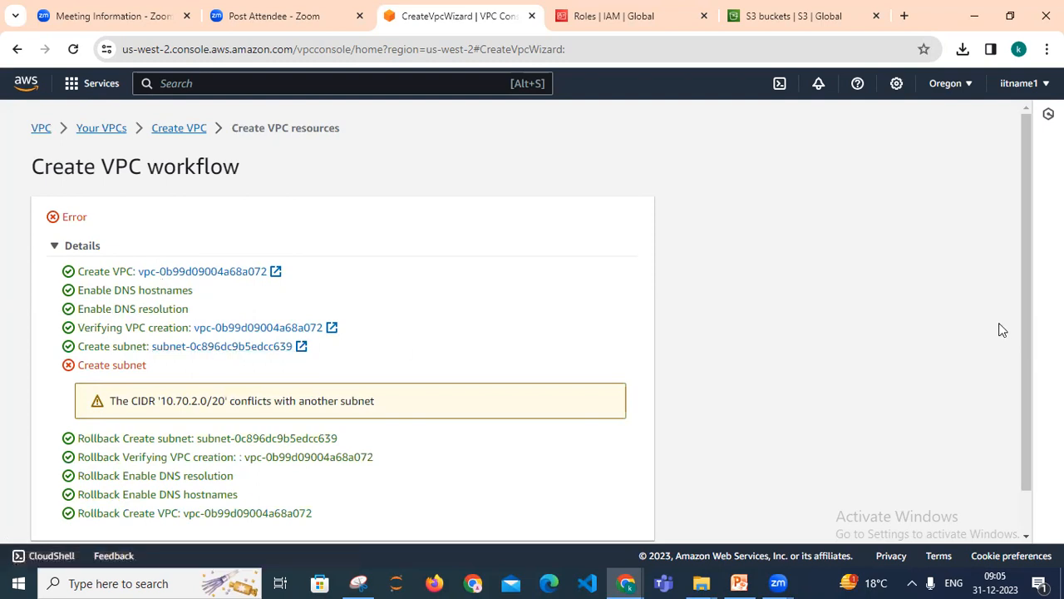
pyautogui.moveTo(1024, 322); pyautogui.dragTo(1027, 454)
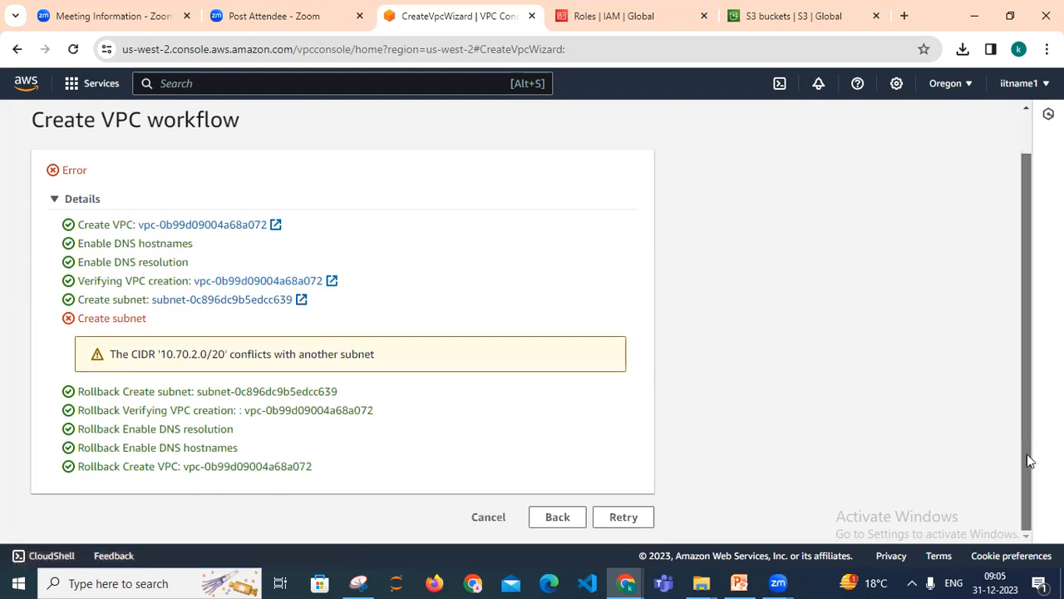
pyautogui.click(556, 518)
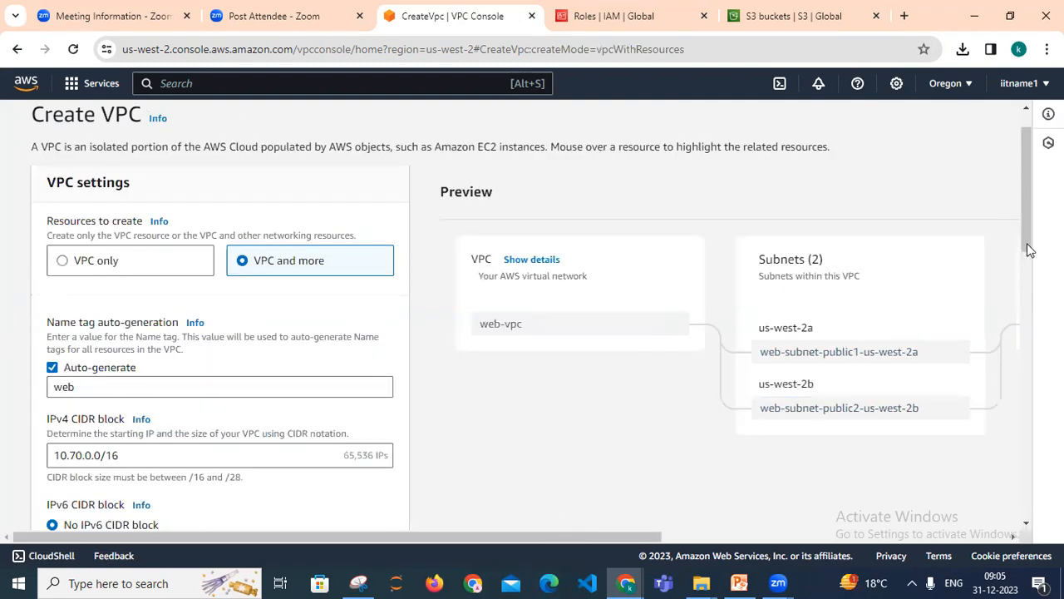
# - Set the public subnet CIDR block in us-west-2b to 10.70.2.0/24
pyautogui.moveTo(1027, 260); pyautogui.dragTo(1029, 292)
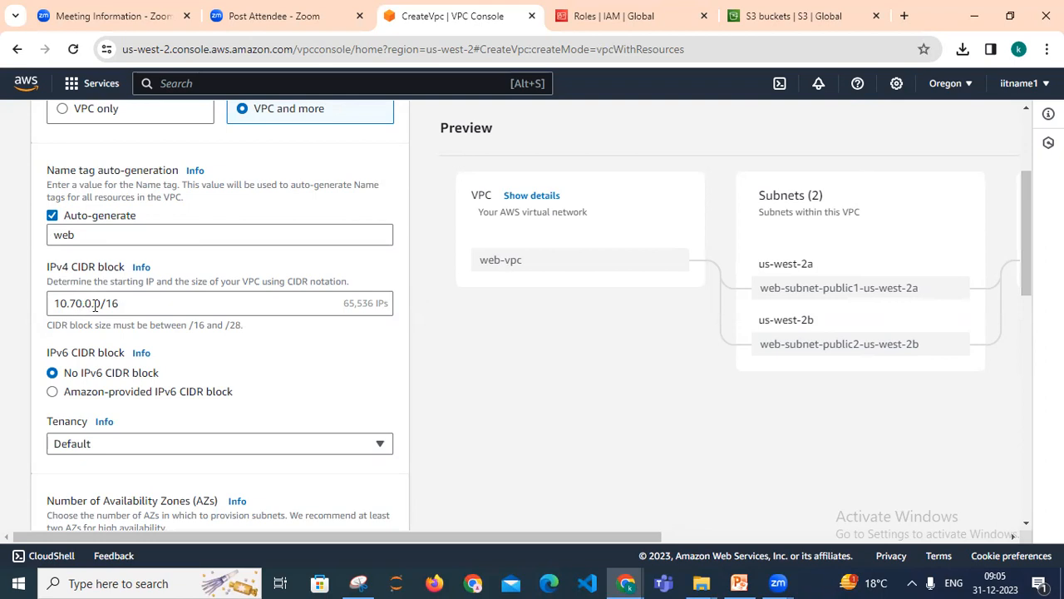
pyautogui.click(121, 304)
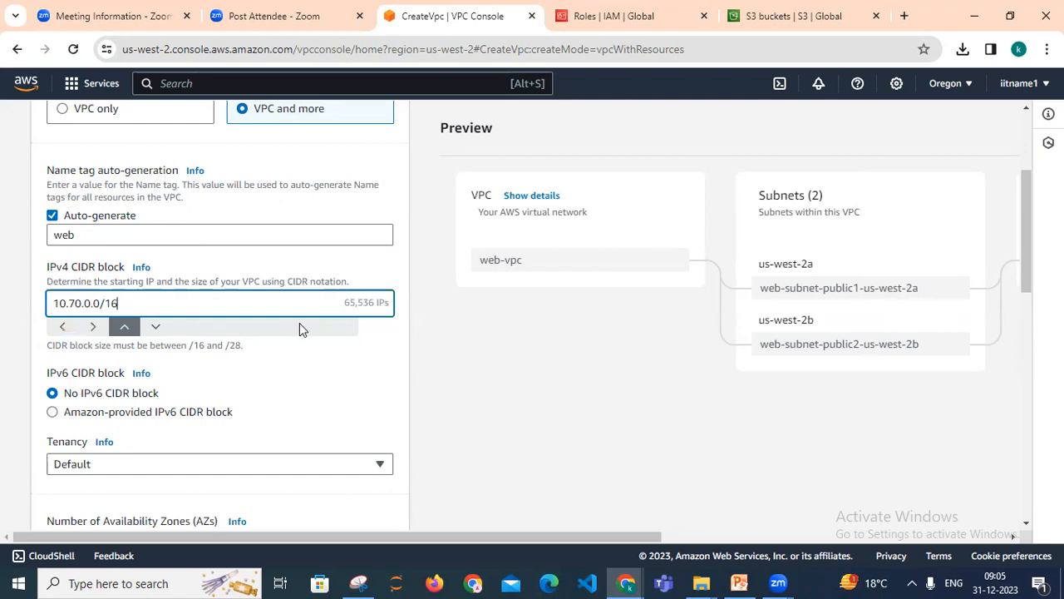
pyautogui.click(425, 329)
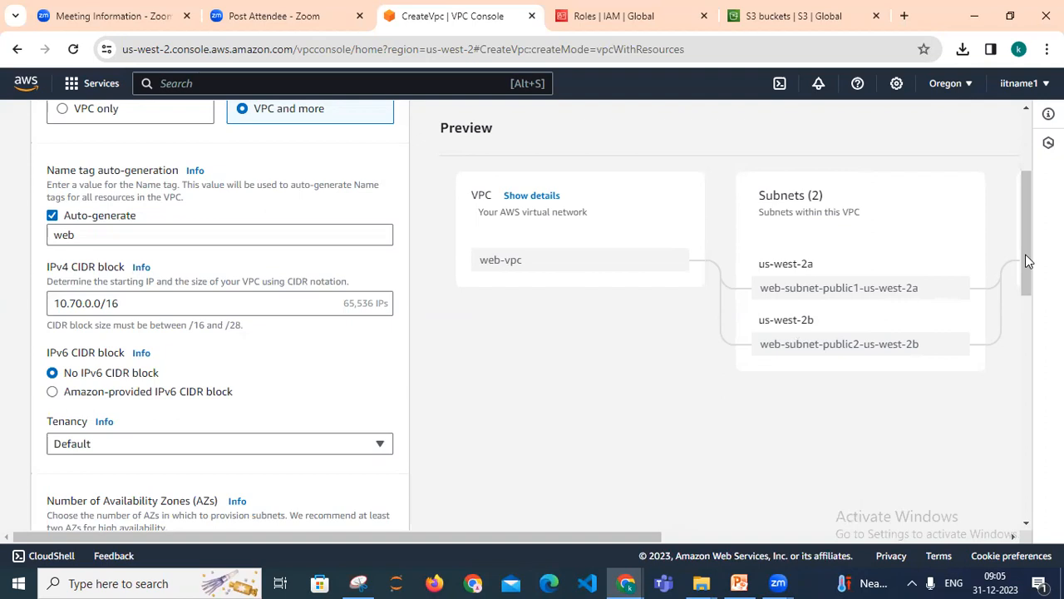
pyautogui.moveTo(1025, 260); pyautogui.dragTo(1035, 360)
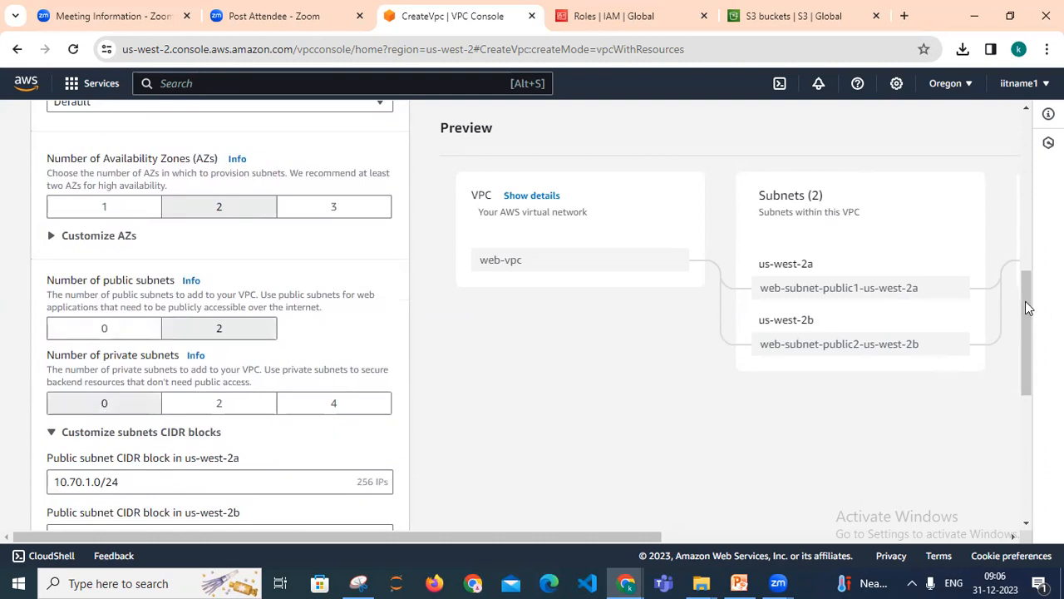
pyautogui.moveTo(1028, 313); pyautogui.dragTo(1032, 345)
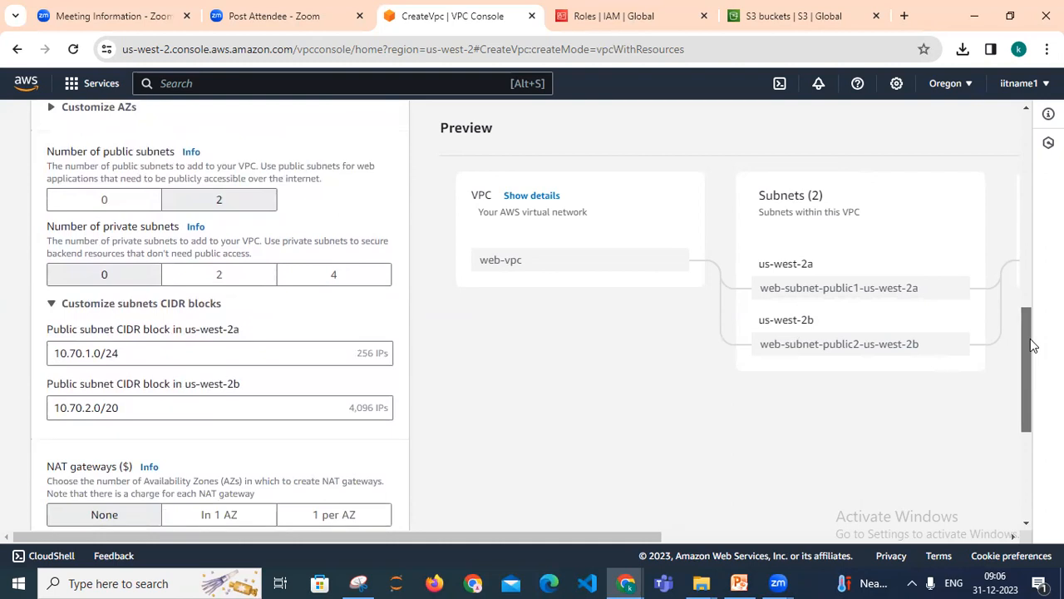
pyautogui.moveTo(1032, 345); pyautogui.dragTo(1032, 352)
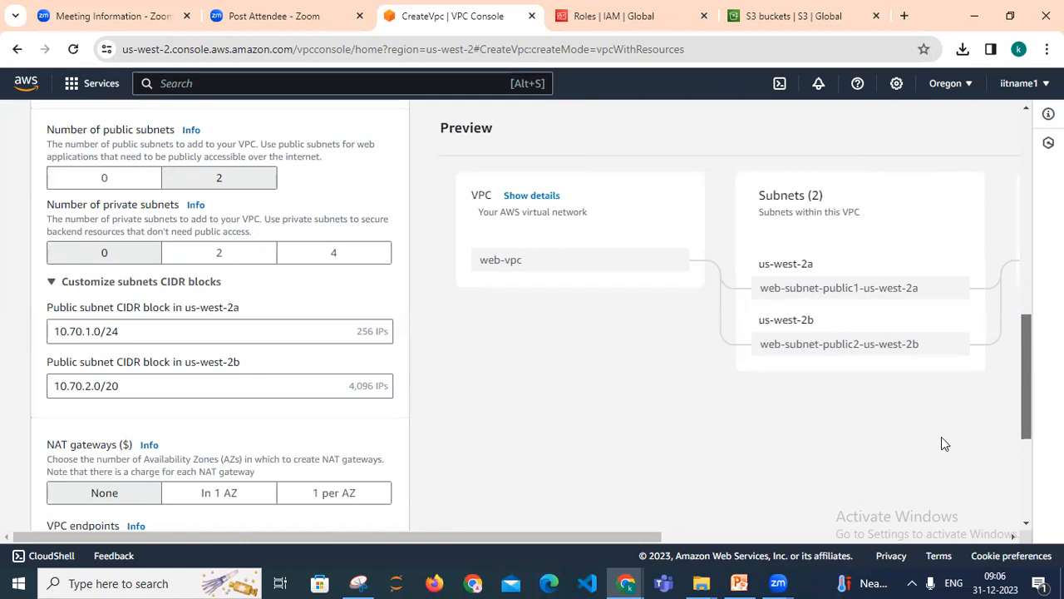
pyautogui.click(138, 384)
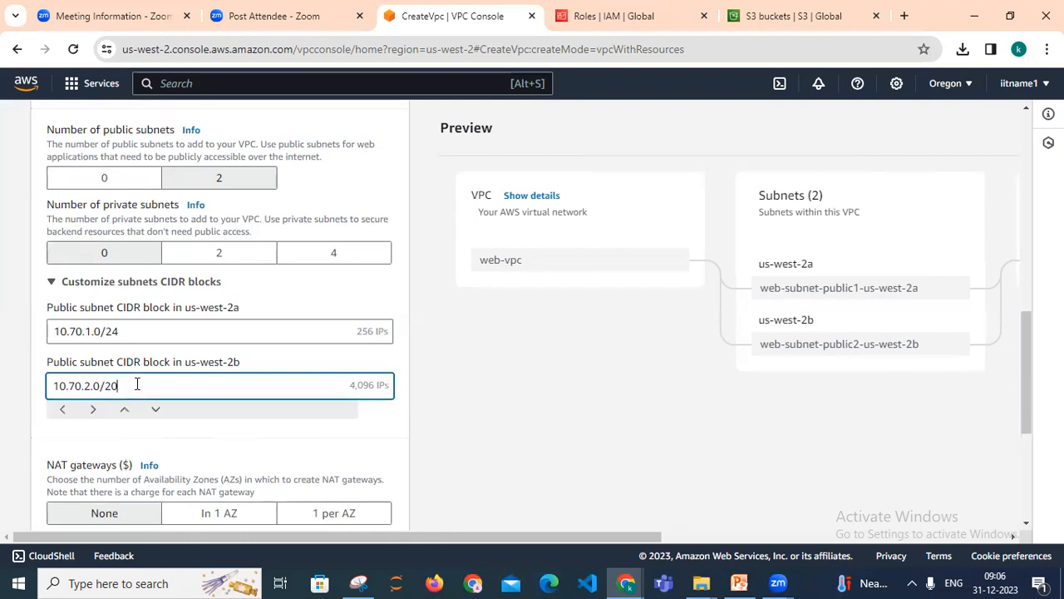
pyautogui.press('BackSpace')
pyautogui.write('4')
pyautogui.click(520, 380)
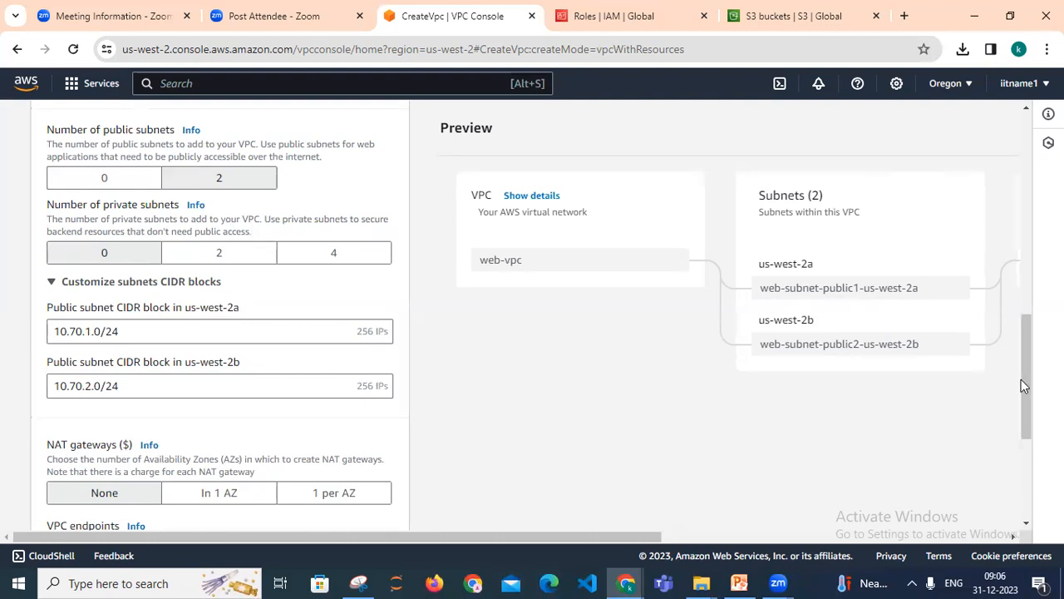
# - Check the subnet CIDR blocks, create the VPC and view the new VPC's details page
pyautogui.moveTo(1025, 385); pyautogui.dragTo(1025, 465)
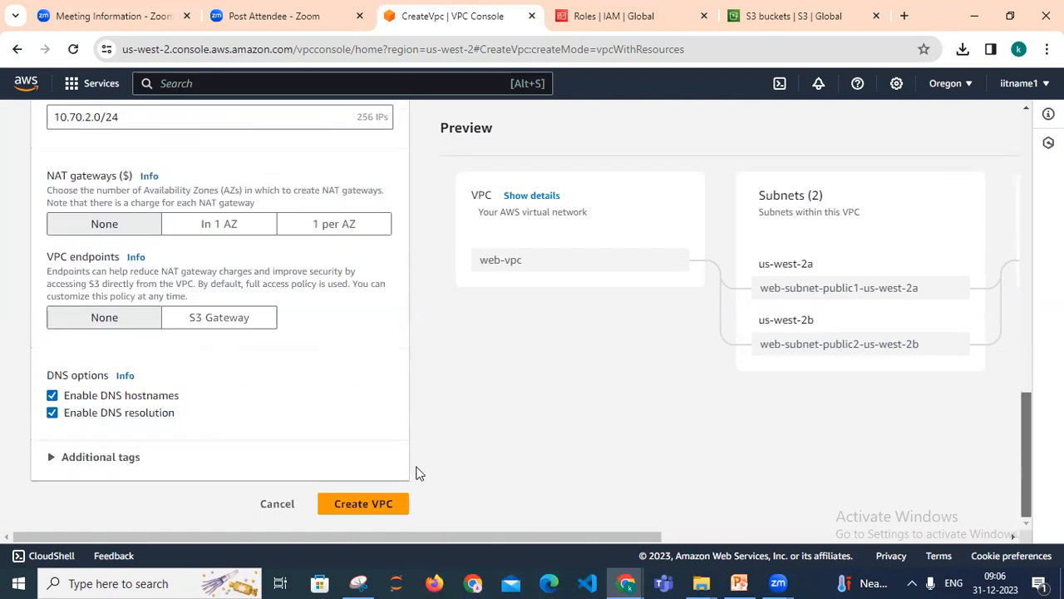
pyautogui.moveTo(1029, 482); pyautogui.dragTo(1024, 418)
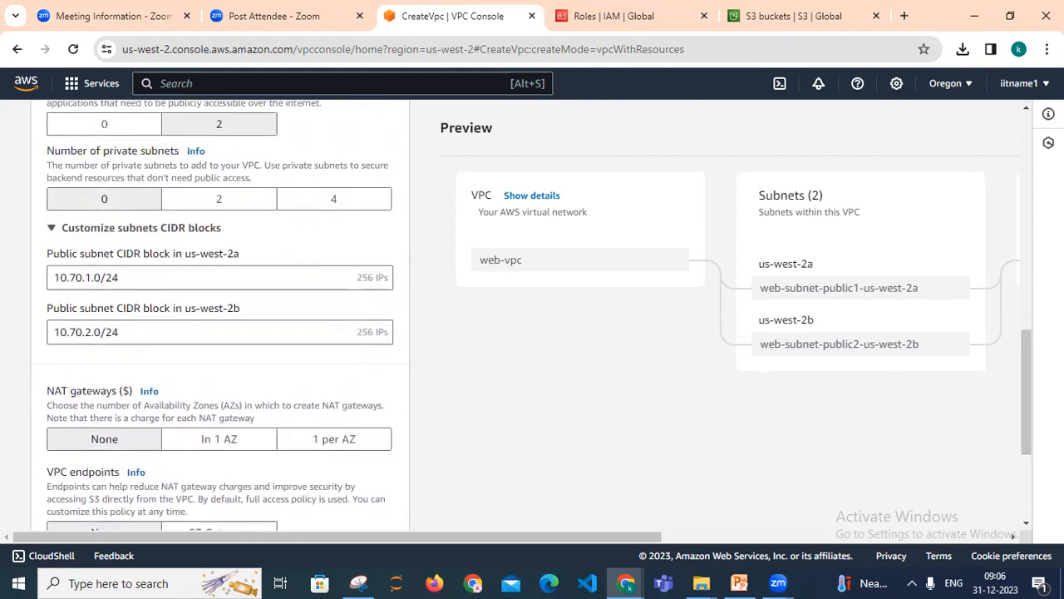
pyautogui.moveTo(1026, 364); pyautogui.dragTo(1035, 432)
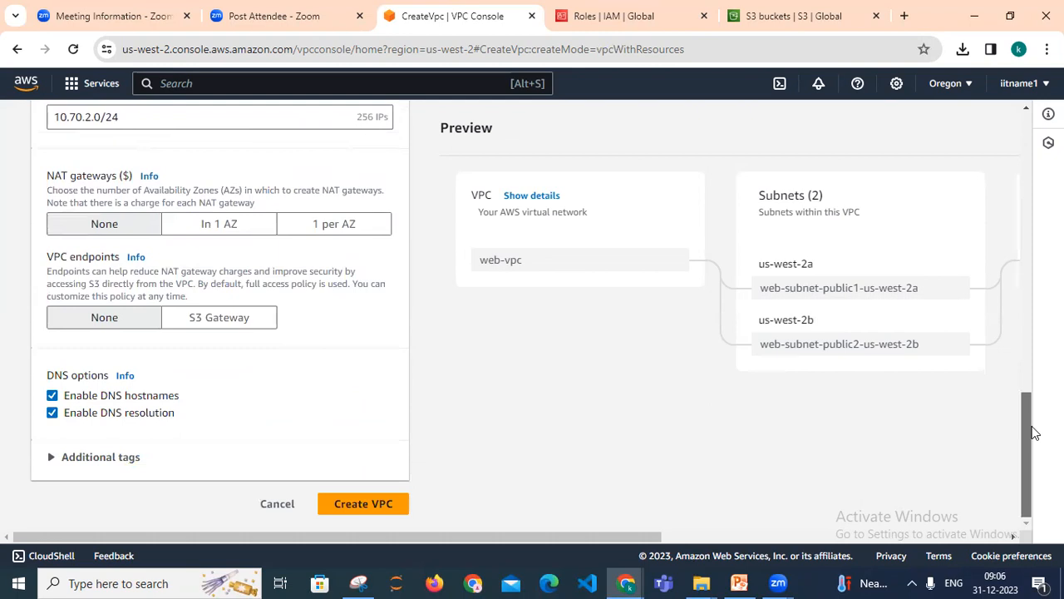
pyautogui.click(399, 501)
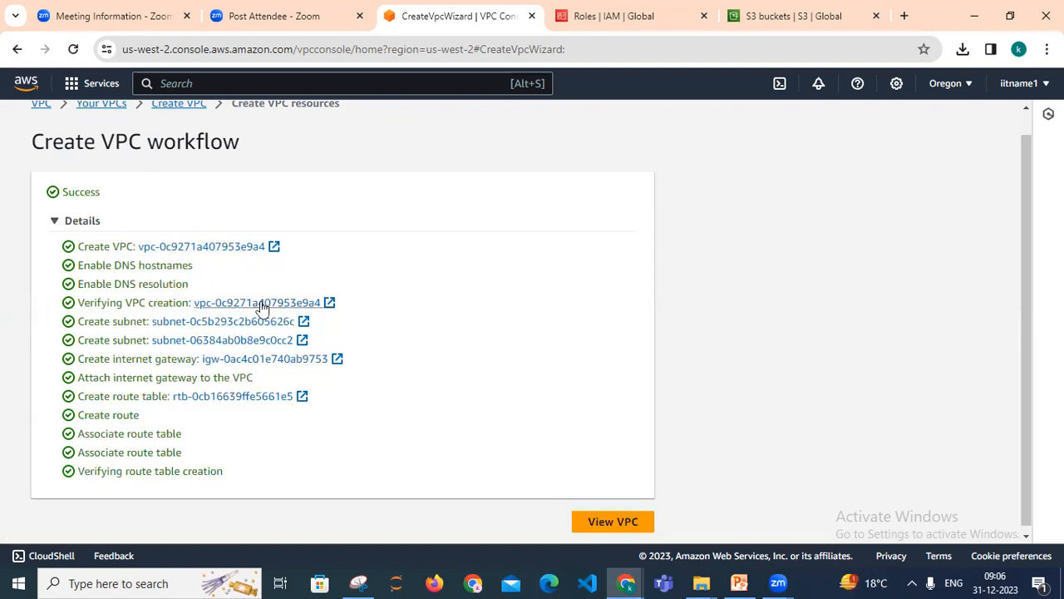
pyautogui.click(624, 524)
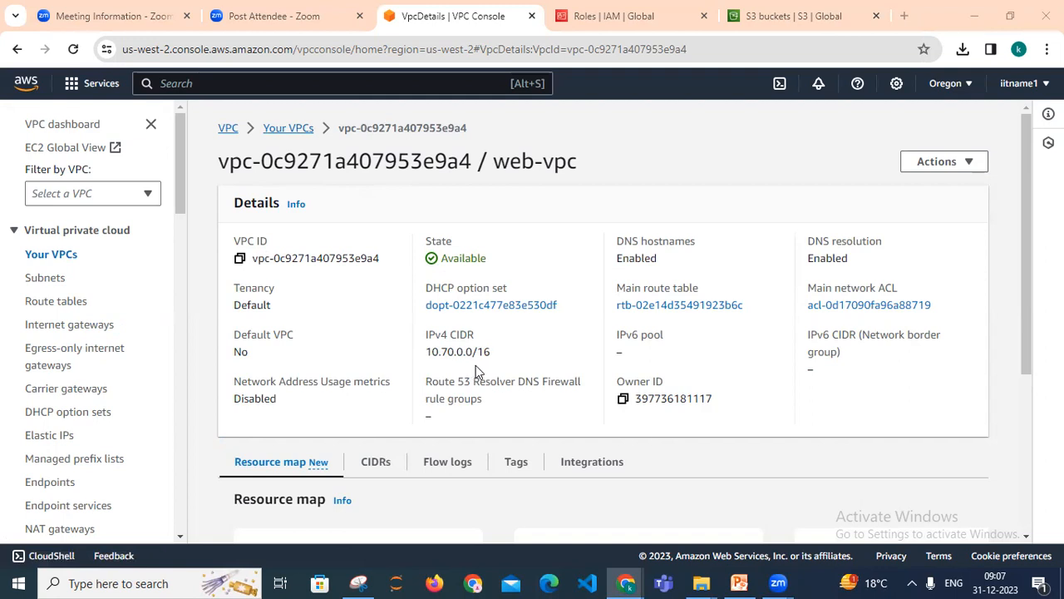
# - Select web-vpc in the list of VPCs and examine its attributes, including the IPv4 CIDR
pyautogui.click(283, 132)
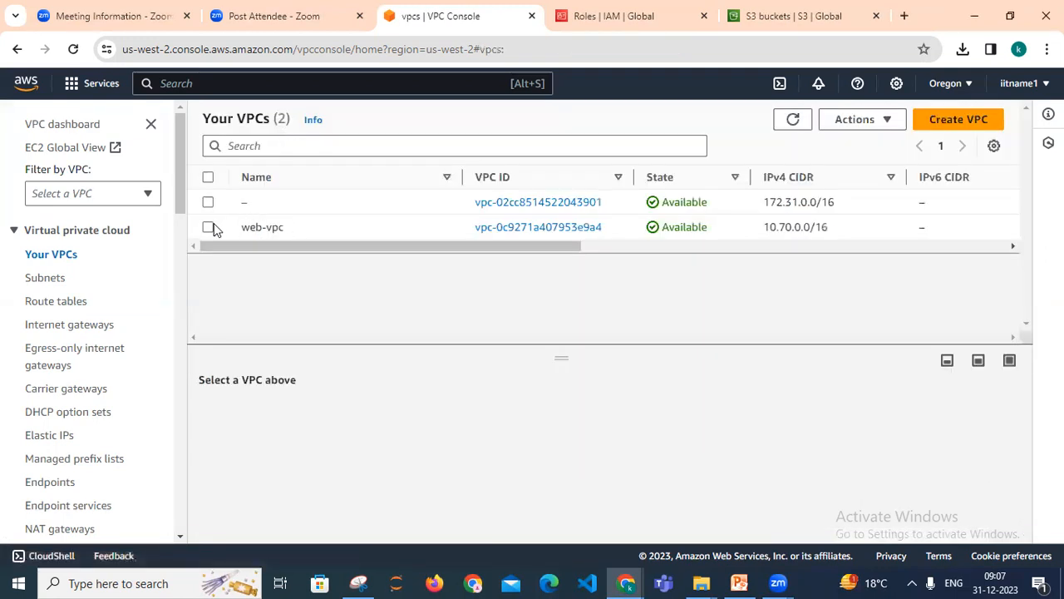
pyautogui.click(209, 227)
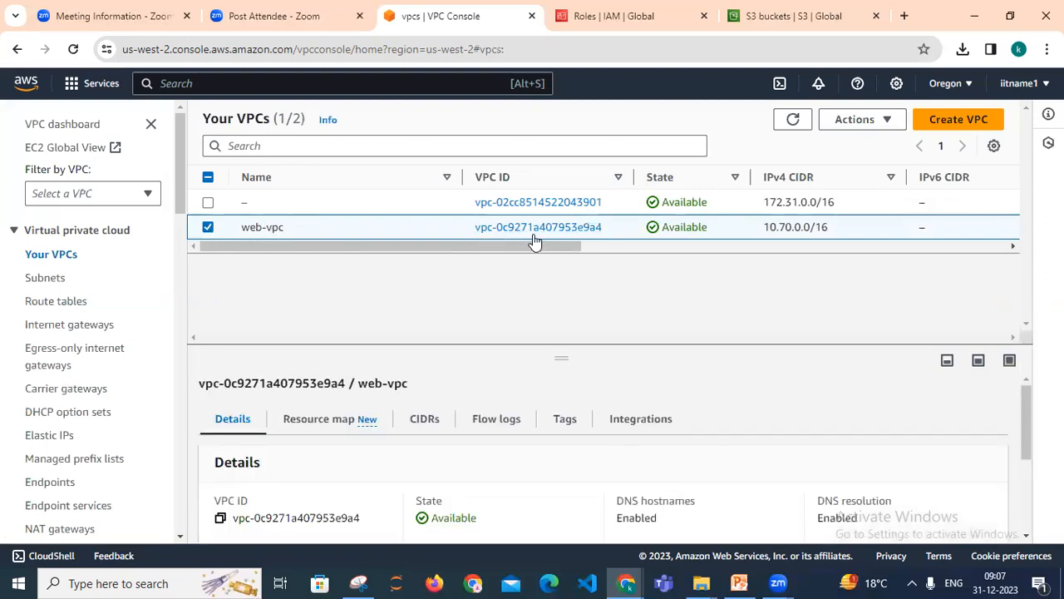
pyautogui.moveTo(538, 254); pyautogui.dragTo(694, 261)
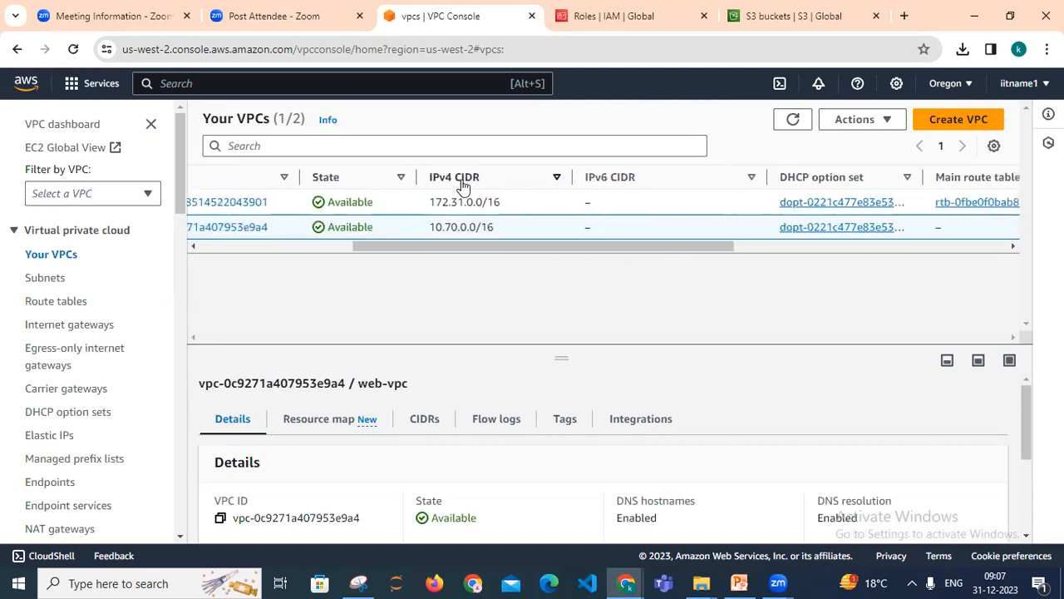
pyautogui.moveTo(558, 249); pyautogui.dragTo(278, 260)
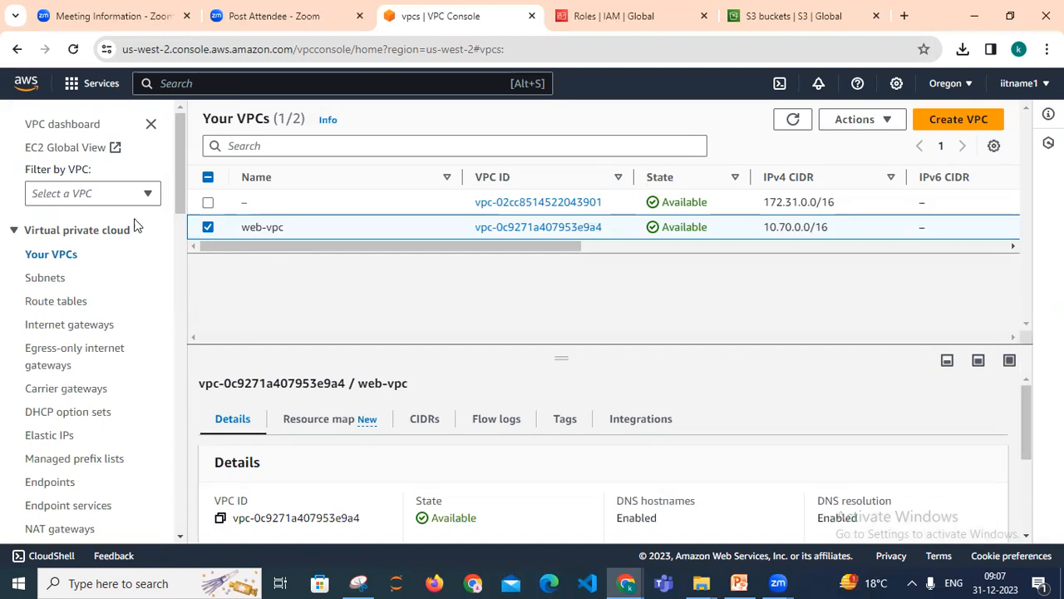
# - Show the subnets list and copy the VPC value of web-subnet-public1-us-west-2a
pyautogui.click(47, 283)
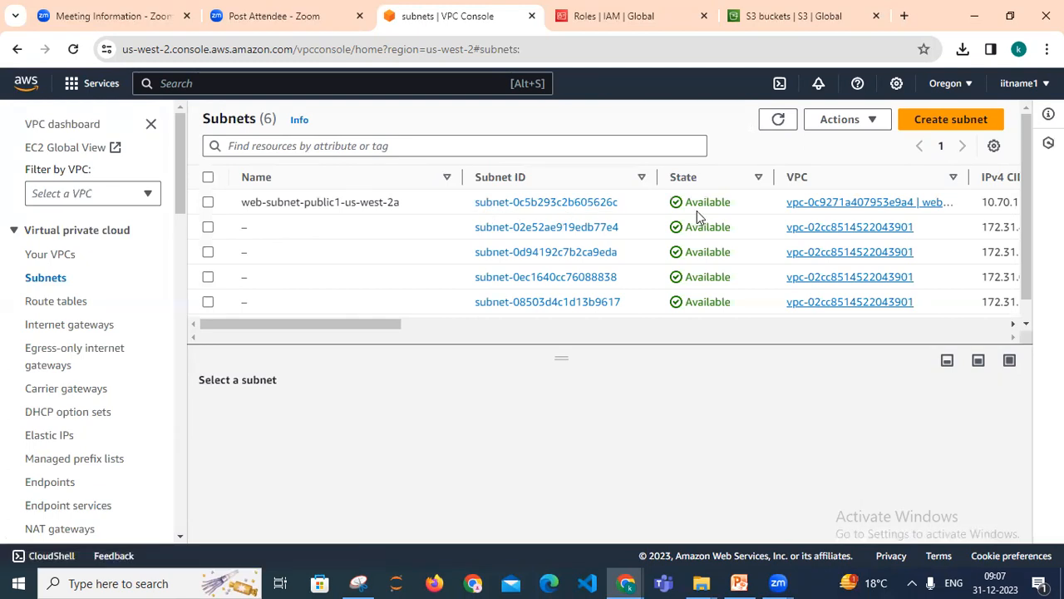
pyautogui.moveTo(628, 208); pyautogui.dragTo(486, 205)
pyautogui.moveTo(392, 326); pyautogui.dragTo(428, 324)
pyautogui.moveTo(817, 183); pyautogui.dragTo(906, 184)
pyautogui.moveTo(823, 208); pyautogui.dragTo(633, 202)
pyautogui.hotkey('ctrl', 'c')
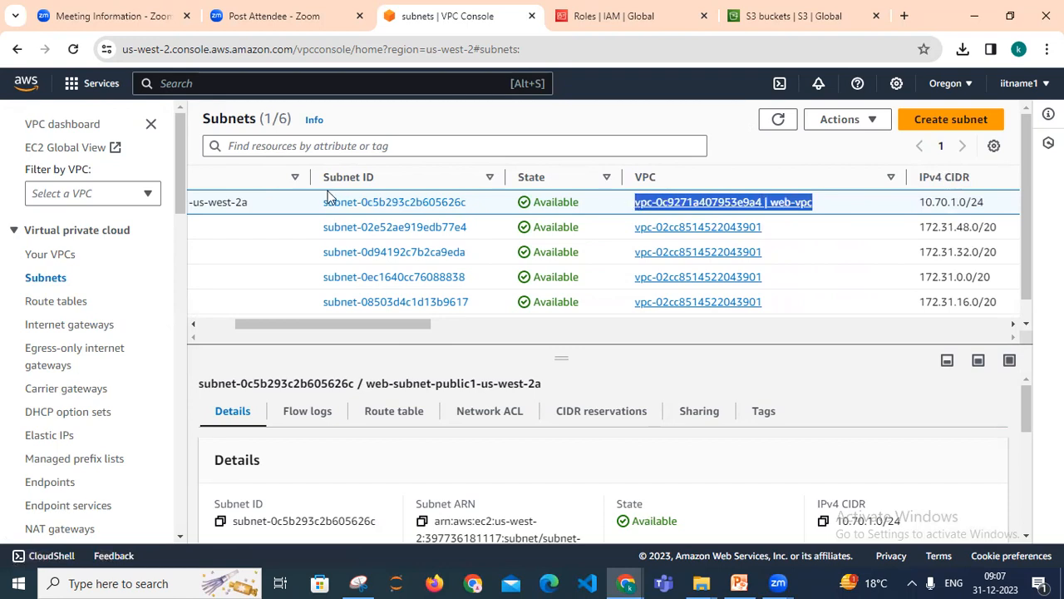
# - Try to filter the subnets by VPC using the copied value vpc-0c9271a407953e9a4 | web-vpc
pyautogui.click(375, 145)
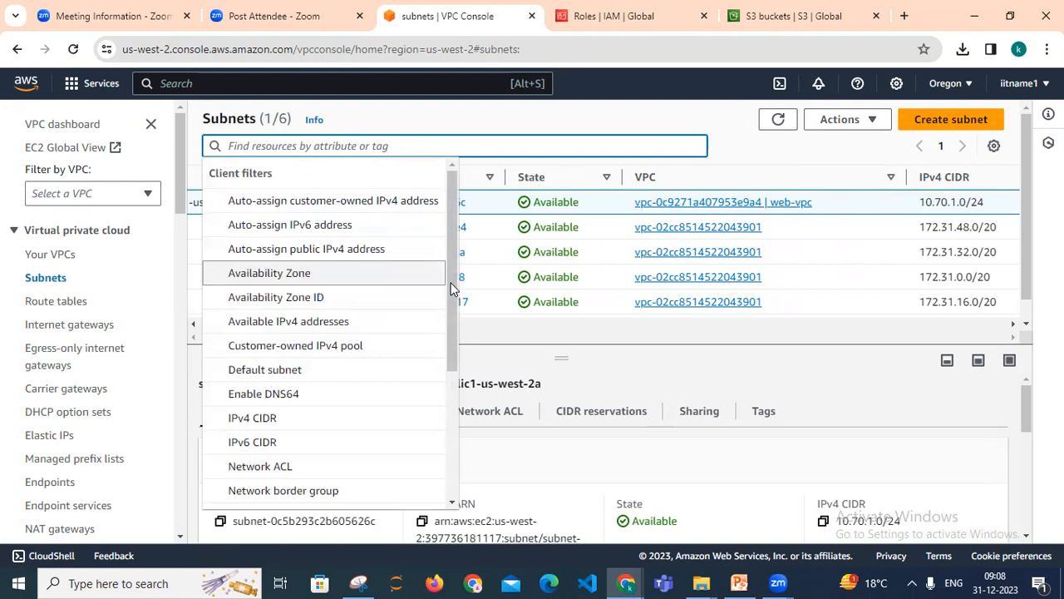
pyautogui.moveTo(452, 288); pyautogui.dragTo(451, 412)
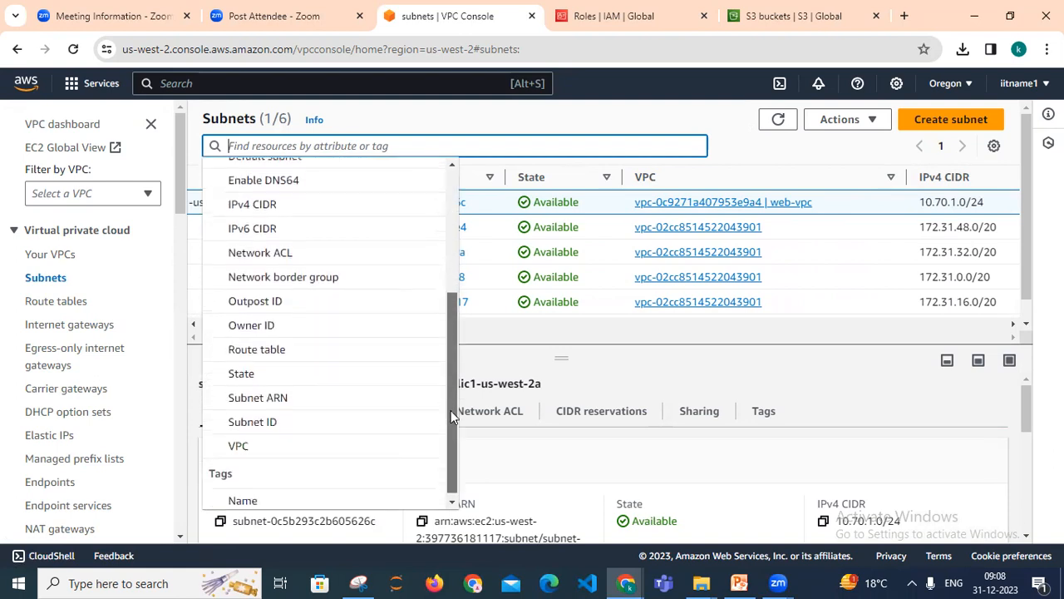
pyautogui.click(382, 440)
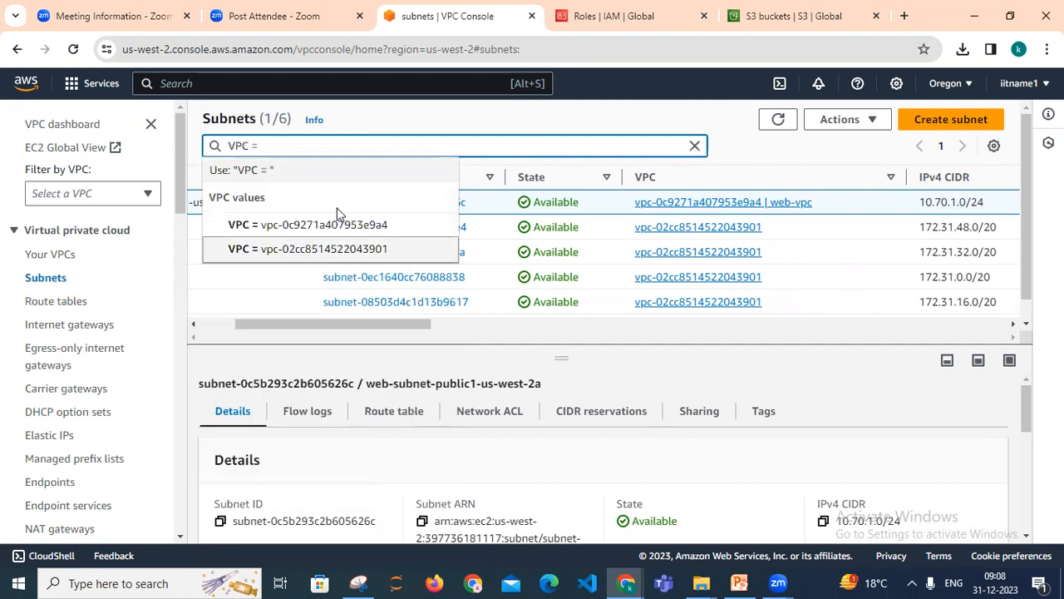
pyautogui.hotkey('ctrl', 'v')
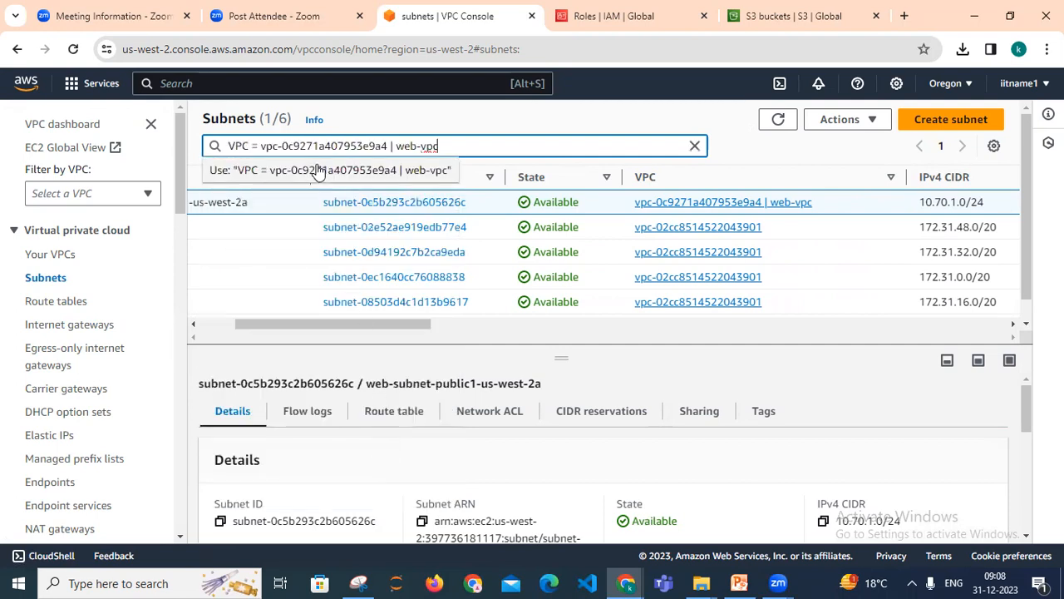
pyautogui.click(318, 171)
pyautogui.click(433, 174)
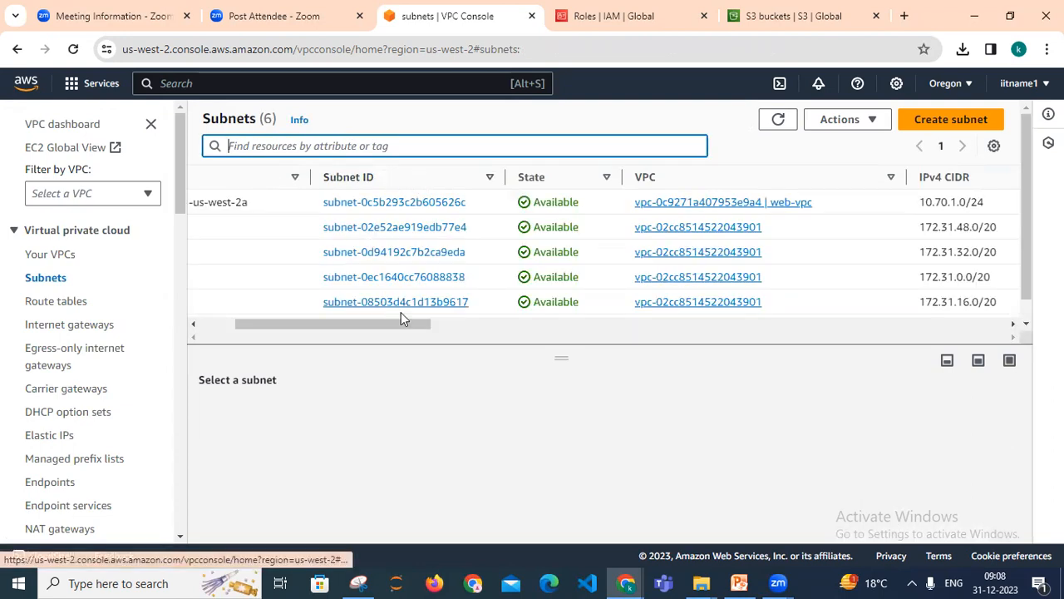
# - Select web-subnet-public1-us-west-2a and look through the names and VPCs of all listed subnets
pyautogui.moveTo(407, 326); pyautogui.dragTo(297, 319)
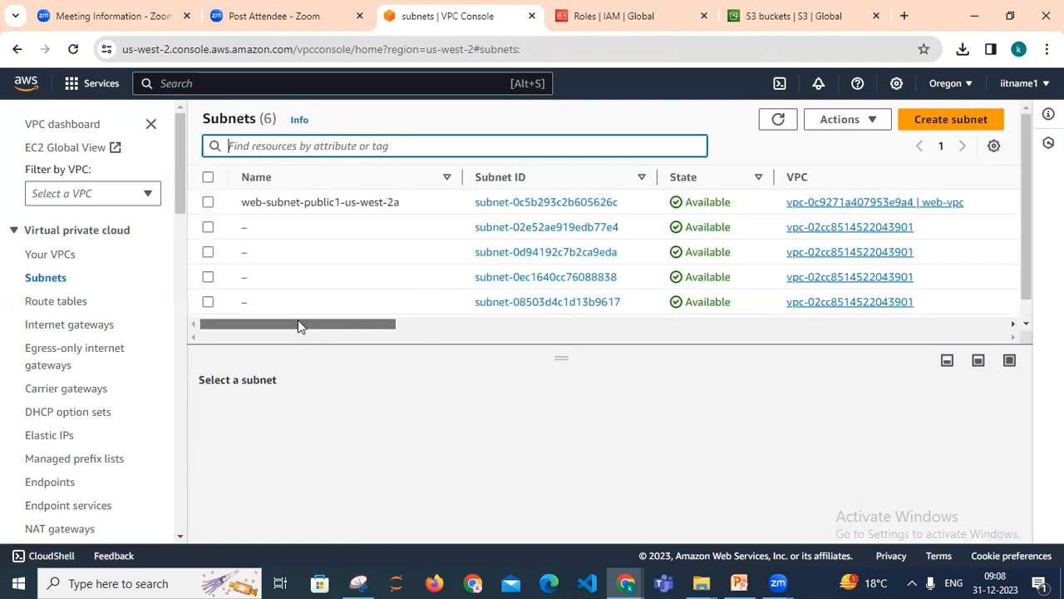
pyautogui.click(207, 202)
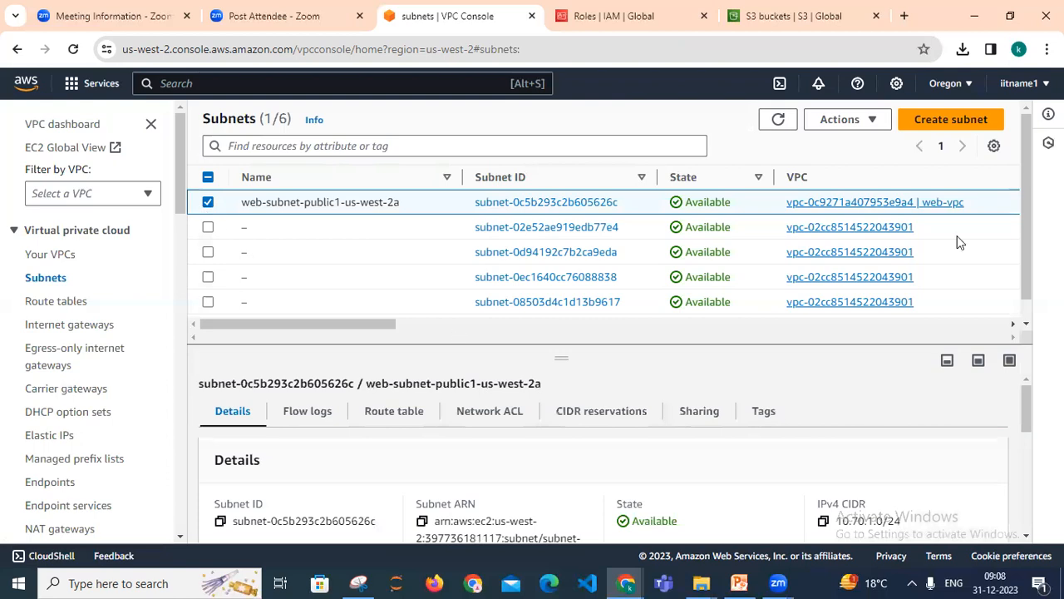
pyautogui.scroll(-1, 1028, 279)
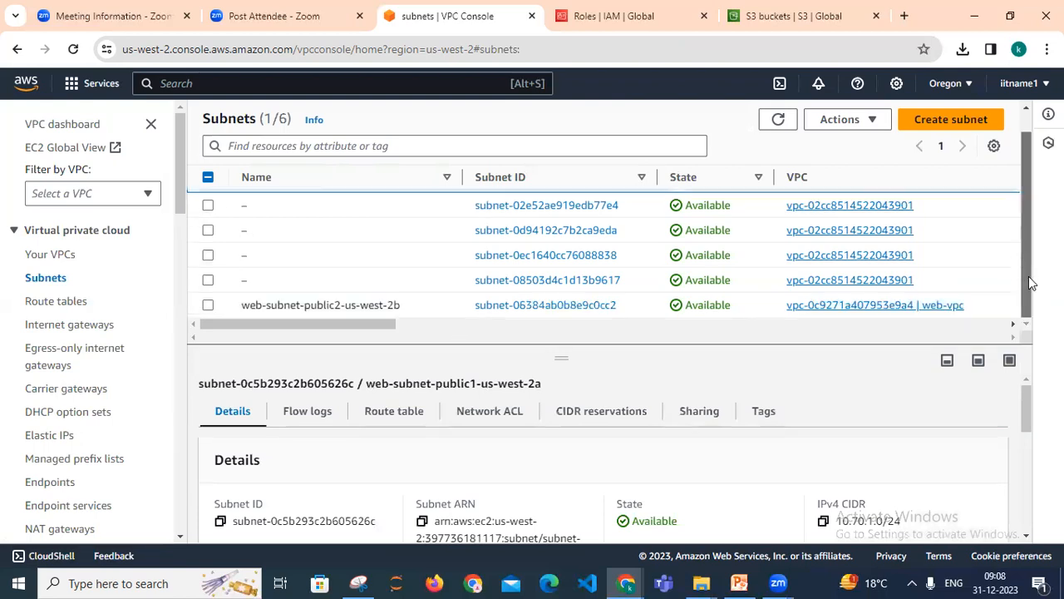
pyautogui.scroll(1, 1028, 276)
# - Filter the subnets by VPC = vpc-0c9271a407953e9a4
pyautogui.click(286, 148)
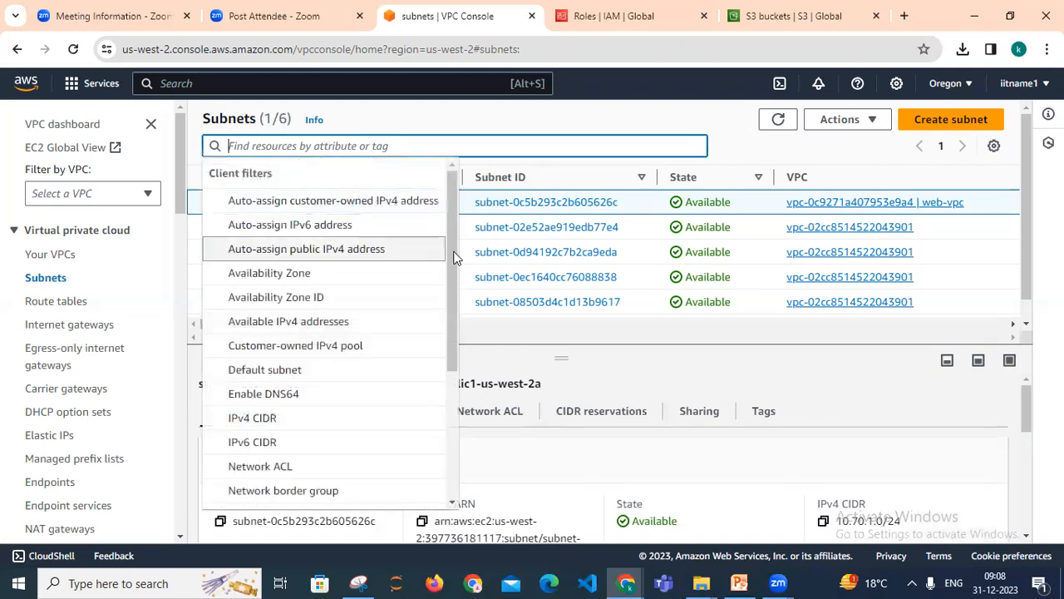
pyautogui.moveTo(456, 259); pyautogui.dragTo(454, 385)
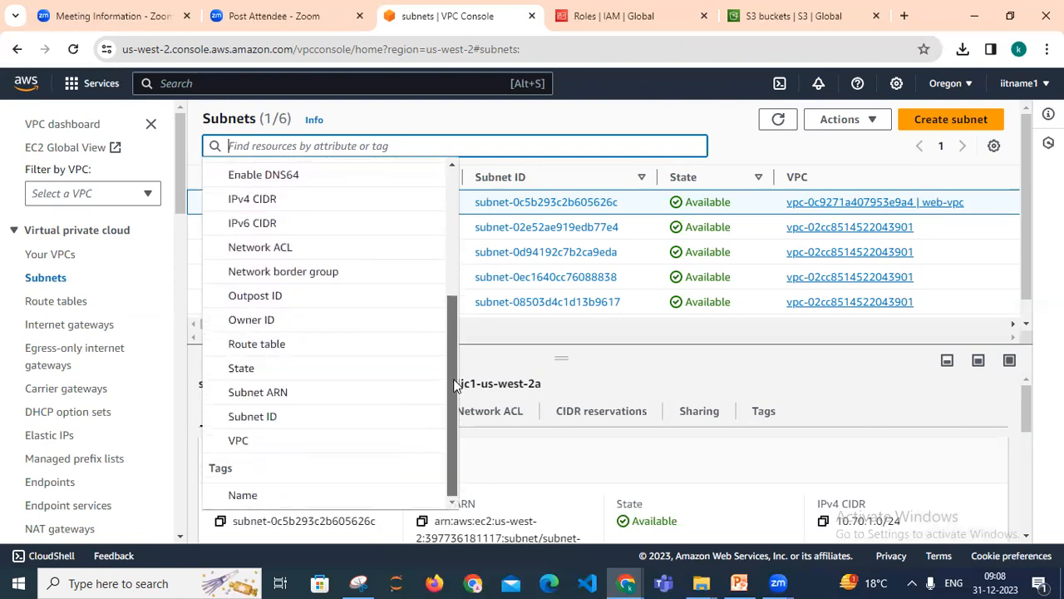
pyautogui.click(261, 448)
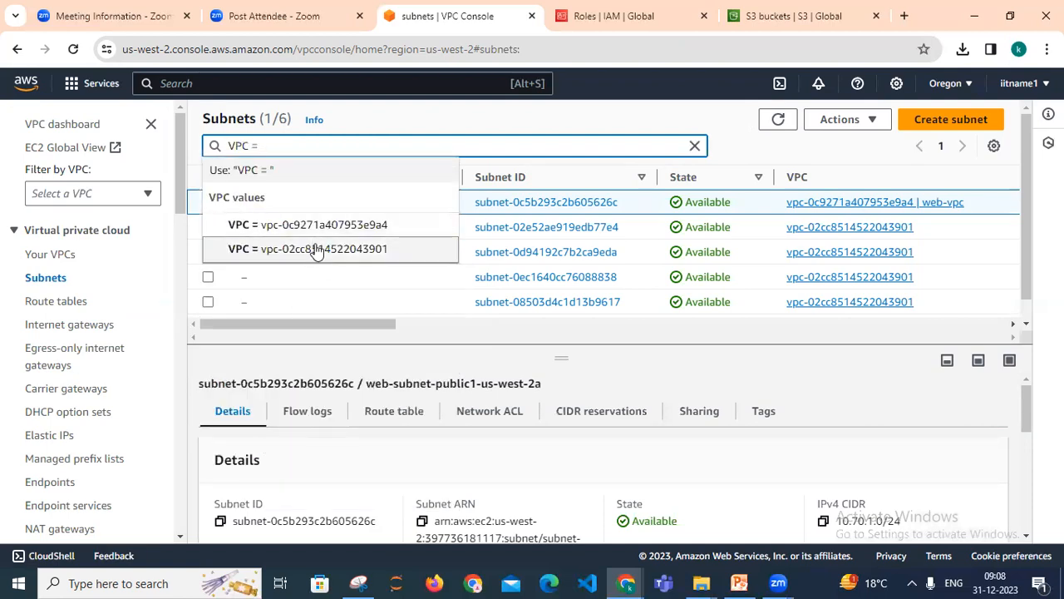
pyautogui.click(325, 225)
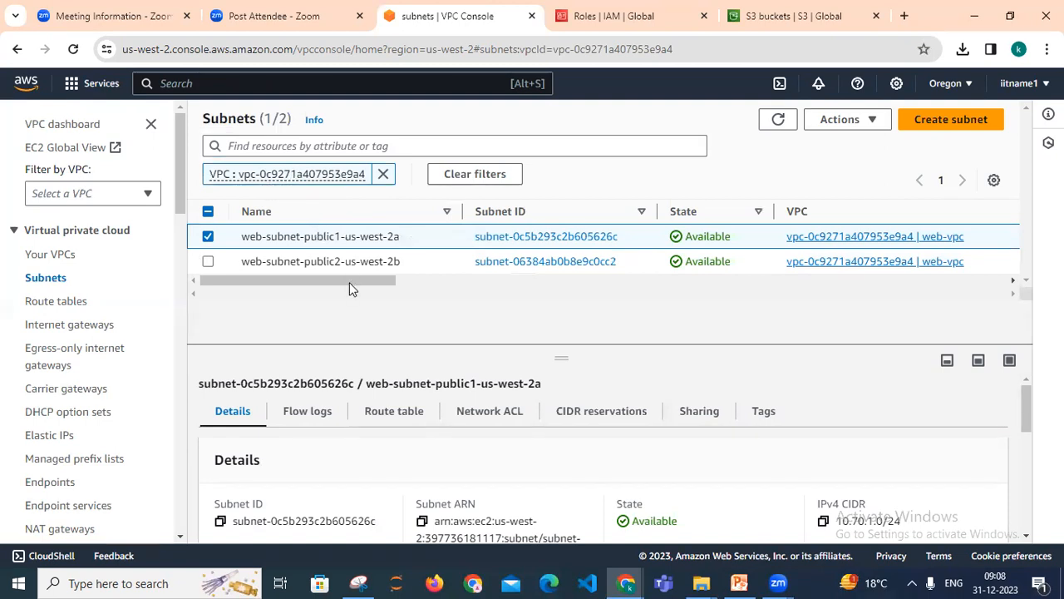
pyautogui.moveTo(349, 283); pyautogui.dragTo(258, 300)
# - Enable auto-assign public IPv4 address for web-subnet-public1-us-west-2a, save the subnet settings and dismiss the notification
pyautogui.click(840, 123)
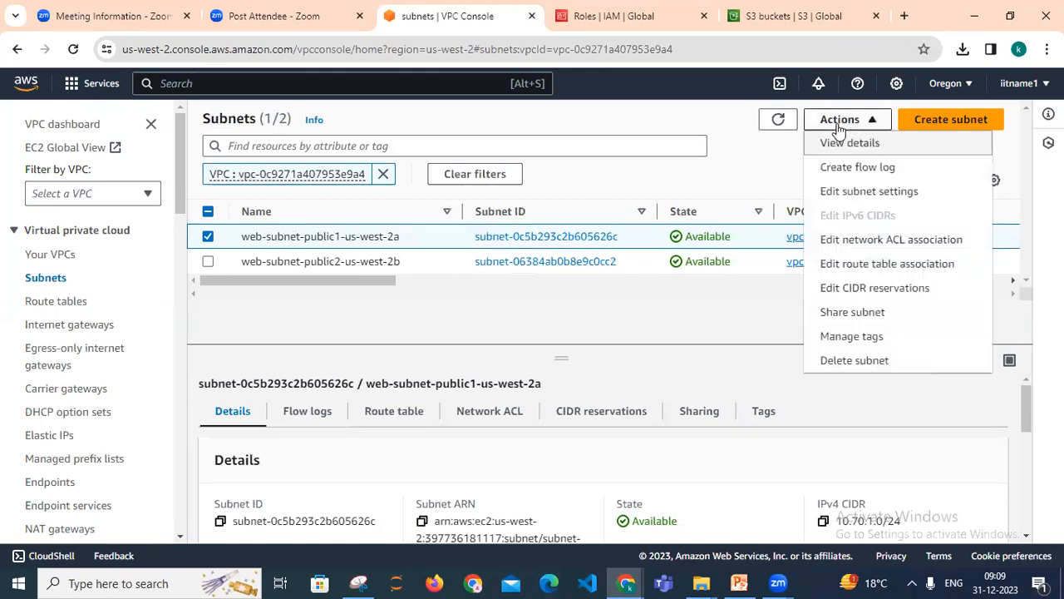
pyautogui.click(865, 193)
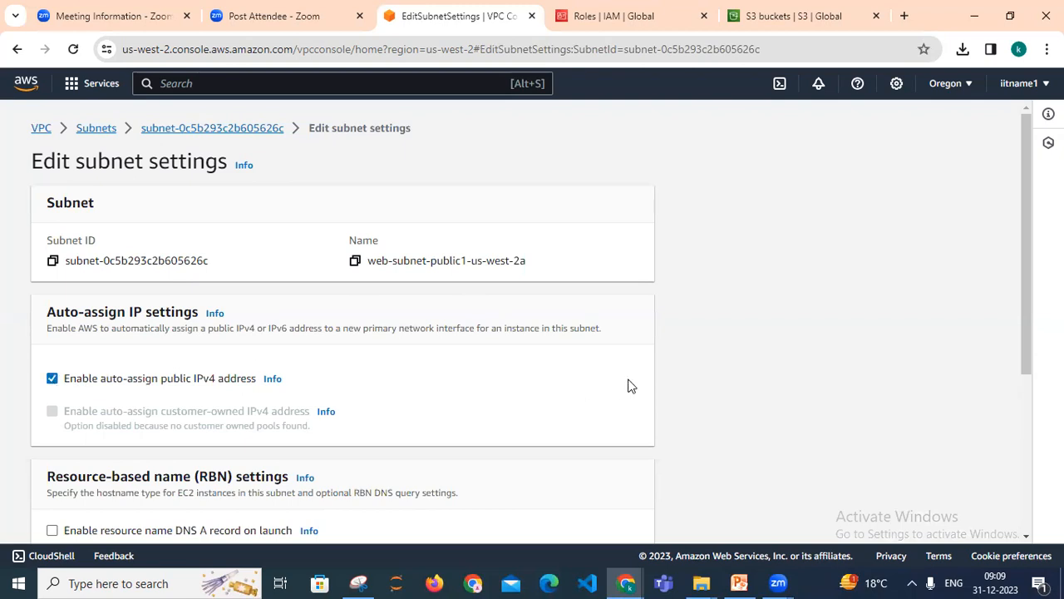
pyautogui.moveTo(1025, 347); pyautogui.dragTo(1038, 504)
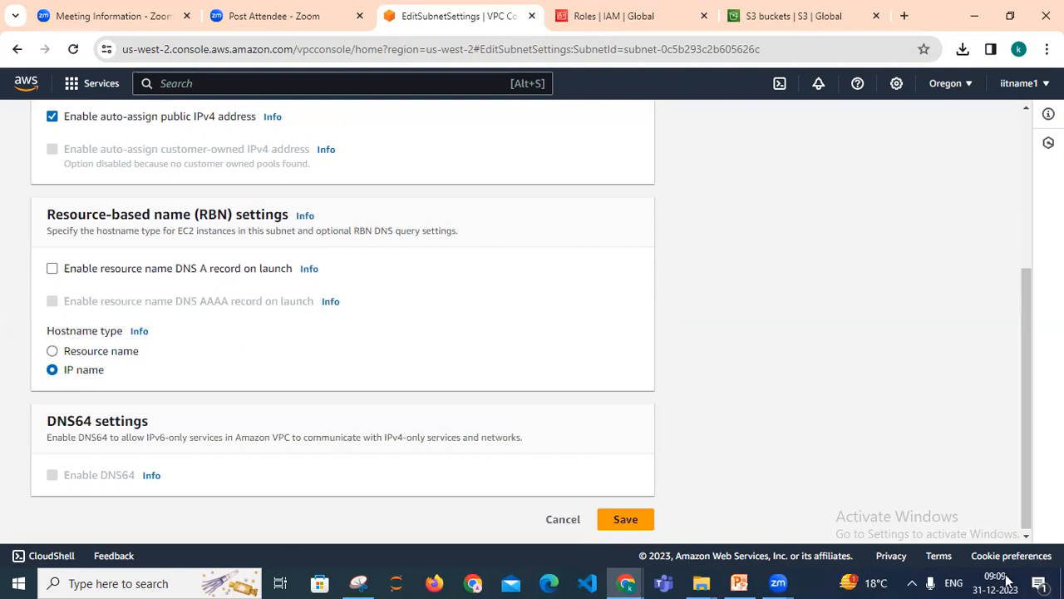
pyautogui.click(632, 521)
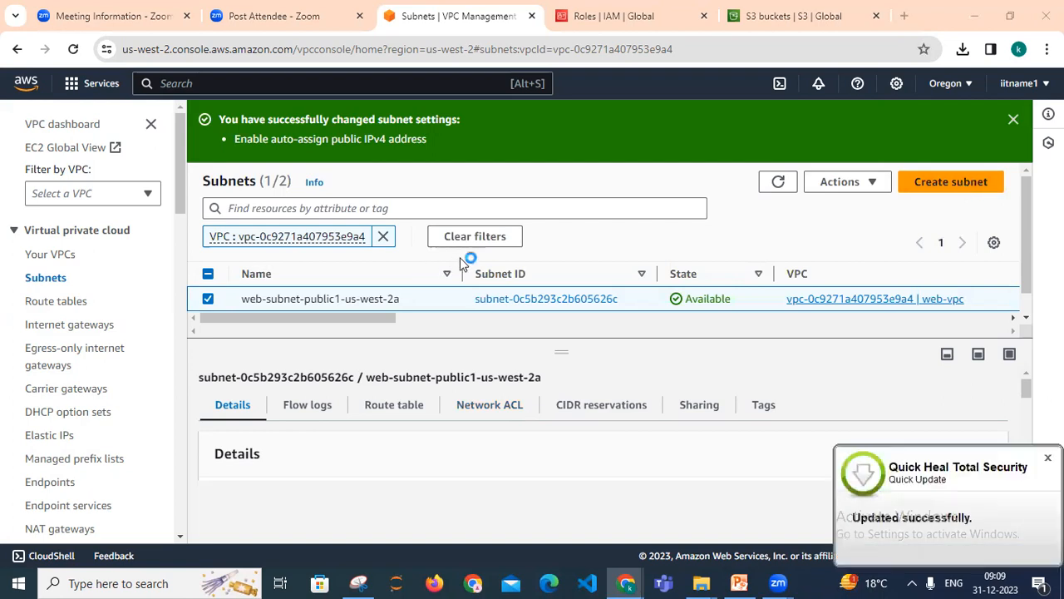
pyautogui.click(1013, 120)
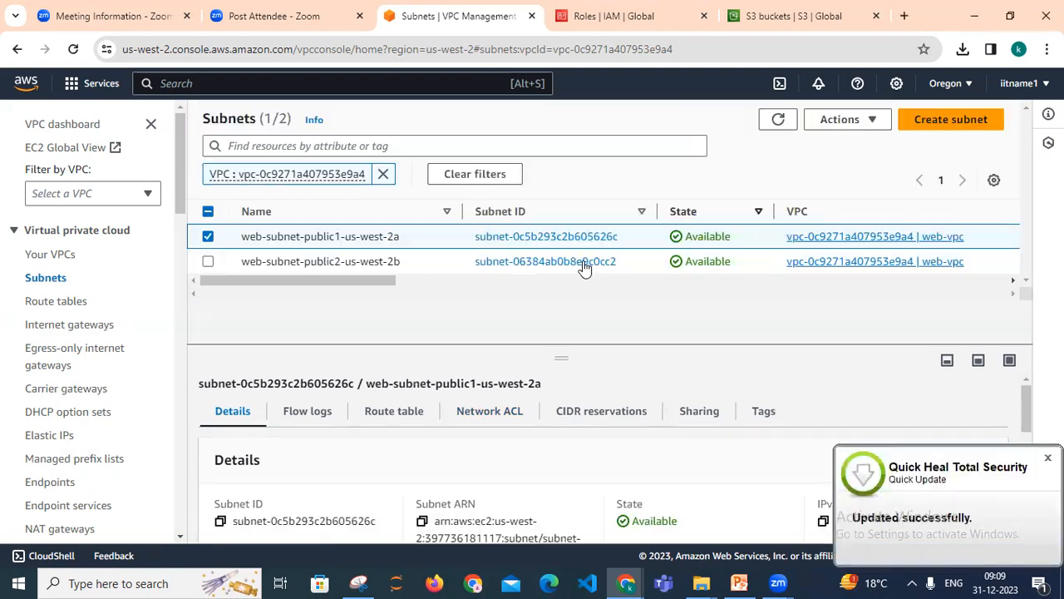
# - Select only web-subnet-public2-us-west-2b, enable auto-assign public IPv4 address in its settings and save
pyautogui.click(208, 236)
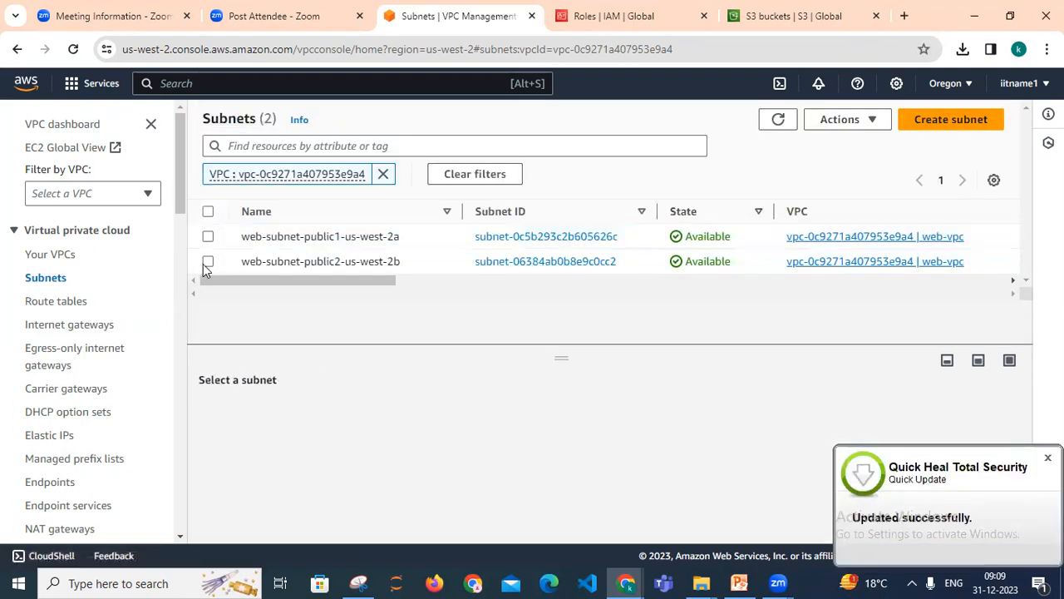
pyautogui.click(208, 263)
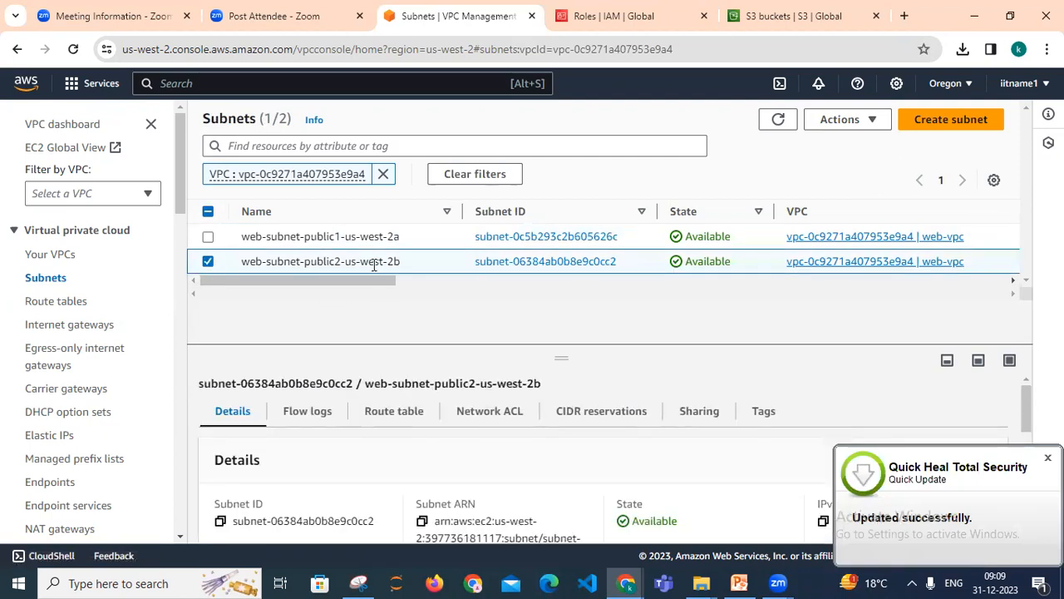
pyautogui.click(856, 125)
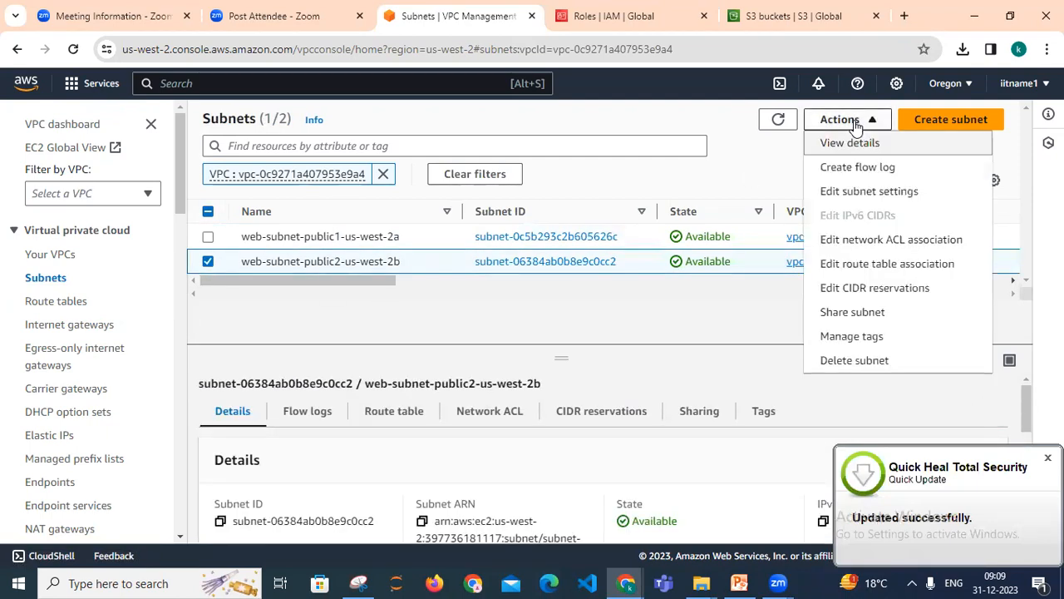
pyautogui.click(880, 193)
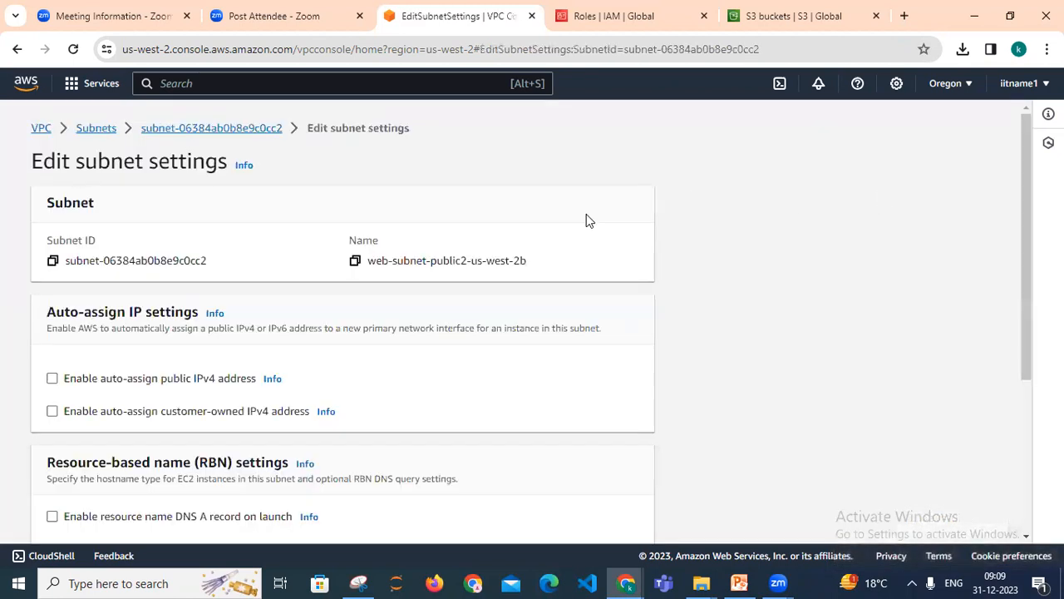
pyautogui.click(51, 378)
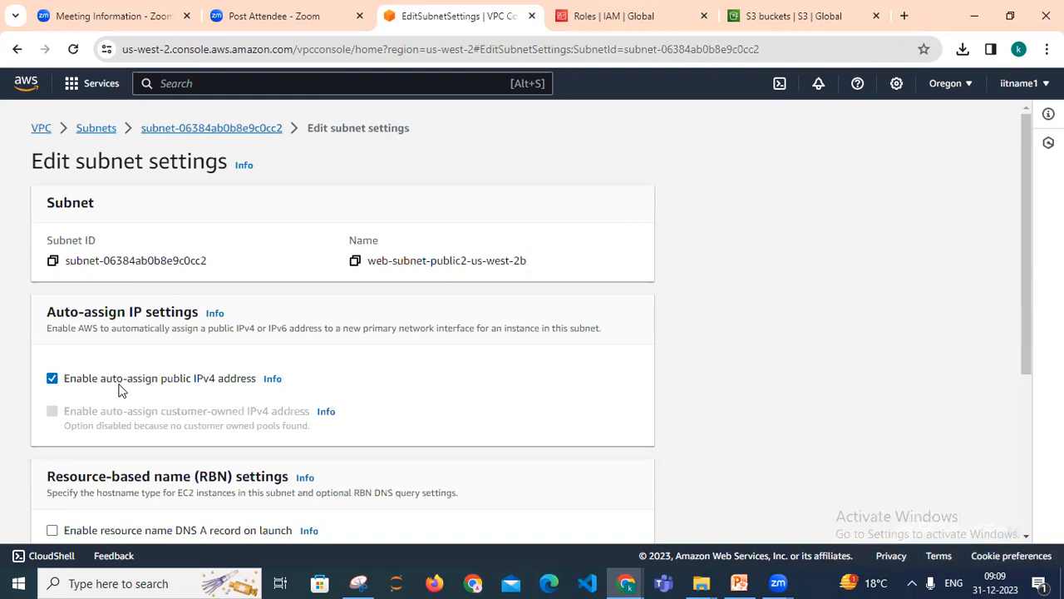
pyautogui.moveTo(1023, 298); pyautogui.dragTo(1031, 469)
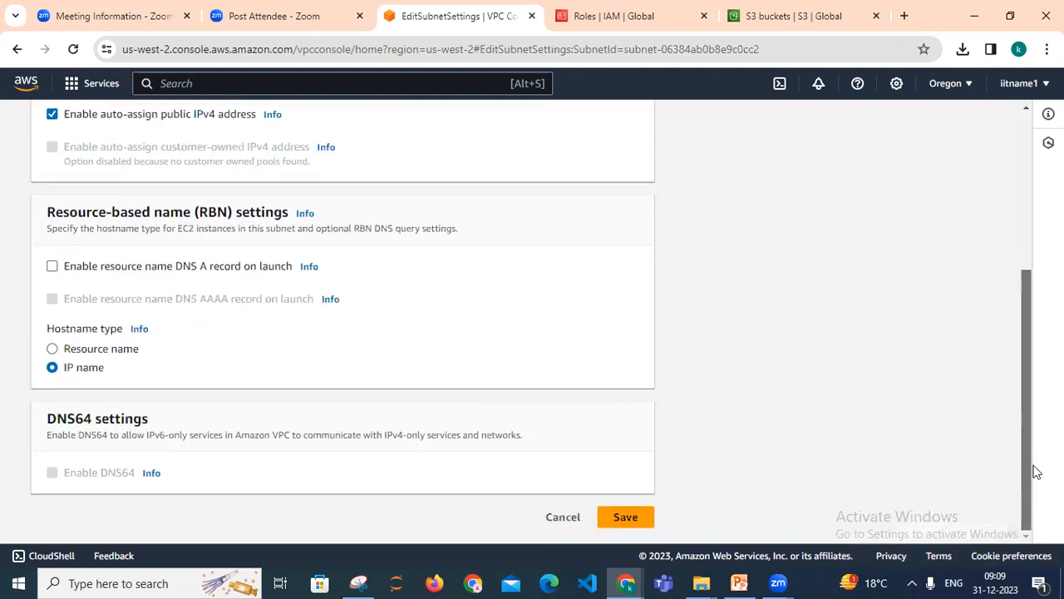
pyautogui.click(625, 517)
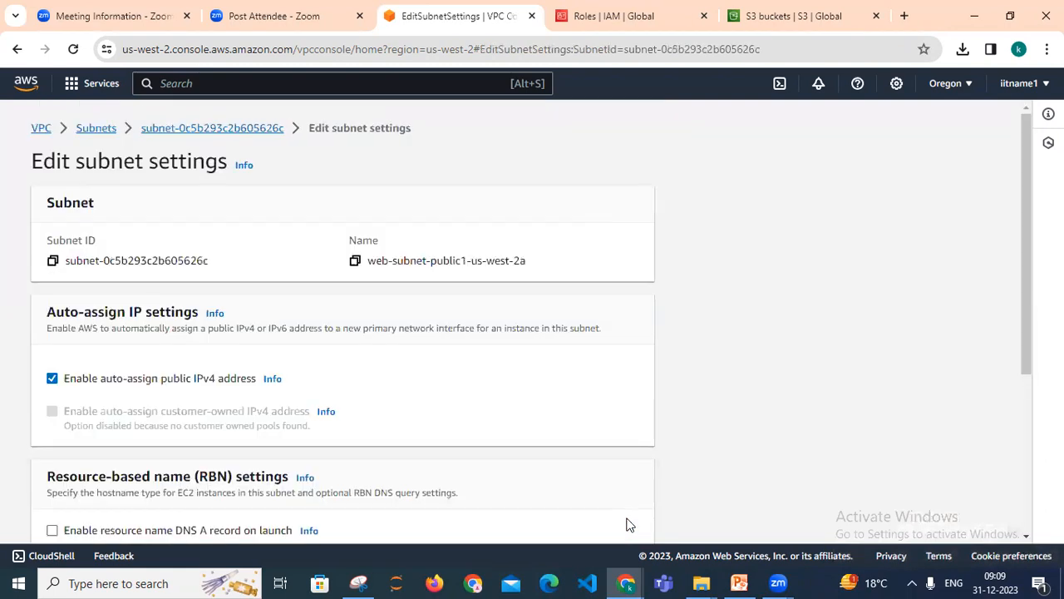
# - Review the subnet settings of web-subnet-public1-us-west-2a and save them without changes
pyautogui.scroll(-3, 1028, 356)
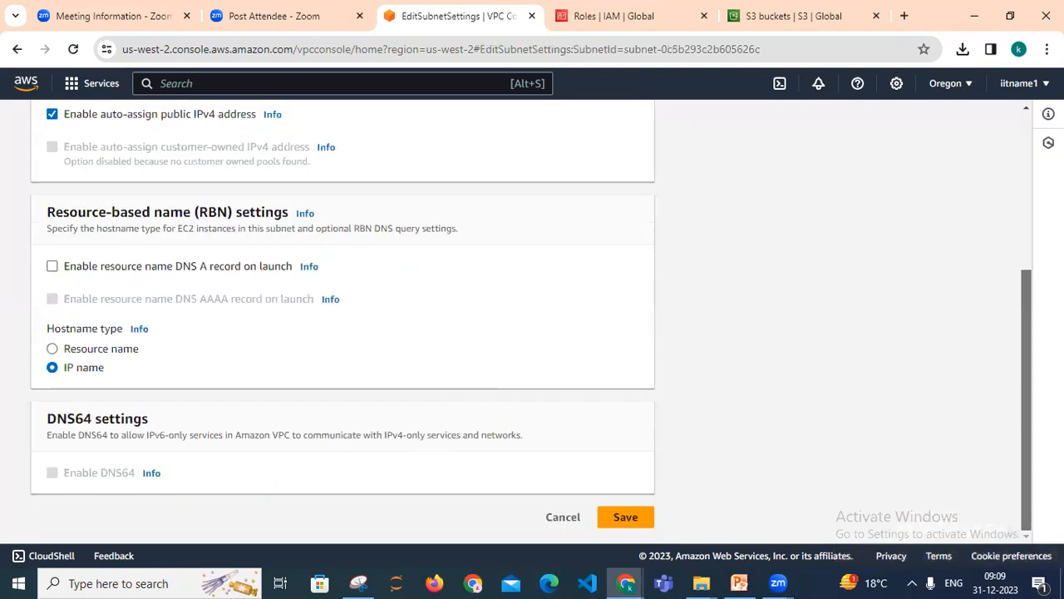
pyautogui.click(625, 517)
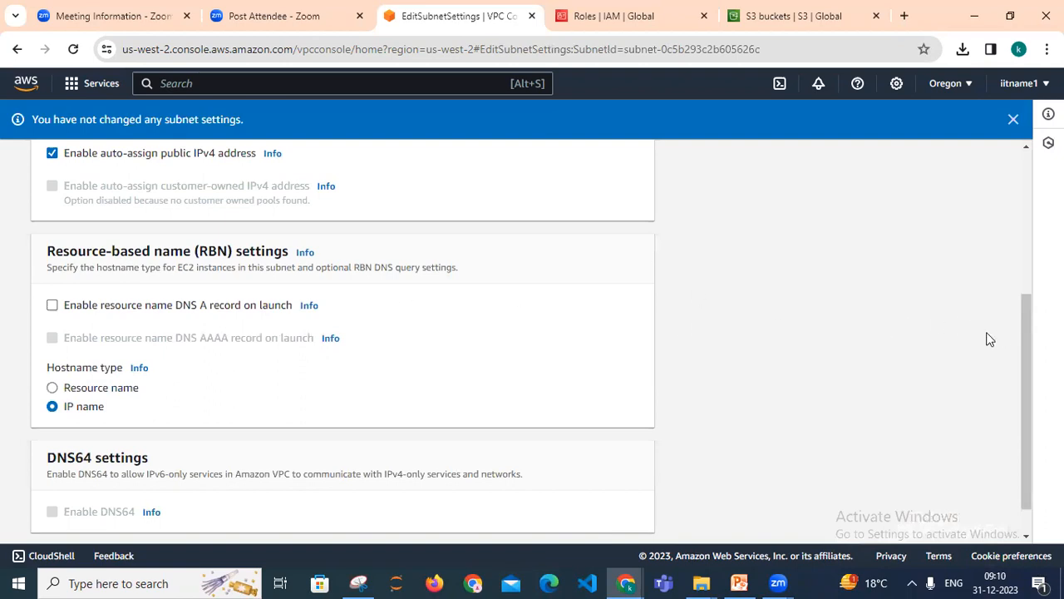
pyautogui.moveTo(1027, 332); pyautogui.dragTo(1013, 155)
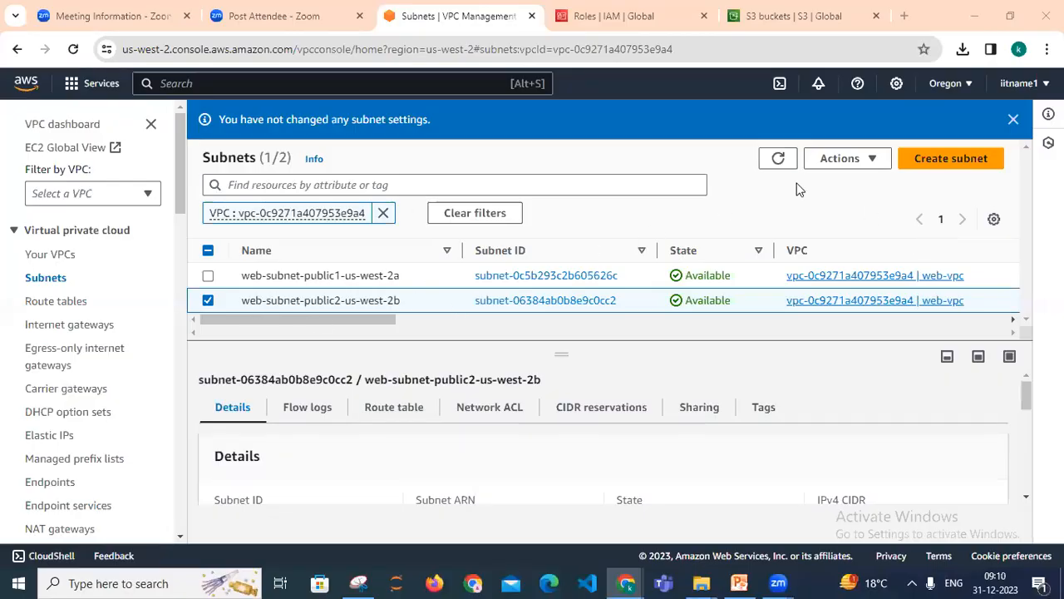
# - Recheck the auto-assign IP settings of web-subnet-public2-us-west-2b, save without changes and return to the subnets list
pyautogui.doubleClick(830, 160)
pyautogui.click(832, 164)
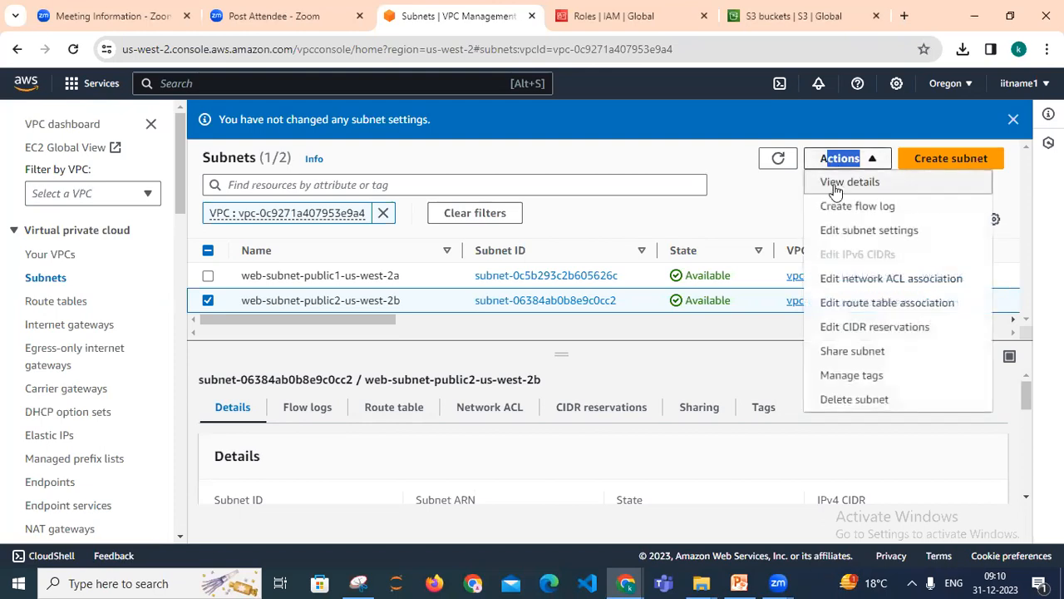
pyautogui.click(848, 231)
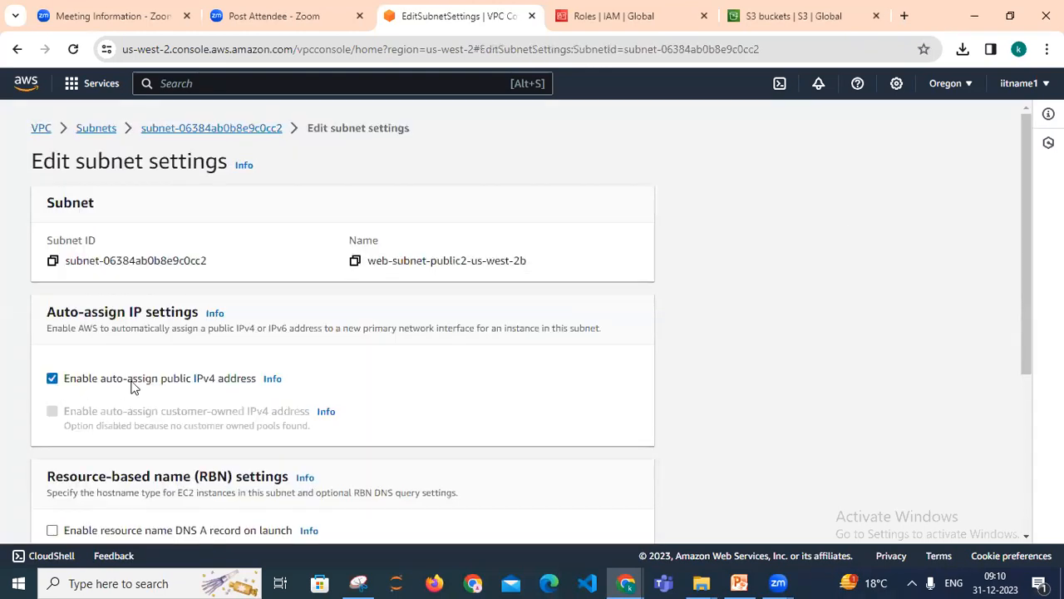
pyautogui.moveTo(1028, 288); pyautogui.dragTo(1032, 523)
pyautogui.click(623, 518)
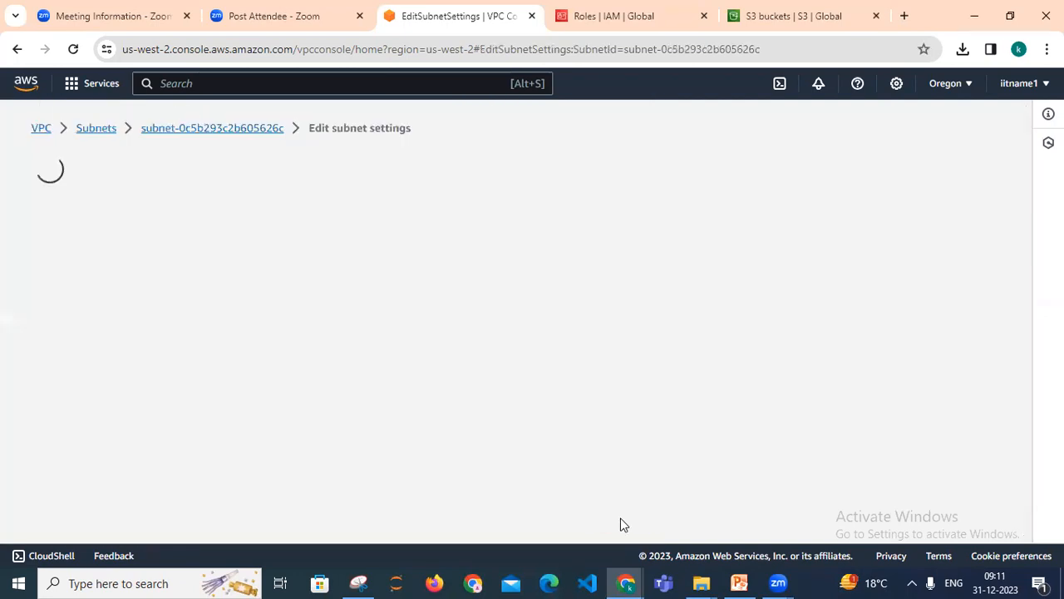
pyautogui.click(99, 133)
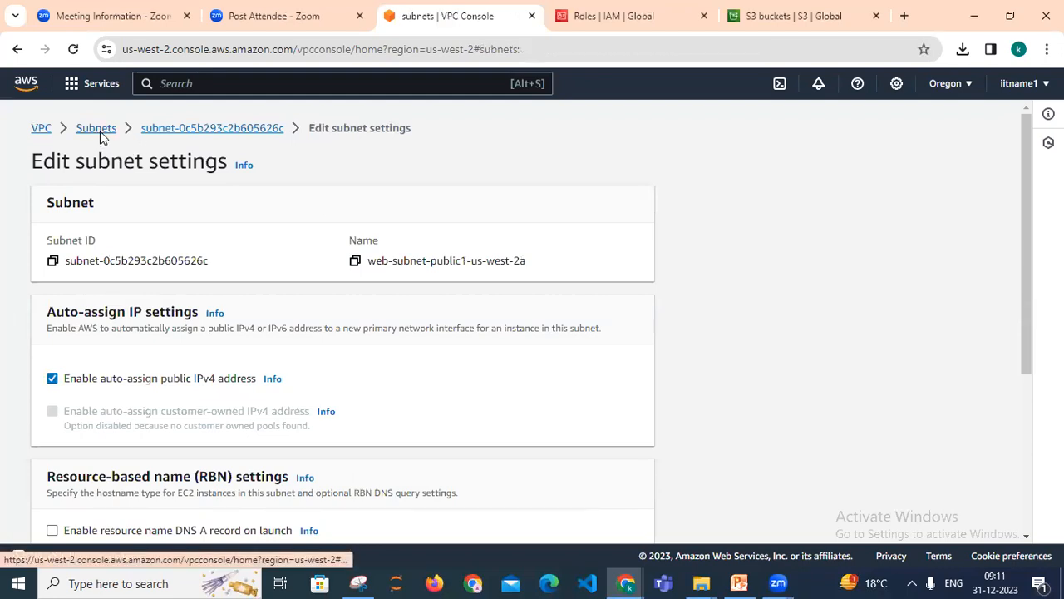
pyautogui.moveTo(376, 279); pyautogui.dragTo(196, 260)
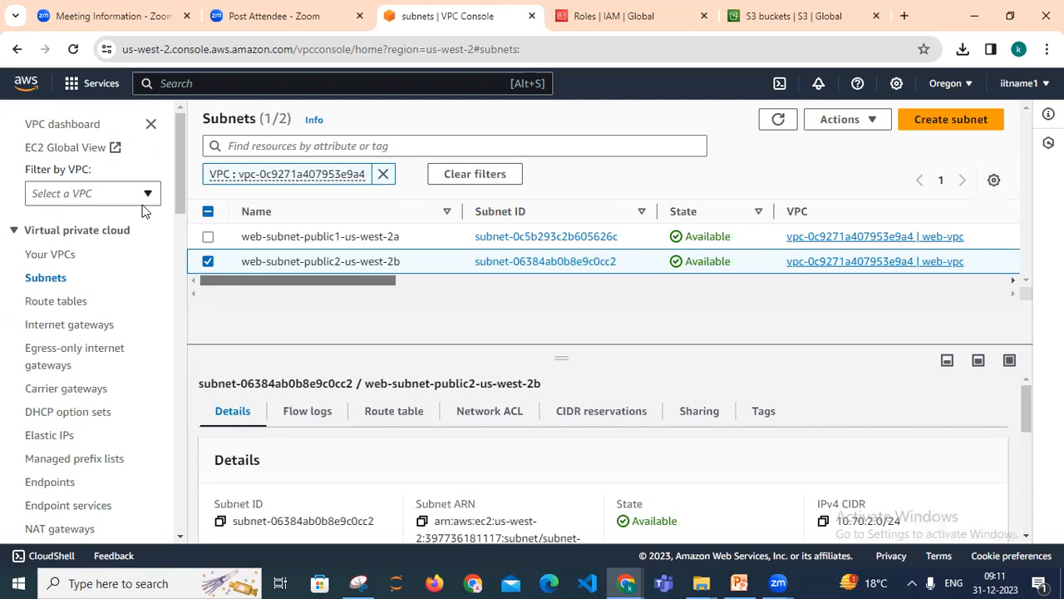
# - Collapse the Virtual private cloud resource group and show the list of security groups
pyautogui.moveTo(177, 204)
pyautogui.mouseDown()
pyautogui.moveTo(179, 356)
pyautogui.moveTo(178, 194)
pyautogui.mouseUp()
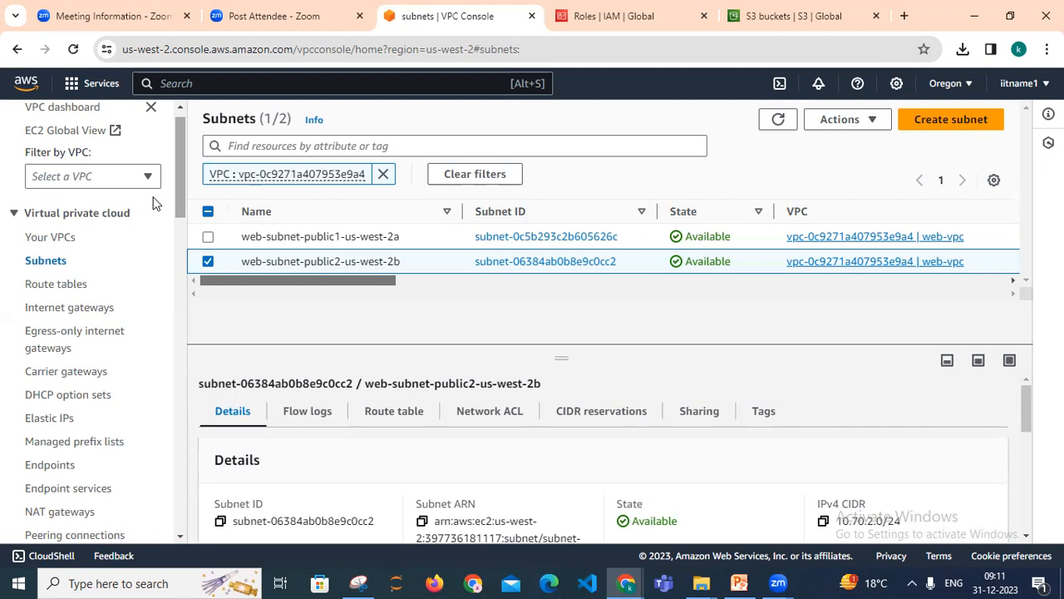
pyautogui.click(108, 214)
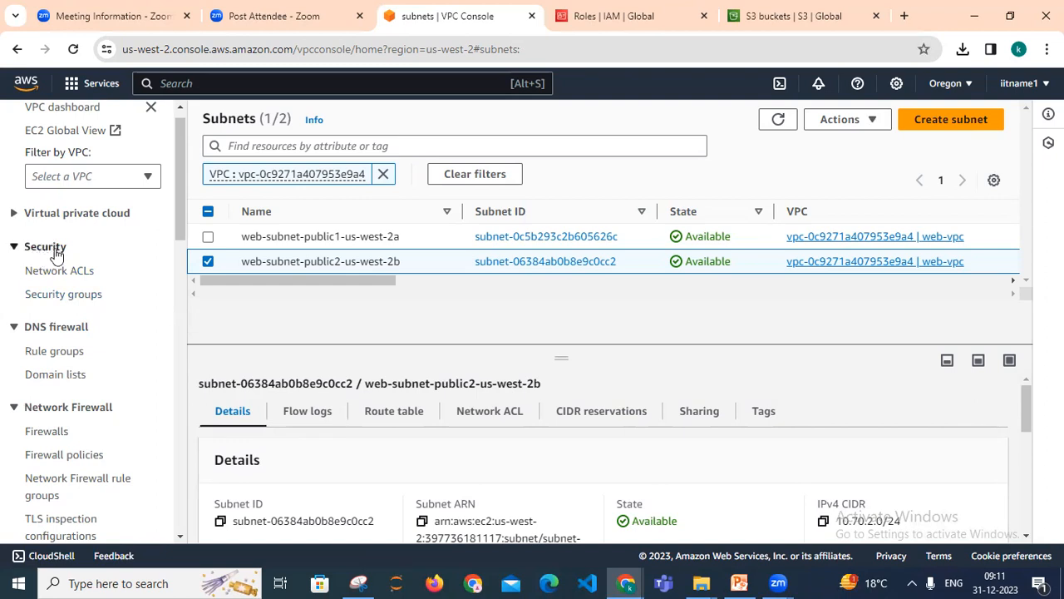
pyautogui.click(72, 302)
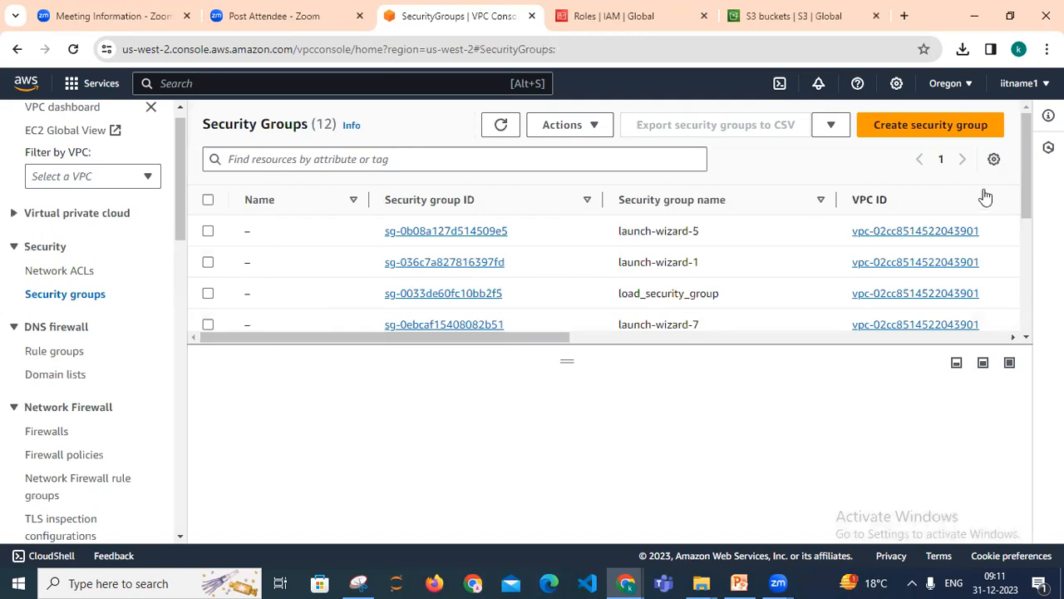
# - Find and select the default security group that belongs to vpc-0c9271a407953e9a4, and check its VPC ID and description
pyautogui.moveTo(1025, 179); pyautogui.dragTo(1028, 311)
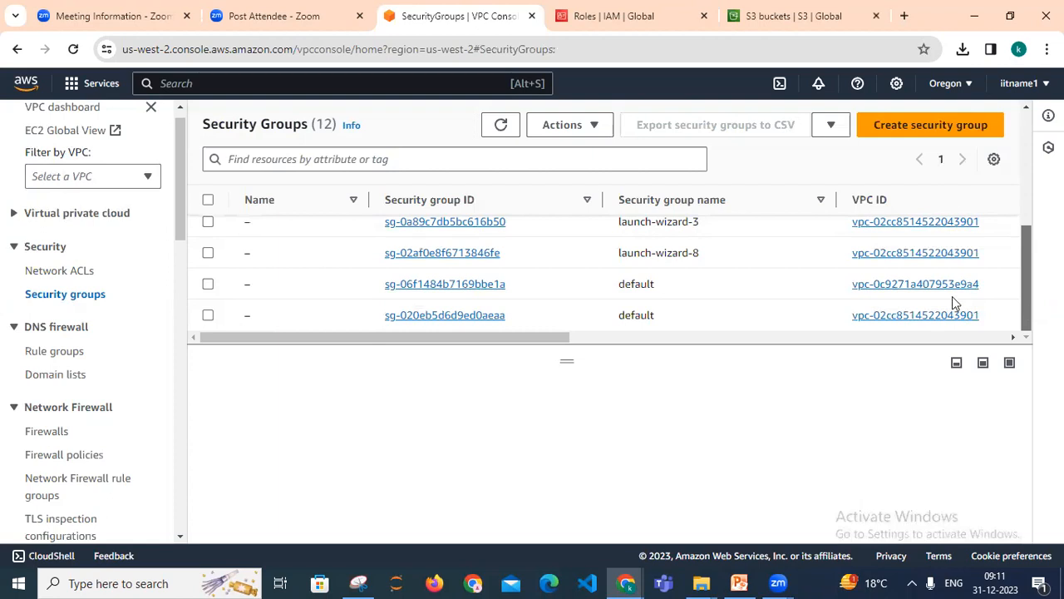
pyautogui.moveTo(456, 340); pyautogui.dragTo(318, 302)
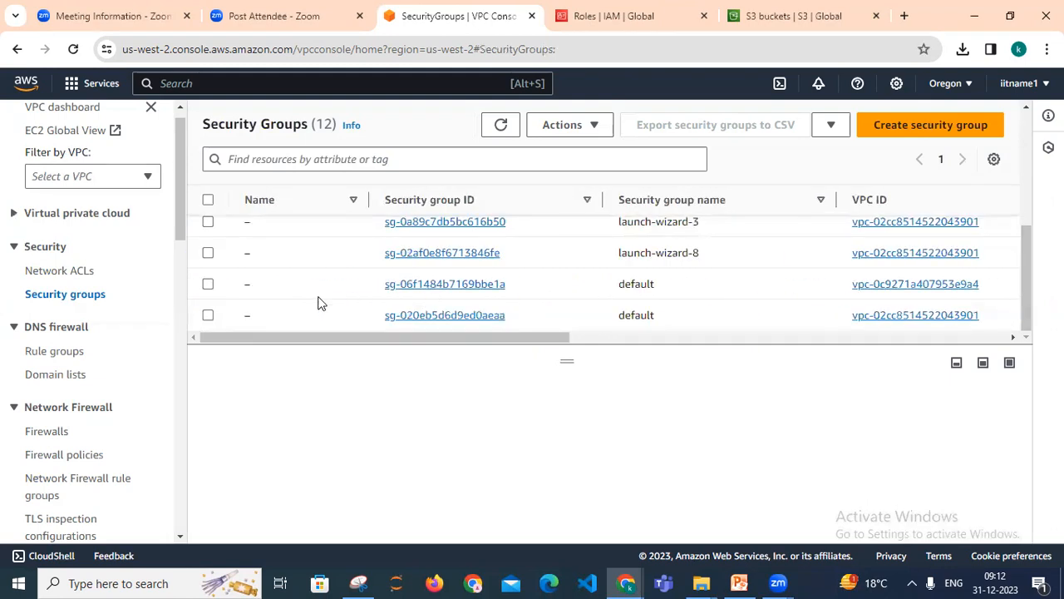
pyautogui.moveTo(1029, 264); pyautogui.dragTo(1021, 297)
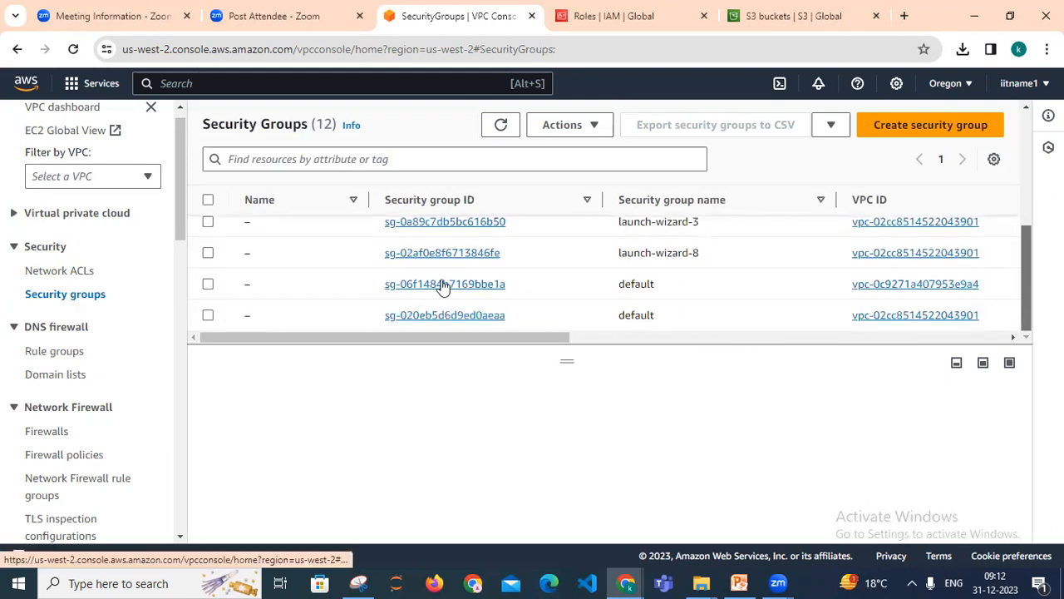
pyautogui.click(208, 284)
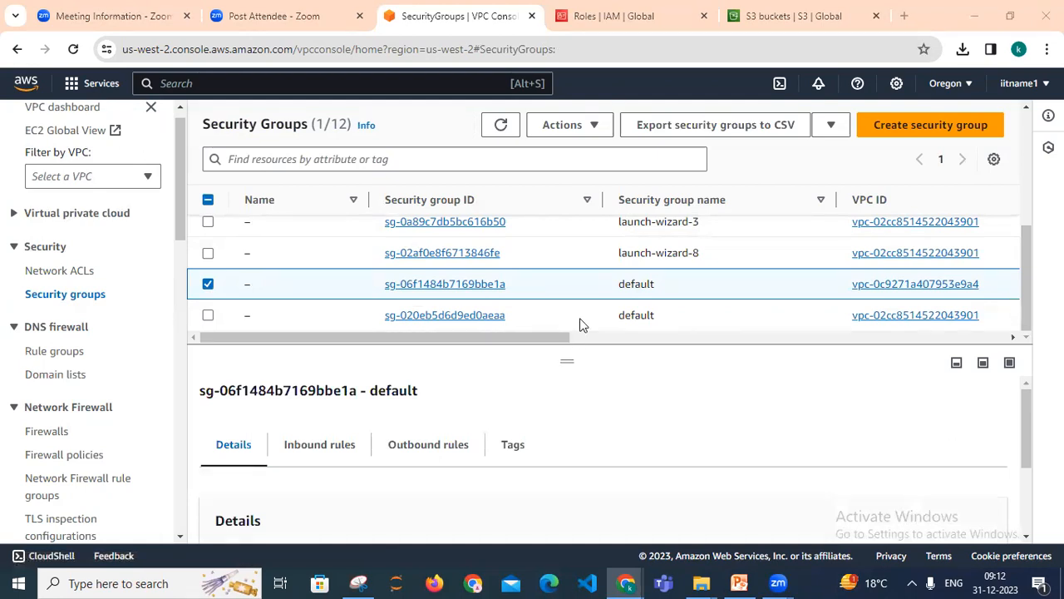
pyautogui.moveTo(554, 338); pyautogui.dragTo(605, 353)
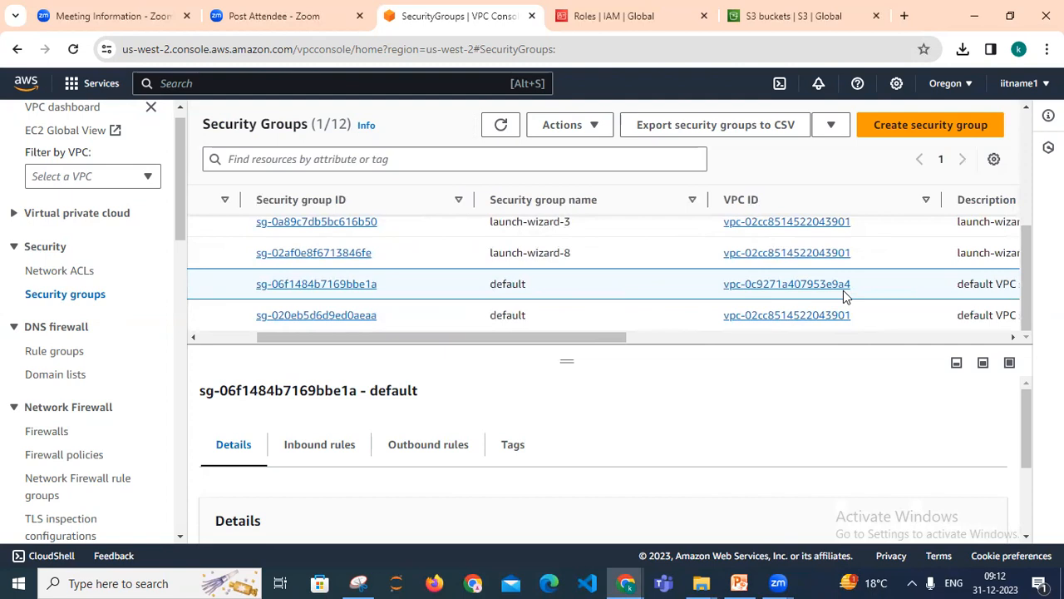
# - Filter the security groups by VPC ID vpc-0c9271a407953e9a4 and select its default security group
pyautogui.moveTo(580, 341); pyautogui.dragTo(606, 349)
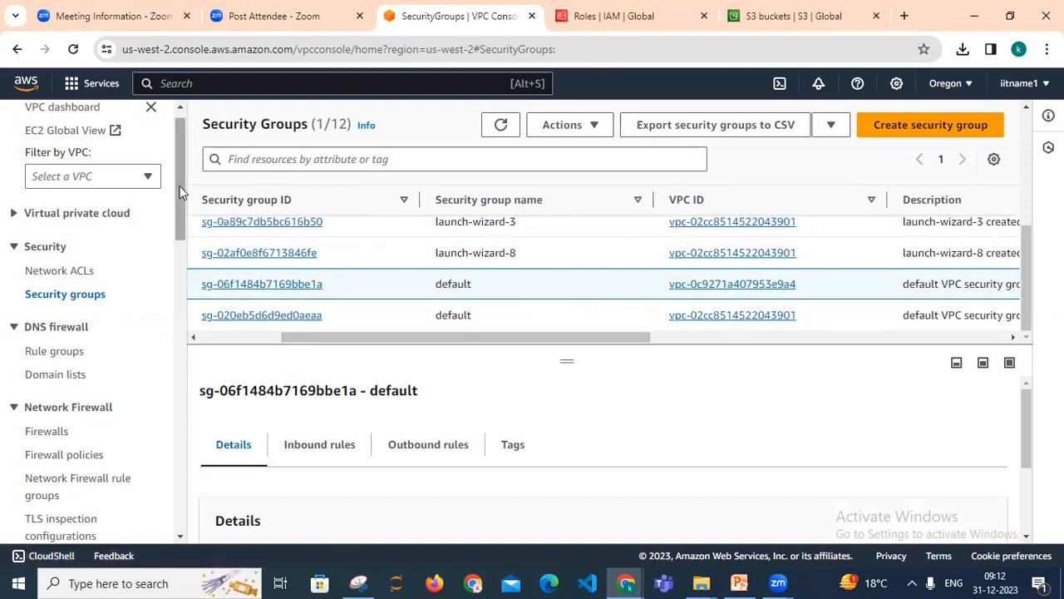
pyautogui.scroll(1, 183, 182)
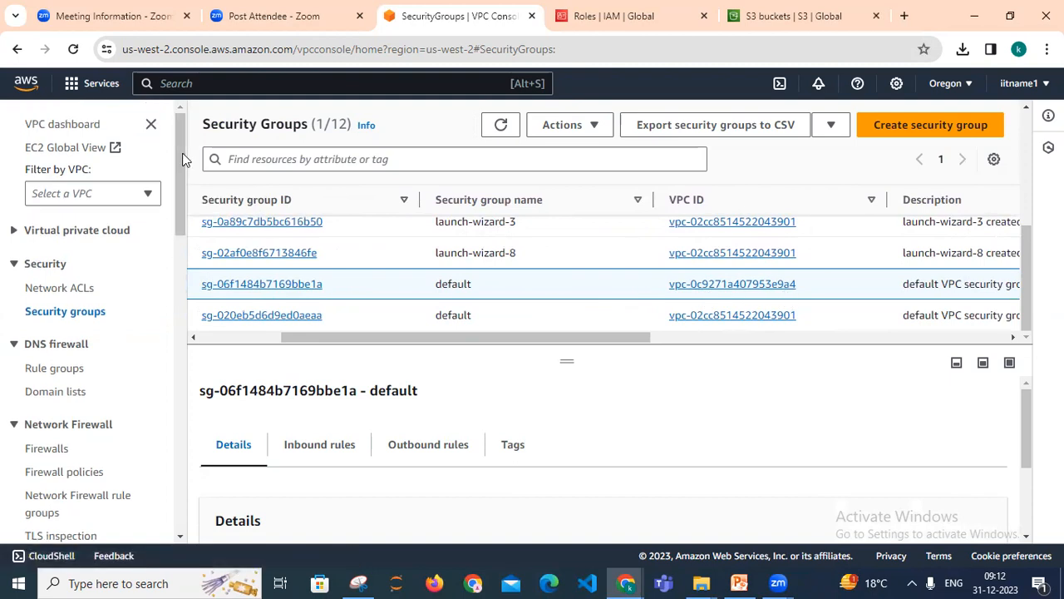
pyautogui.click(399, 159)
pyautogui.write('vpc')
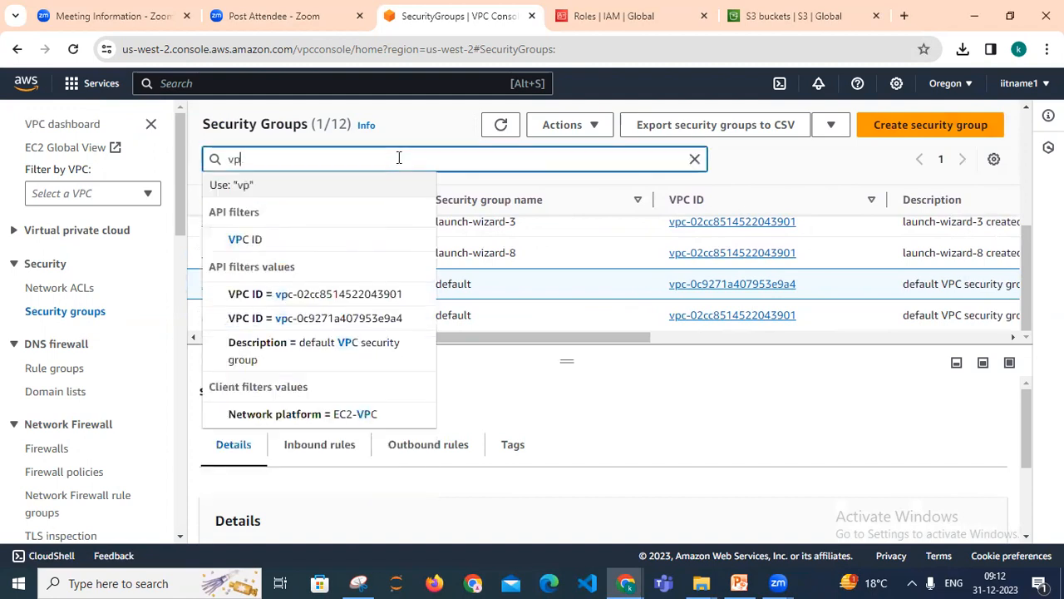
pyautogui.click(346, 246)
pyautogui.click(395, 266)
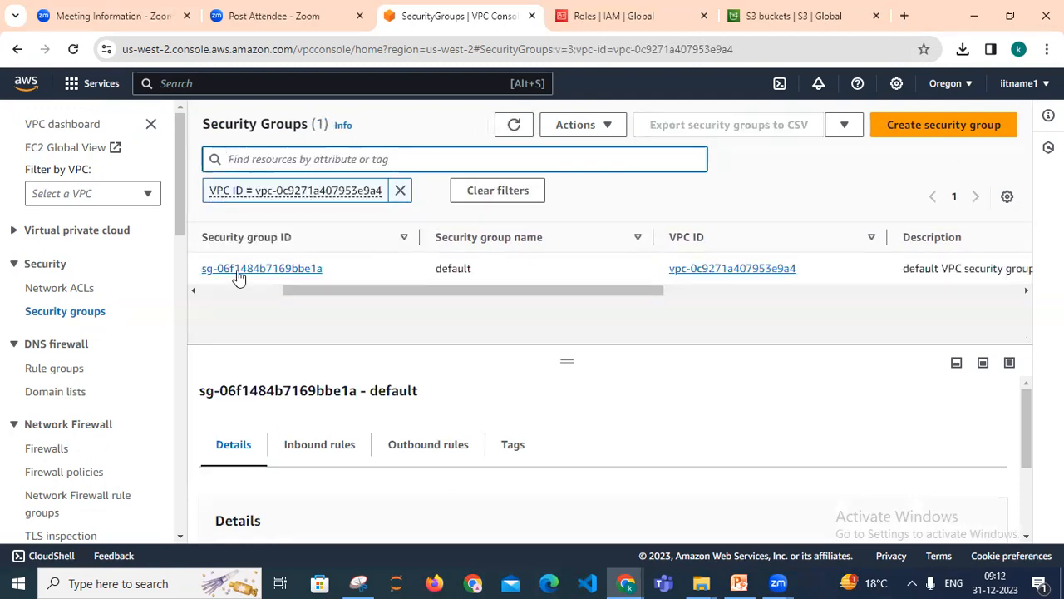
pyautogui.moveTo(321, 293); pyautogui.dragTo(244, 299)
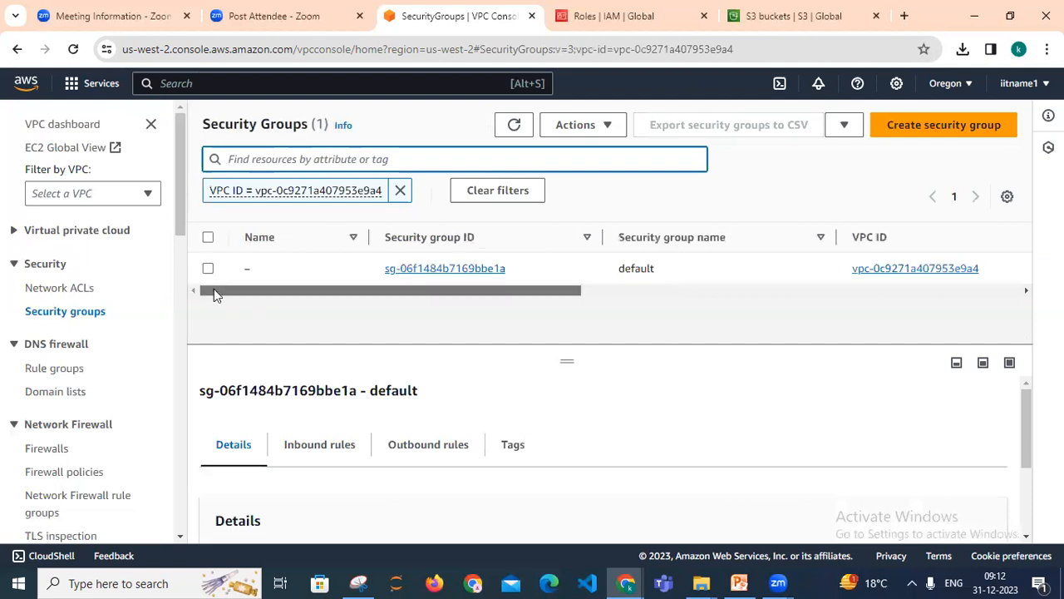
pyautogui.click(208, 268)
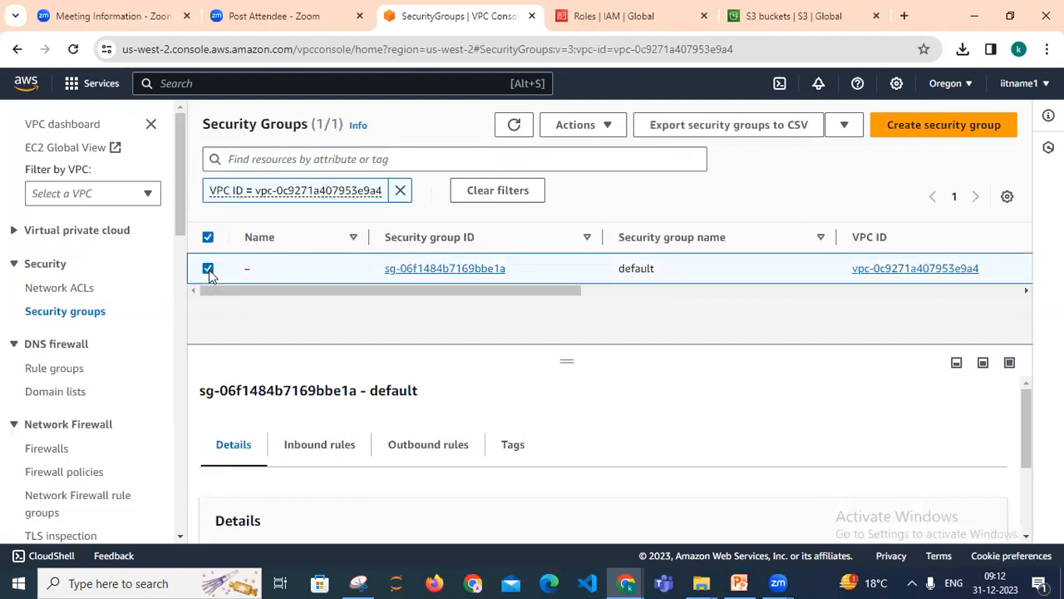
# - Review the inbound rules of the selected default security group
pyautogui.moveTo(298, 297)
pyautogui.mouseDown()
pyautogui.moveTo(366, 309)
pyautogui.moveTo(280, 303)
pyautogui.mouseUp()
pyautogui.click(321, 447)
pyautogui.moveTo(1028, 430); pyautogui.dragTo(1027, 489)
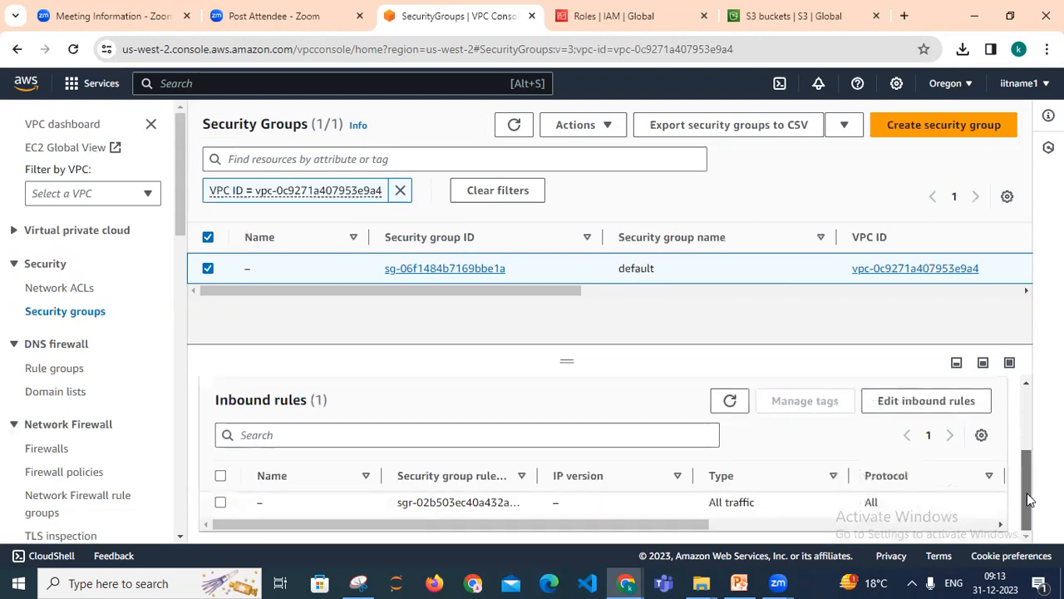
# - Add an inbound HTTP rule with source 0.0.0.0/0 to the default security group and save the rules
pyautogui.click(926, 405)
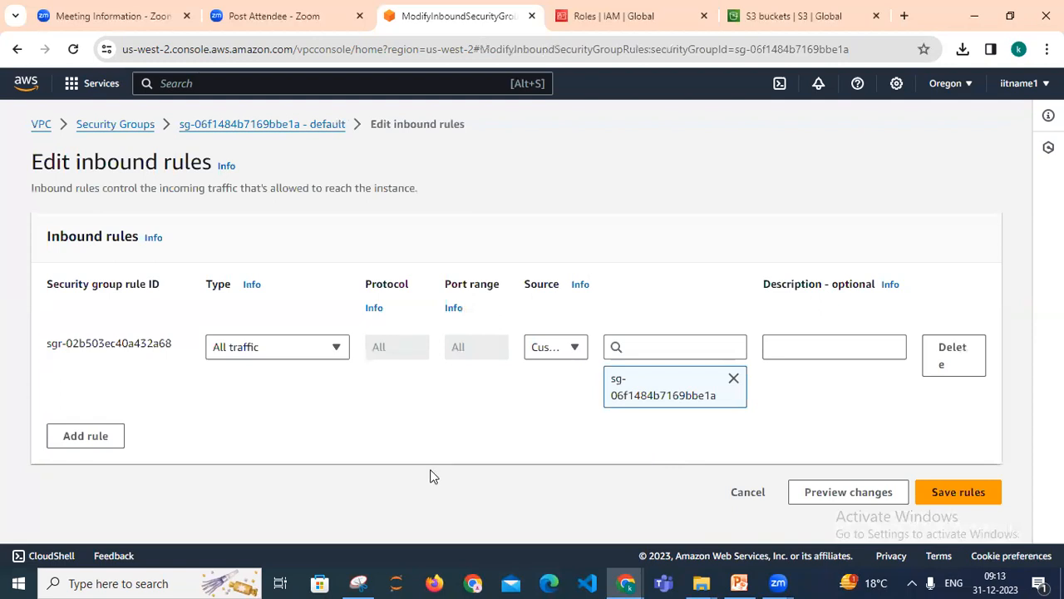
pyautogui.click(83, 438)
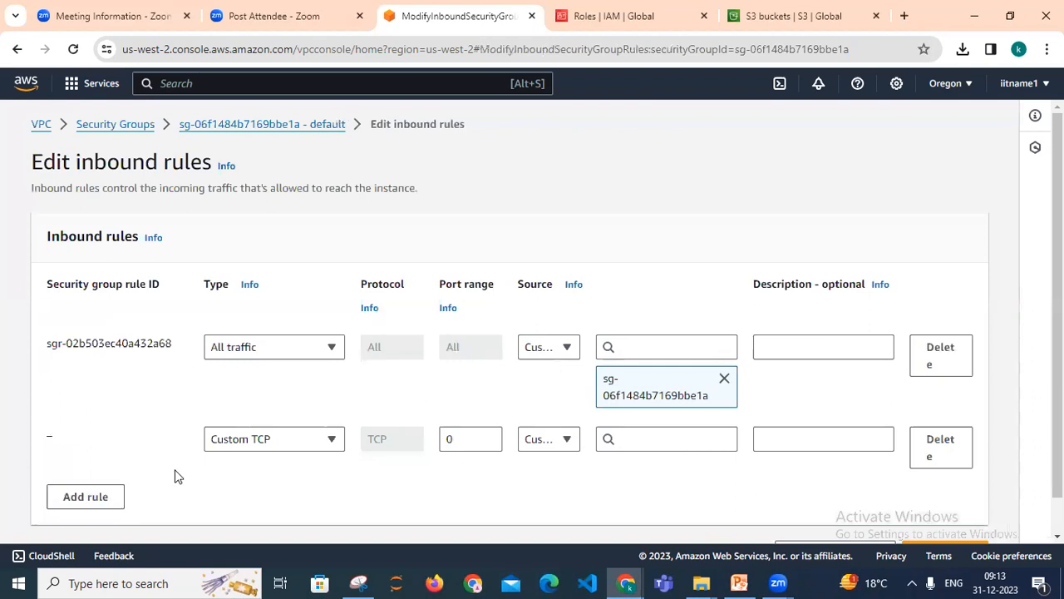
pyautogui.click(259, 455)
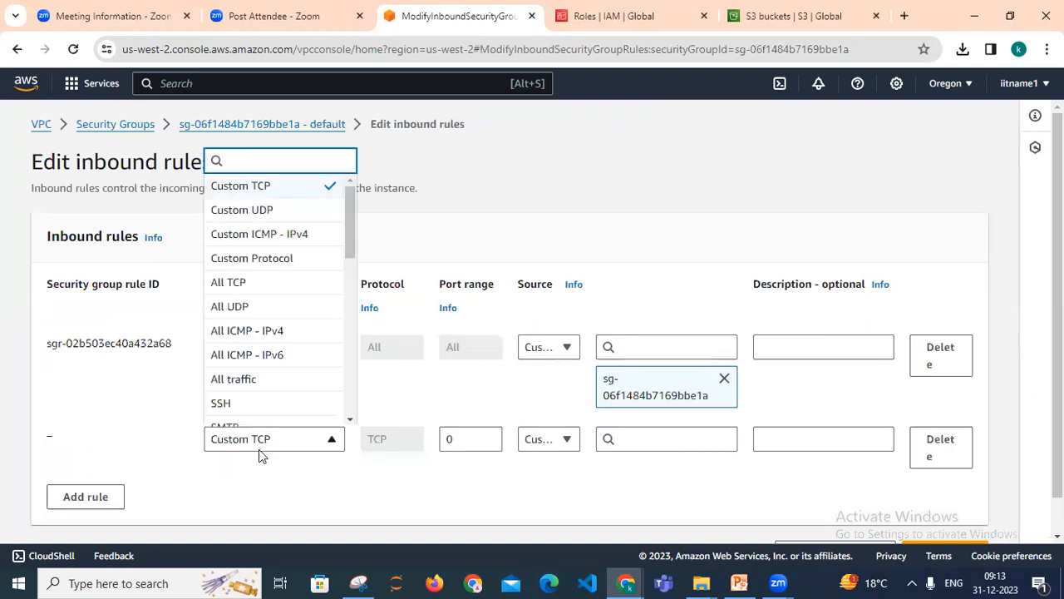
pyautogui.write('htt')
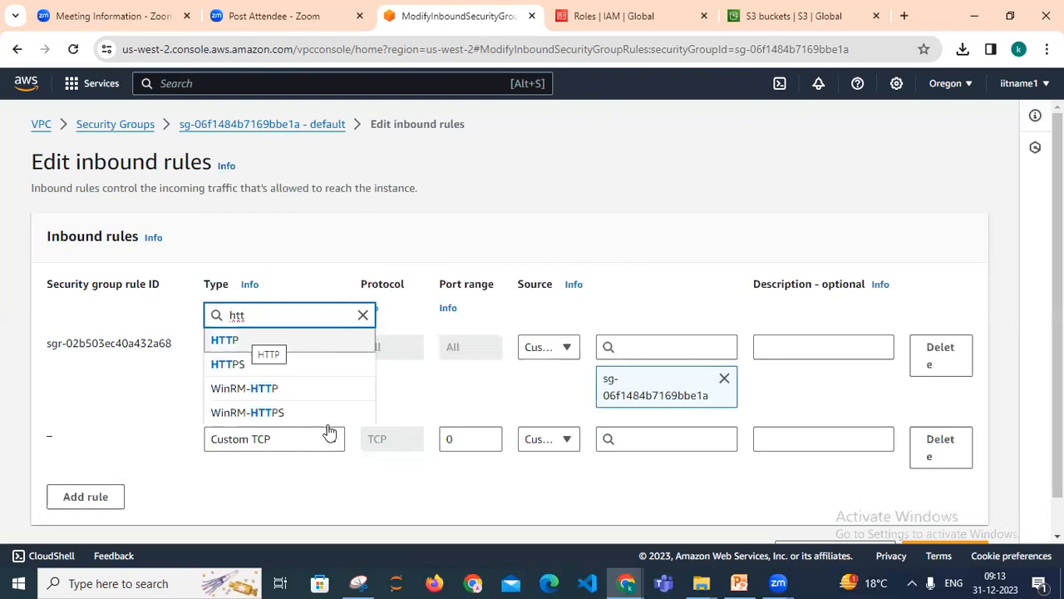
pyautogui.click(271, 353)
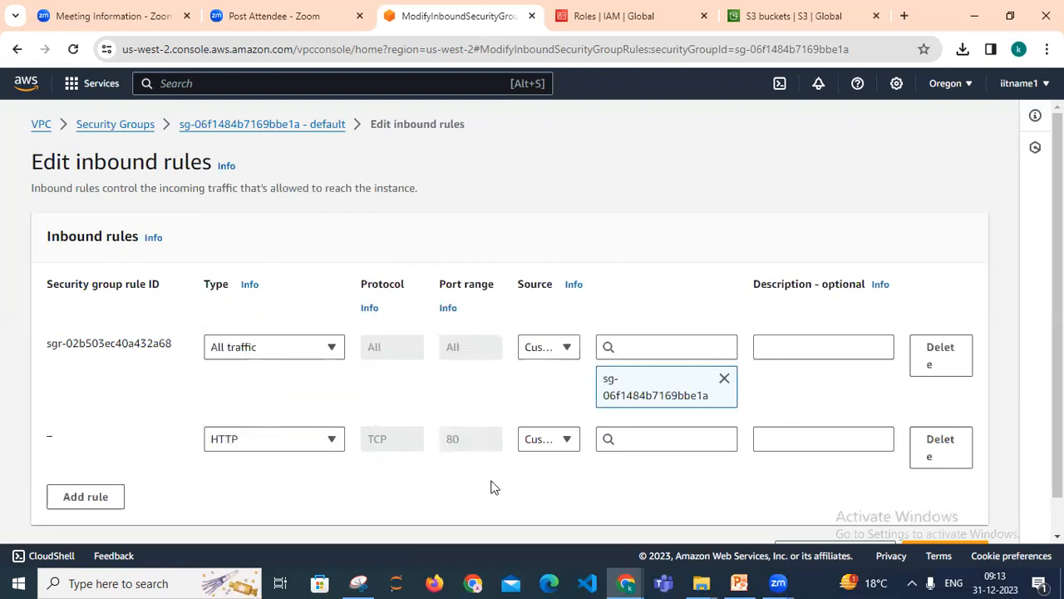
pyautogui.click(670, 441)
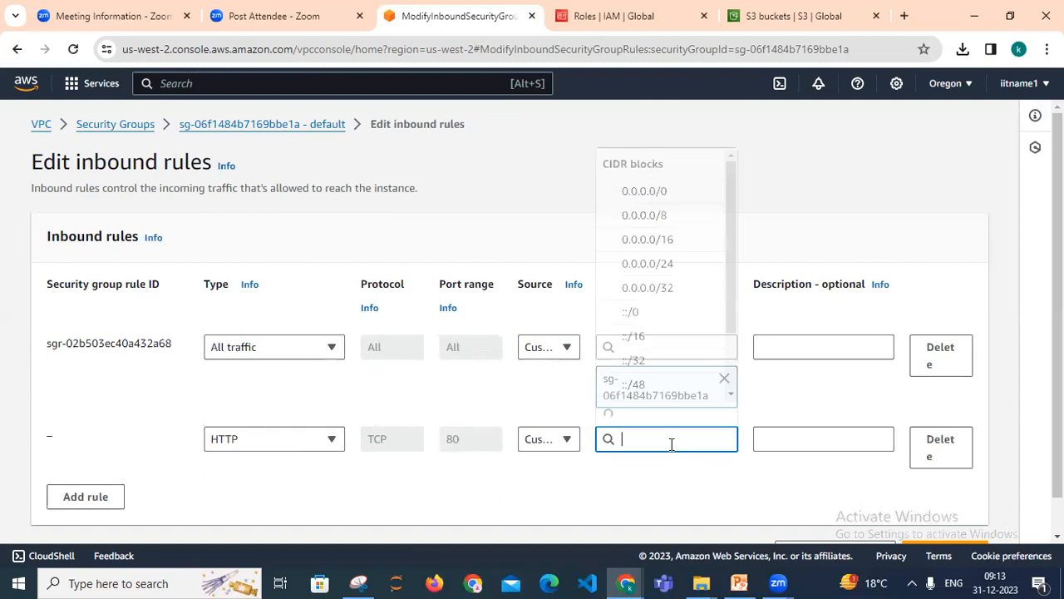
pyautogui.click(662, 191)
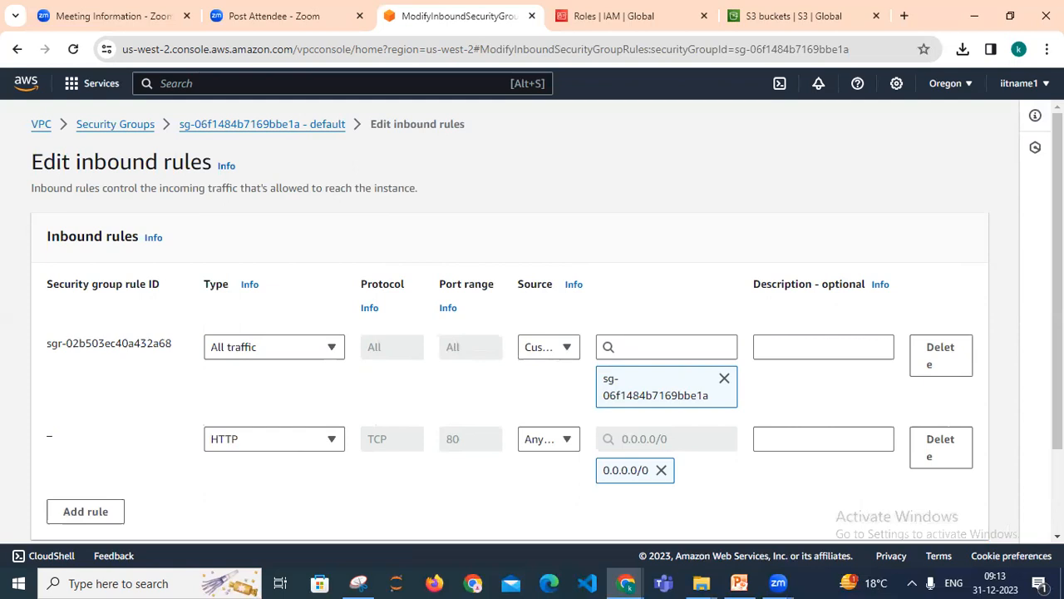
pyautogui.scroll(-2, 546, 323)
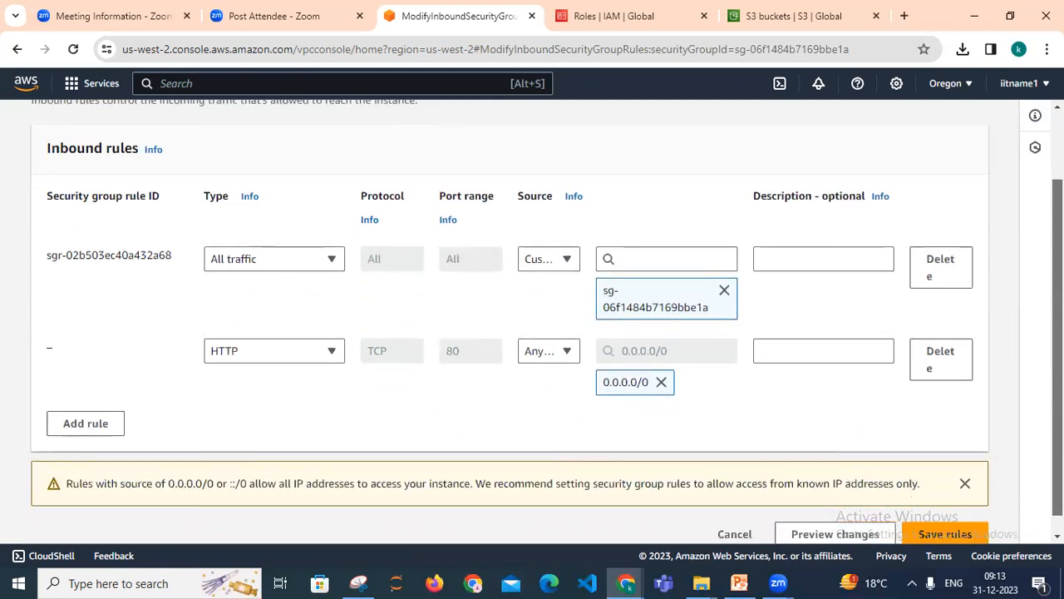
pyautogui.click(946, 534)
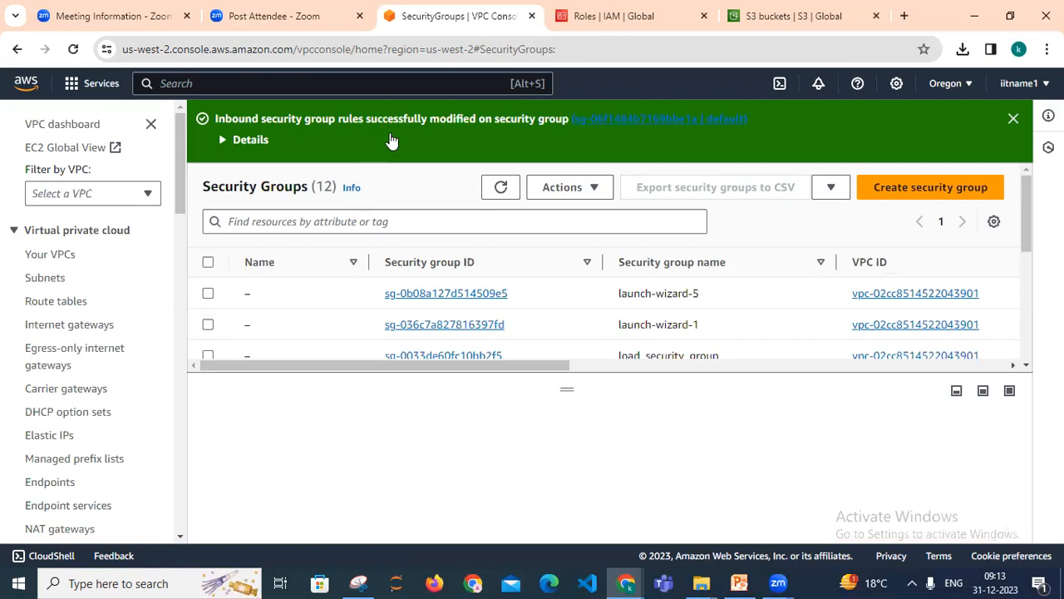
# - Go to the EC2 service's instances list and start launching a new instance
pyautogui.click(286, 87)
pyautogui.write('ec')
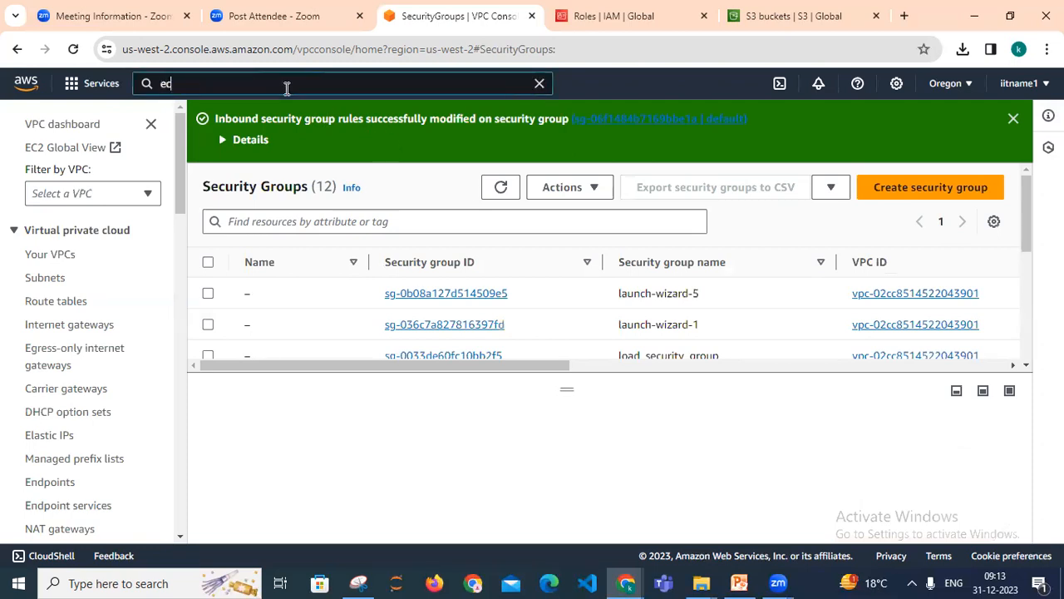
pyautogui.write('2')
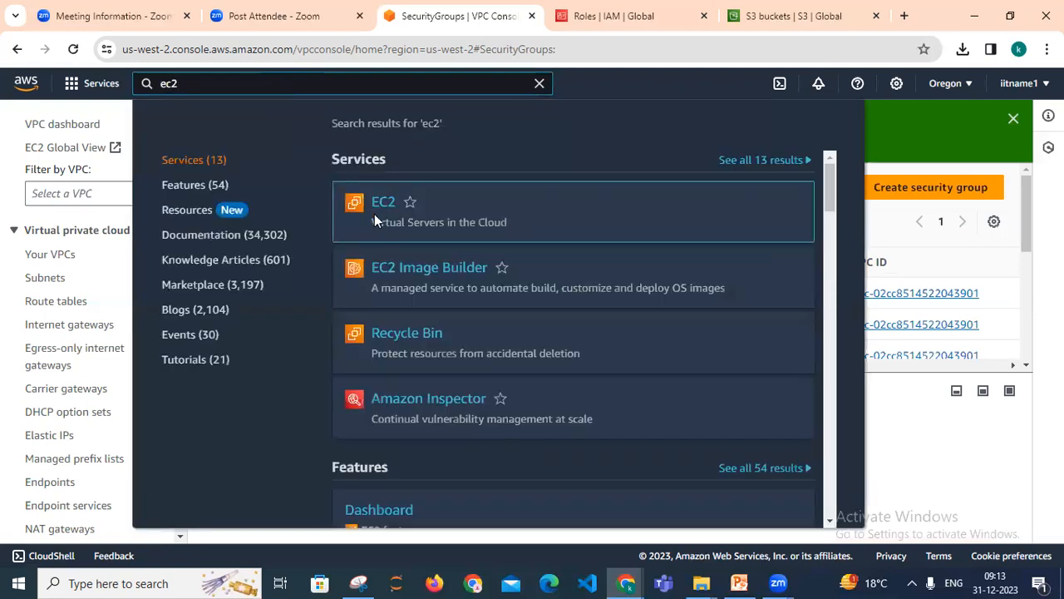
pyautogui.click(385, 203)
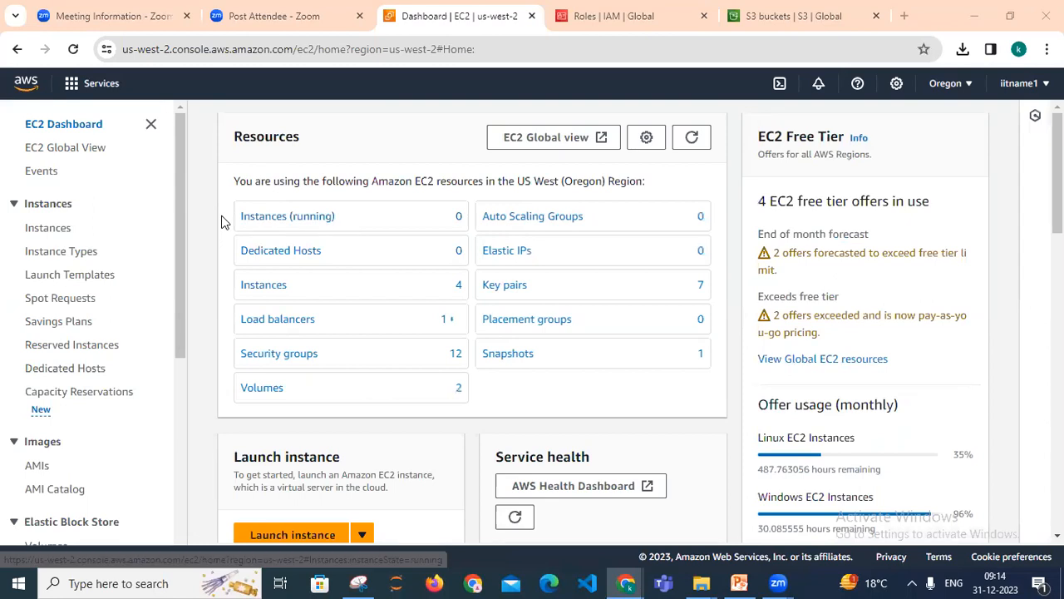
pyautogui.click(263, 288)
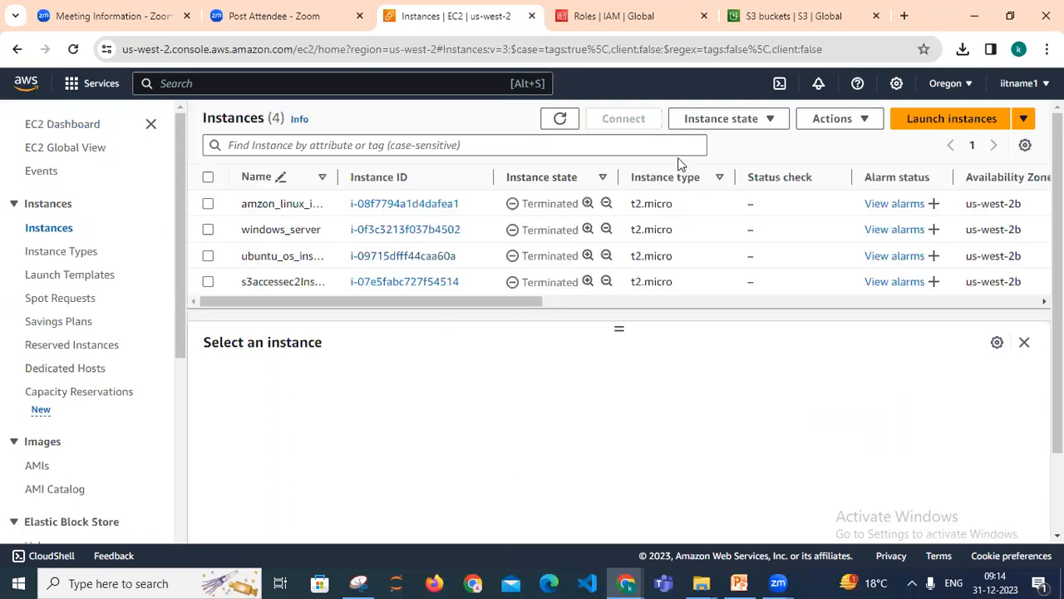
pyautogui.click(939, 121)
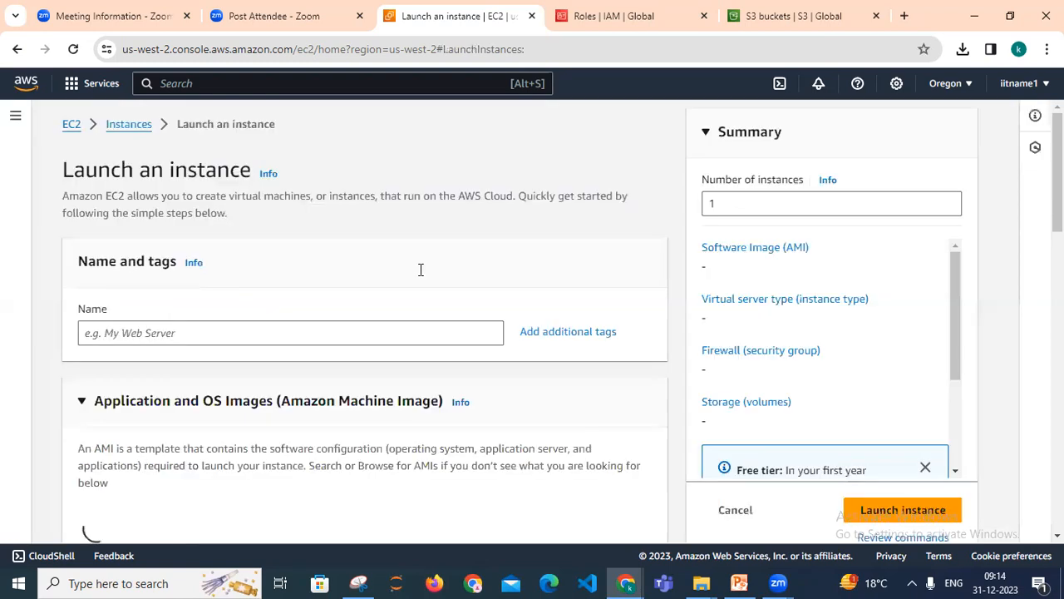
# - Name the new instance web-server-instance
pyautogui.click(216, 333)
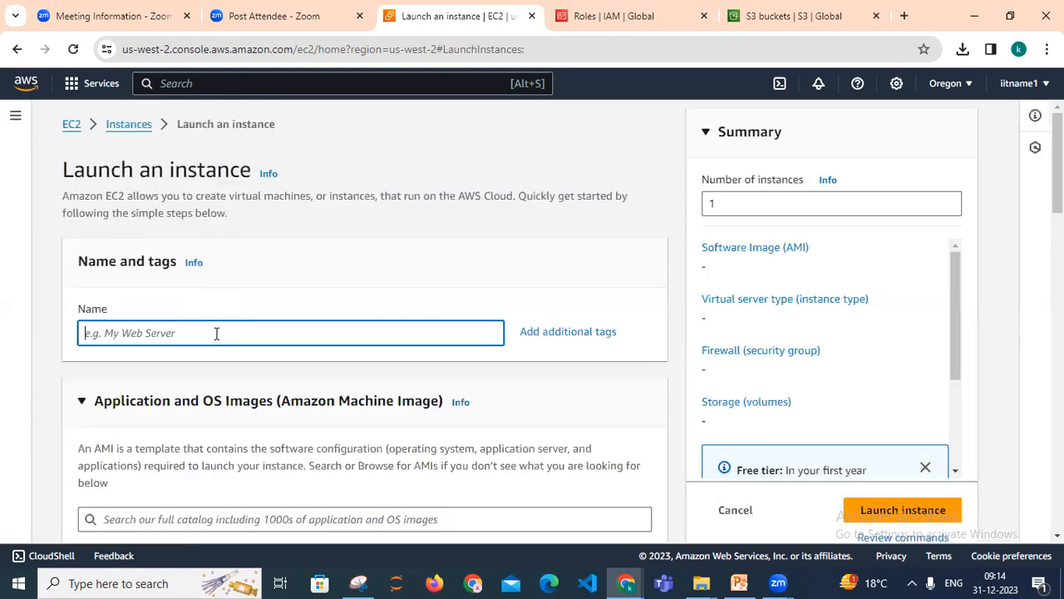
pyautogui.write('web-')
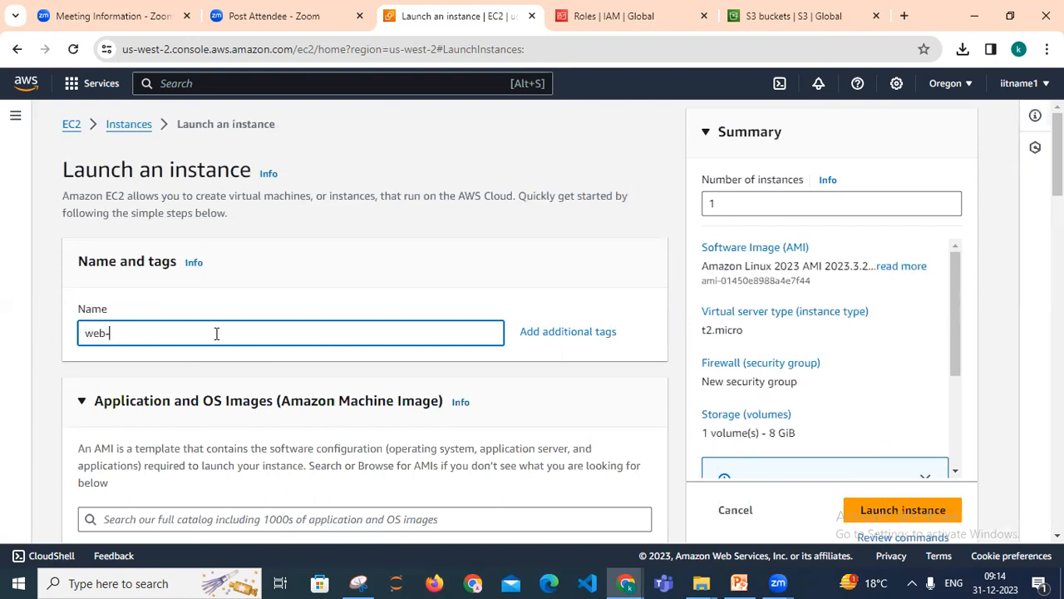
pyautogui.write('server-instance')
pyautogui.scroll(-1, 364, 332)
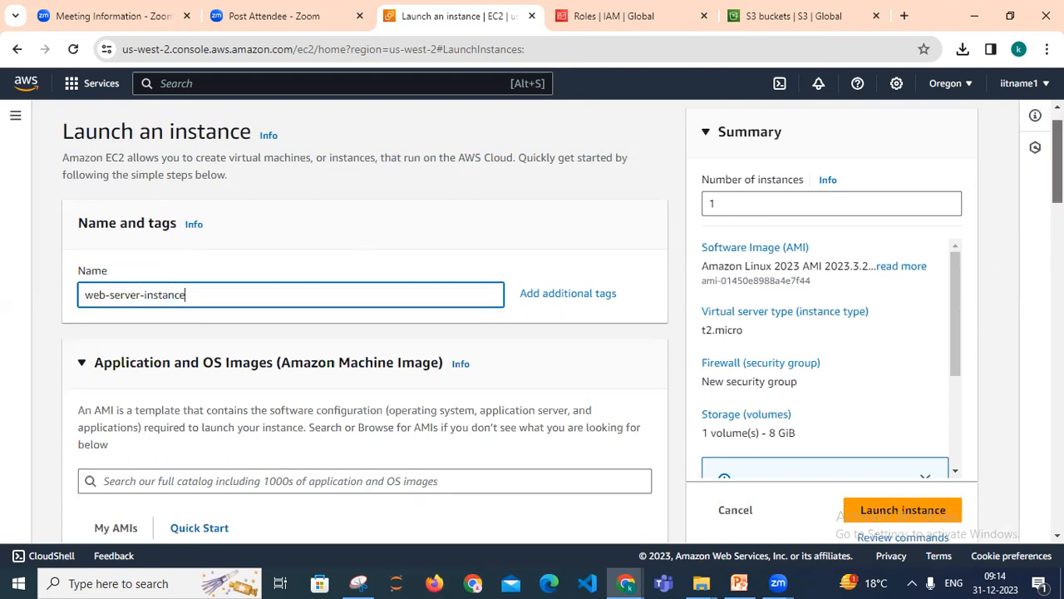
# - Review the Amazon Linux 2023 AMI settings and choose t2.micro as the instance type
pyautogui.scroll(-3, 368, 316)
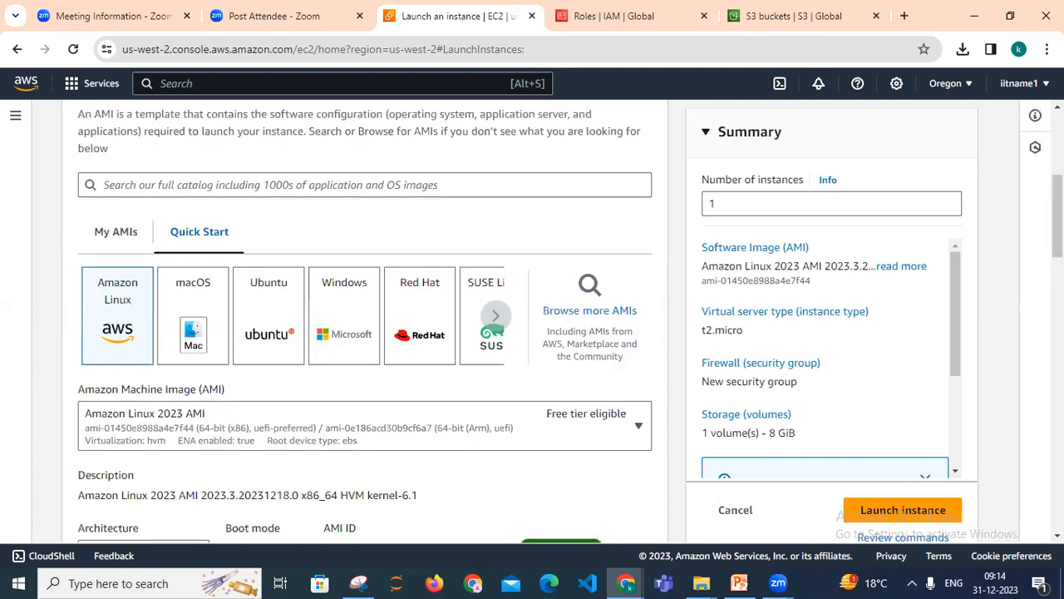
pyautogui.scroll(-3, 364, 333)
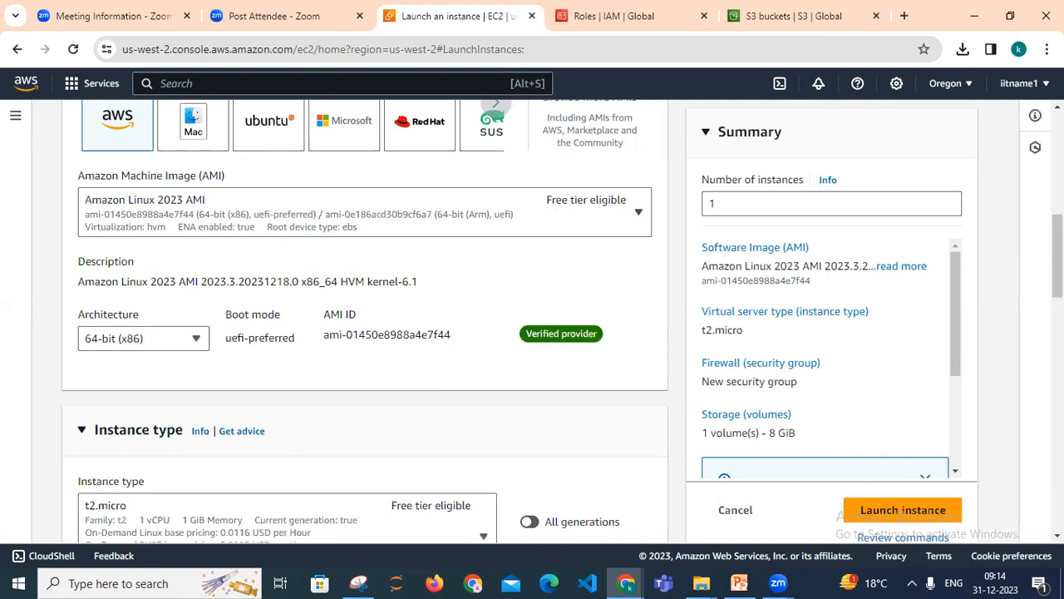
pyautogui.scroll(-3, 364, 324)
pyautogui.scroll(1, 159, 228)
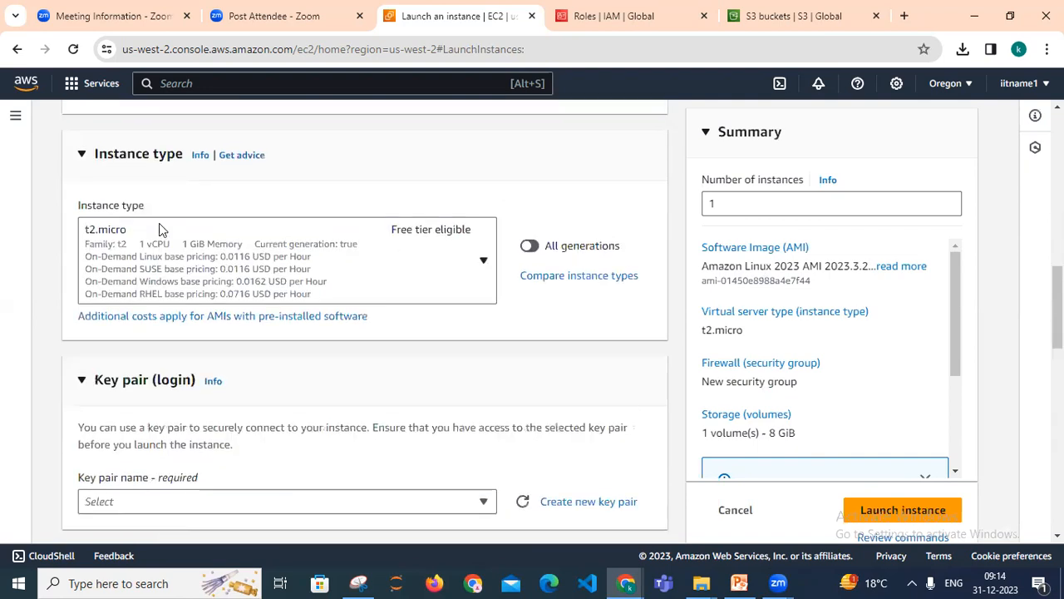
pyautogui.click(444, 253)
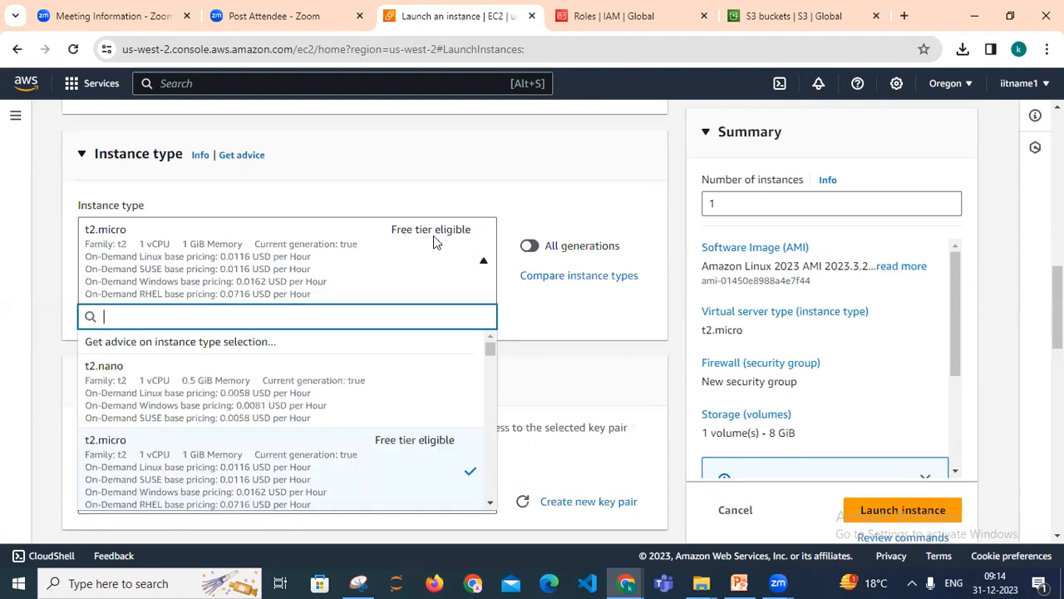
pyautogui.click(418, 442)
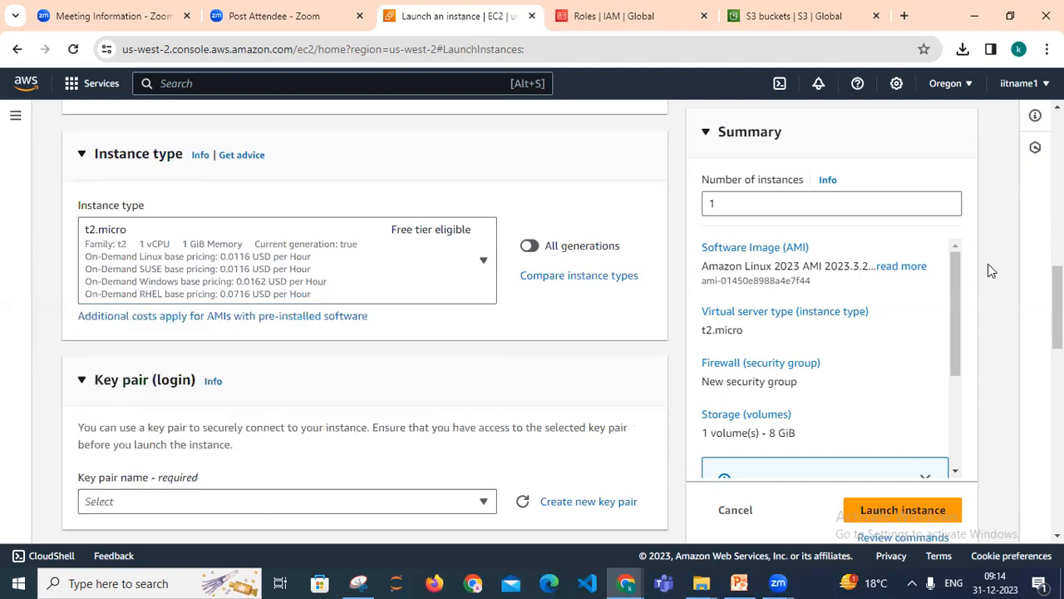
# - Choose s3accesskeypair as the instance's login key pair, and view the new key pair form without creating one
pyautogui.scroll(-4, 366, 324)
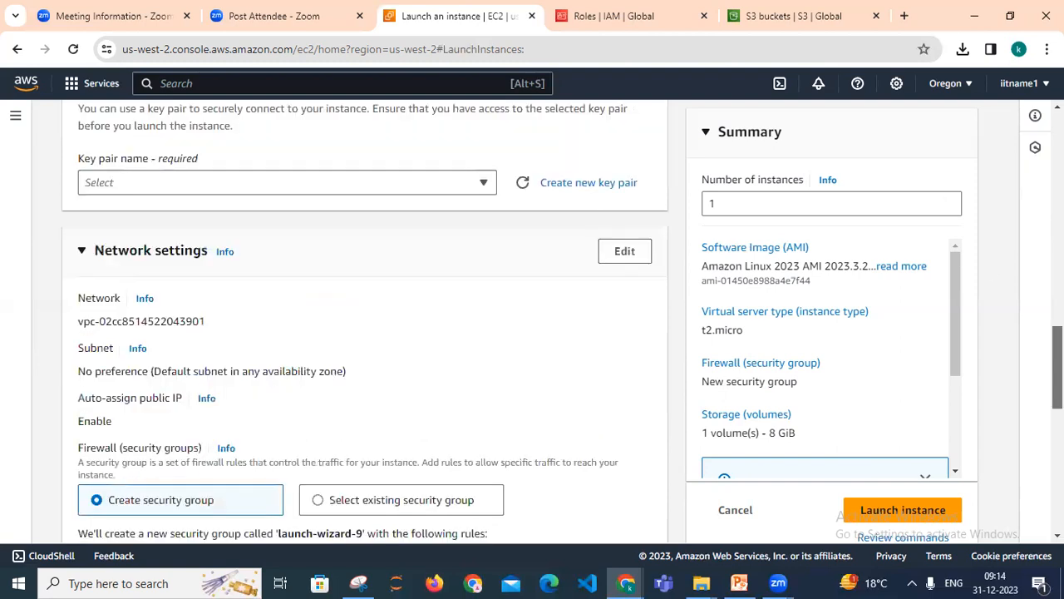
pyautogui.click(482, 185)
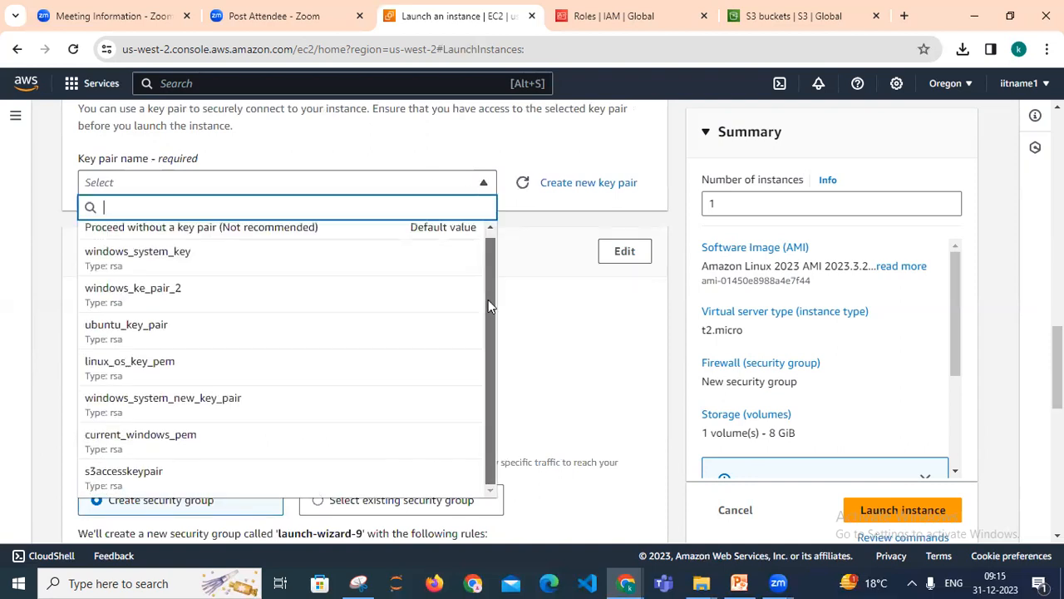
pyautogui.click(119, 482)
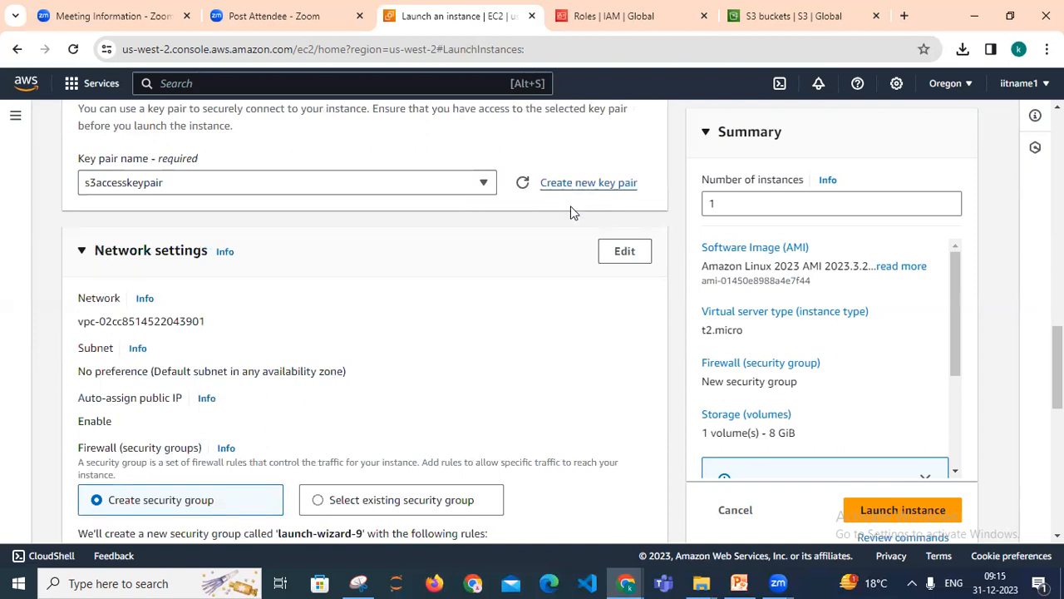
pyautogui.click(574, 183)
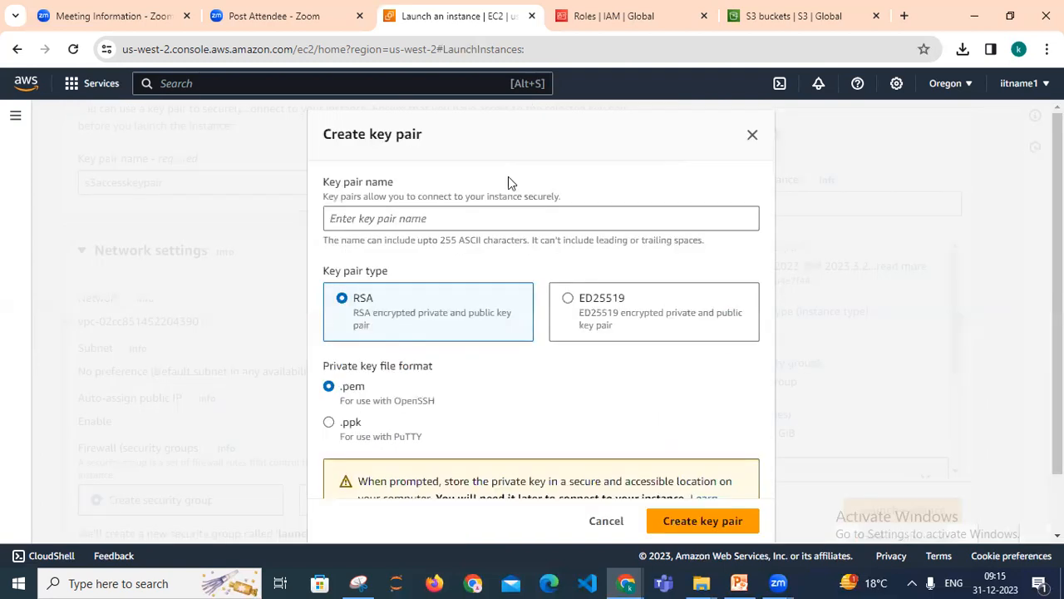
pyautogui.click(751, 135)
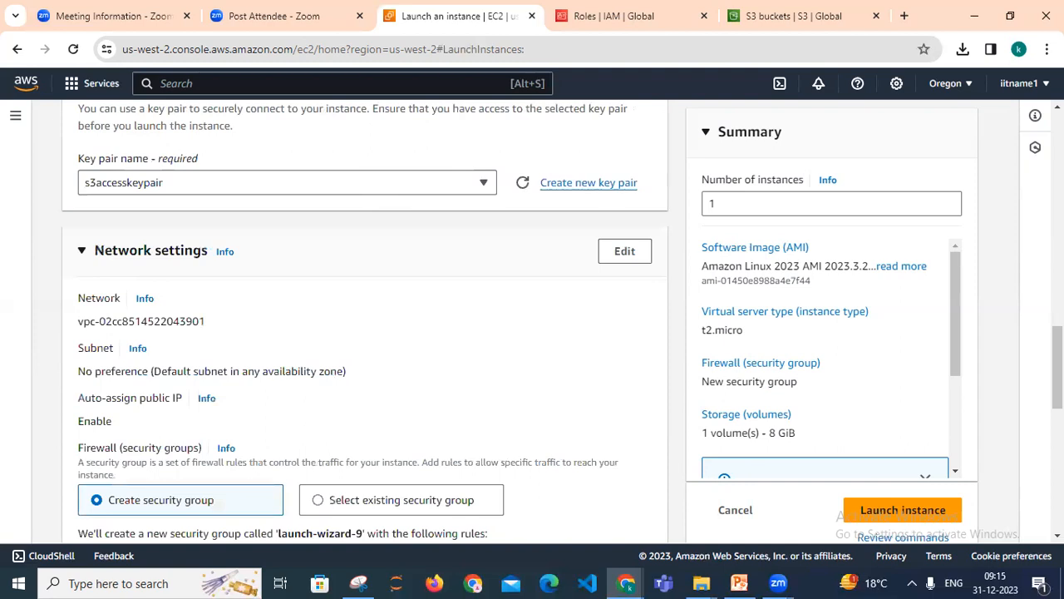
pyautogui.scroll(2, 364, 325)
pyautogui.scroll(-3, 365, 324)
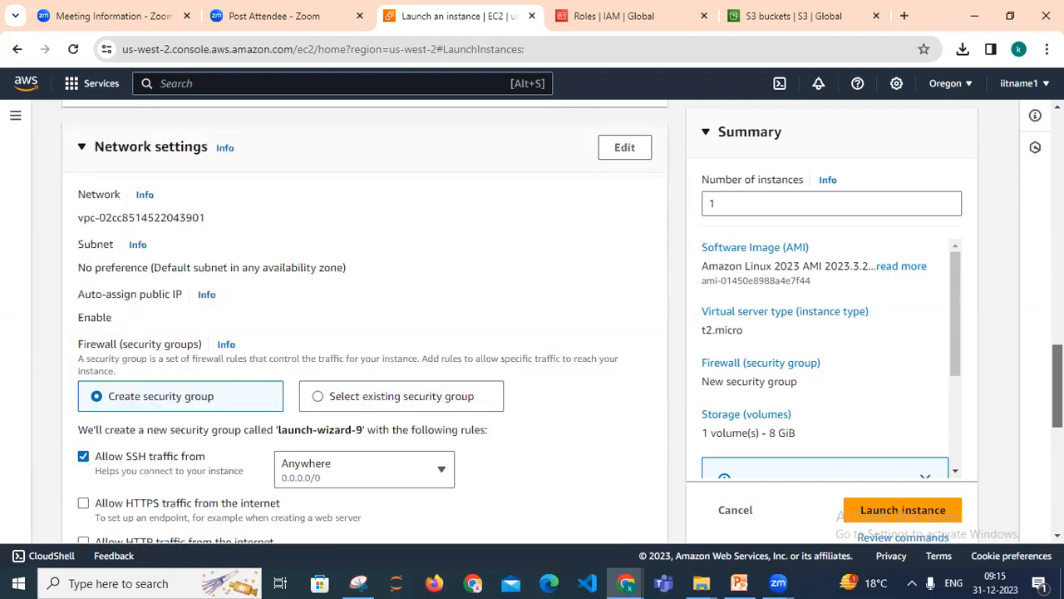
# - Edit the instance's network settings to use web-vpc as its VPC, and view the subnets available in it
pyautogui.scroll(-1, 364, 324)
pyautogui.scroll(1, 364, 324)
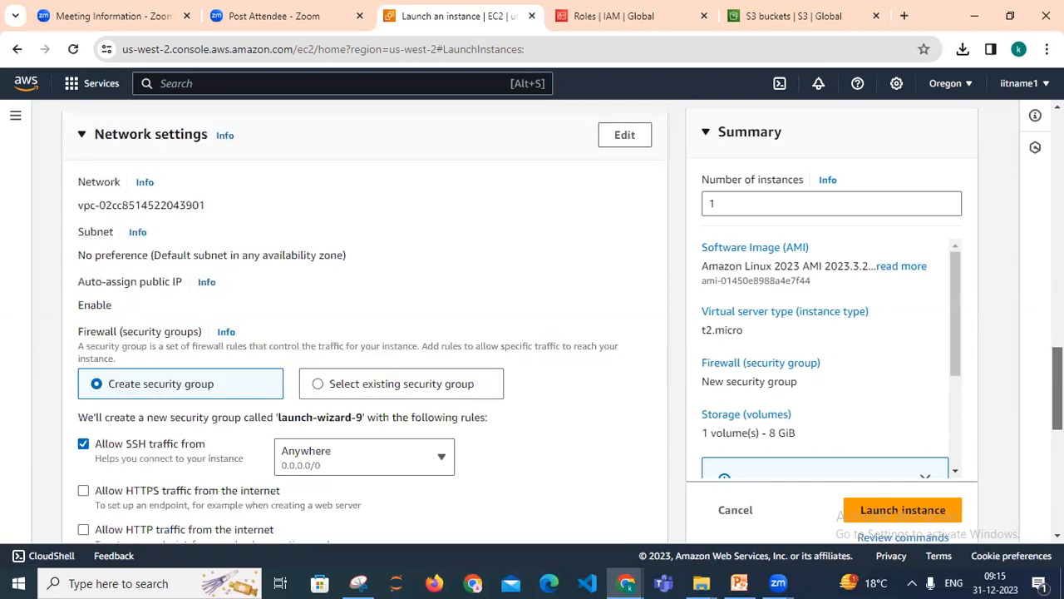
pyautogui.scroll(1, 541, 240)
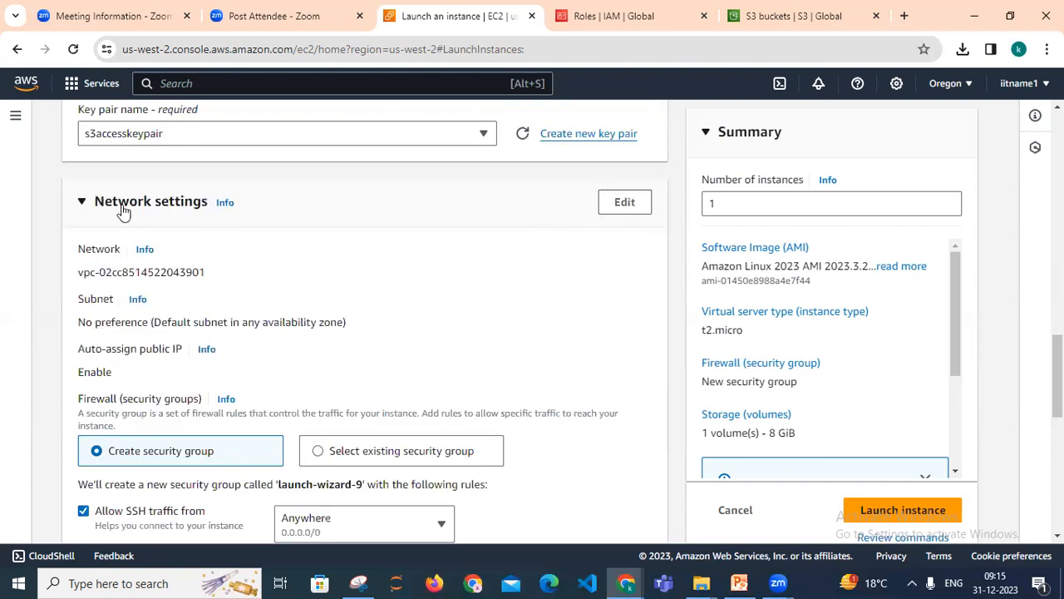
pyautogui.click(625, 210)
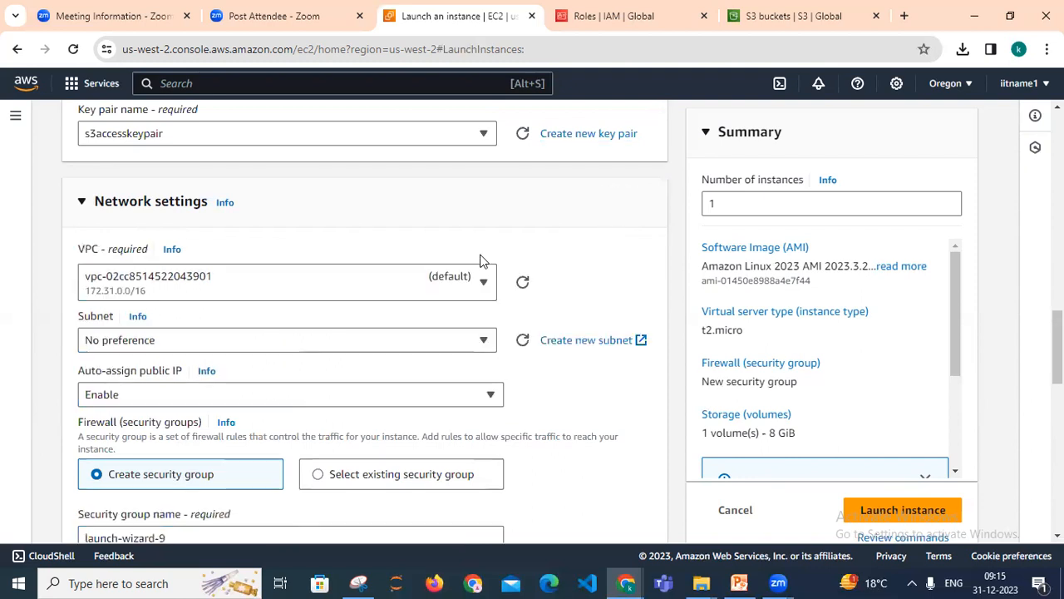
pyautogui.click(254, 297)
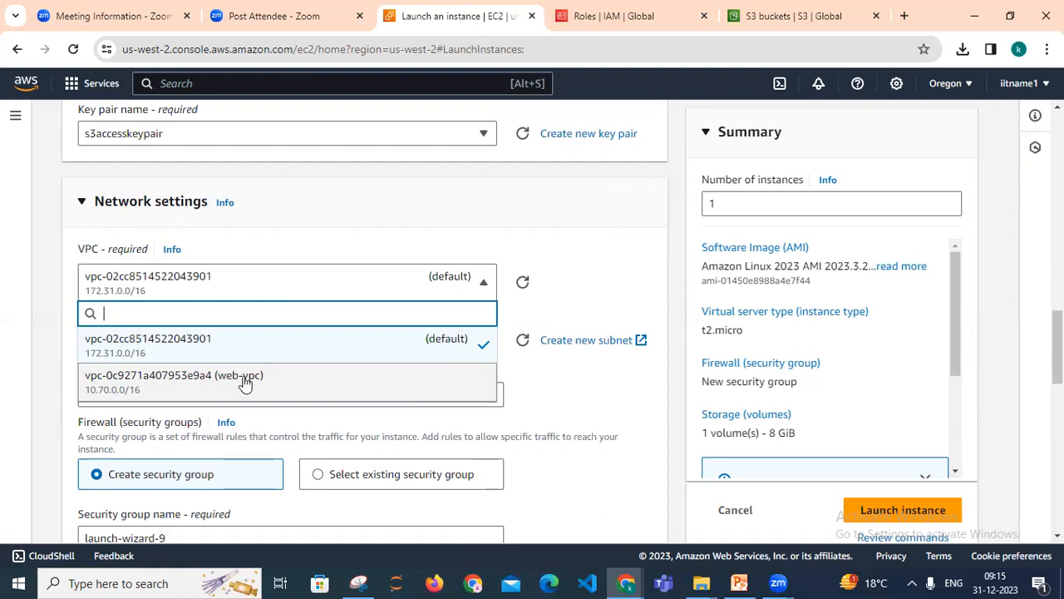
pyautogui.click(243, 380)
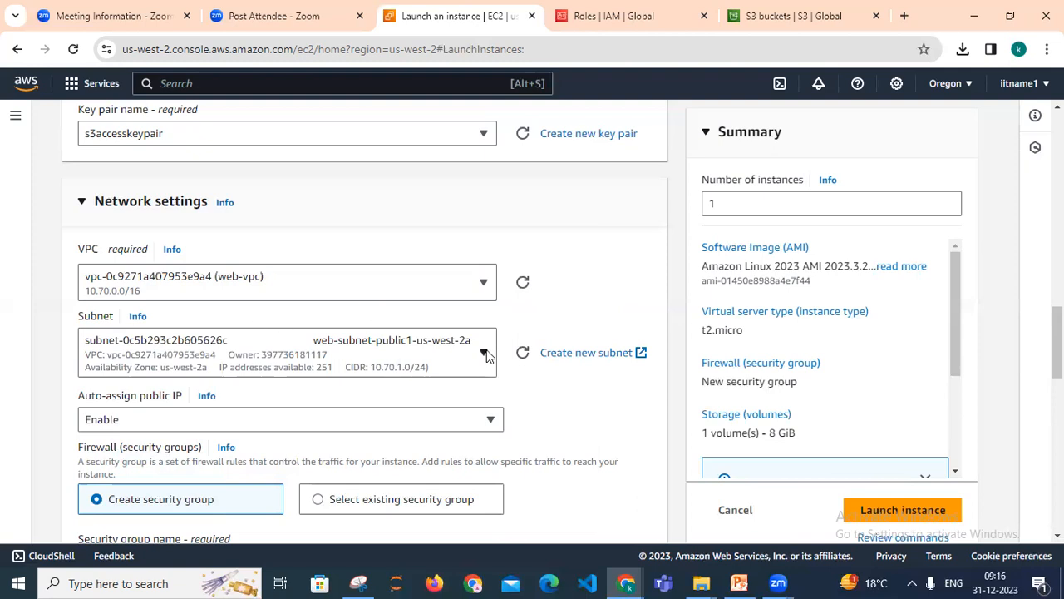
pyautogui.scroll(-1, 760, 316)
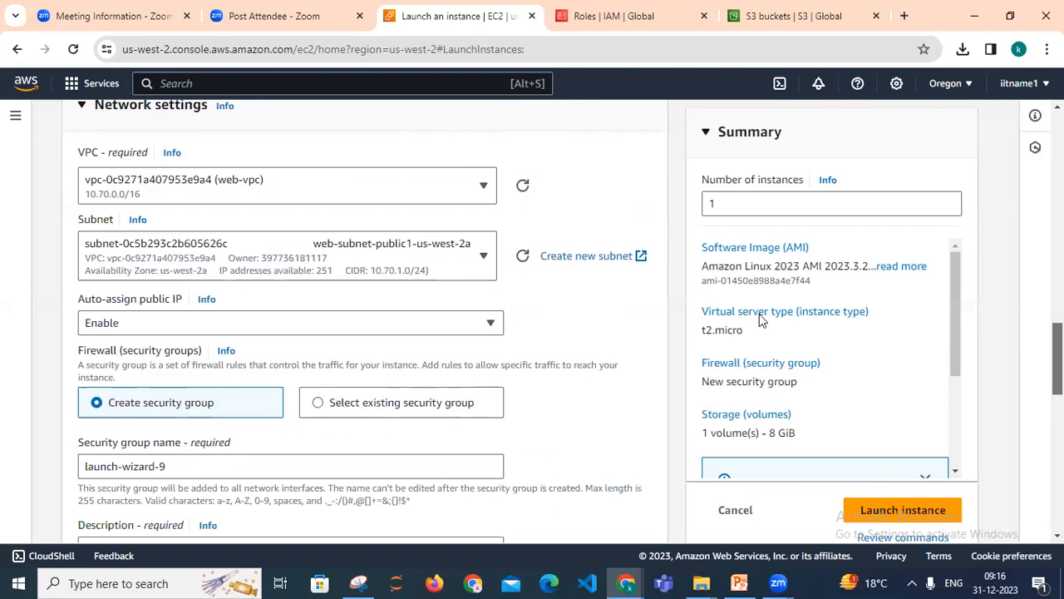
pyautogui.click(474, 260)
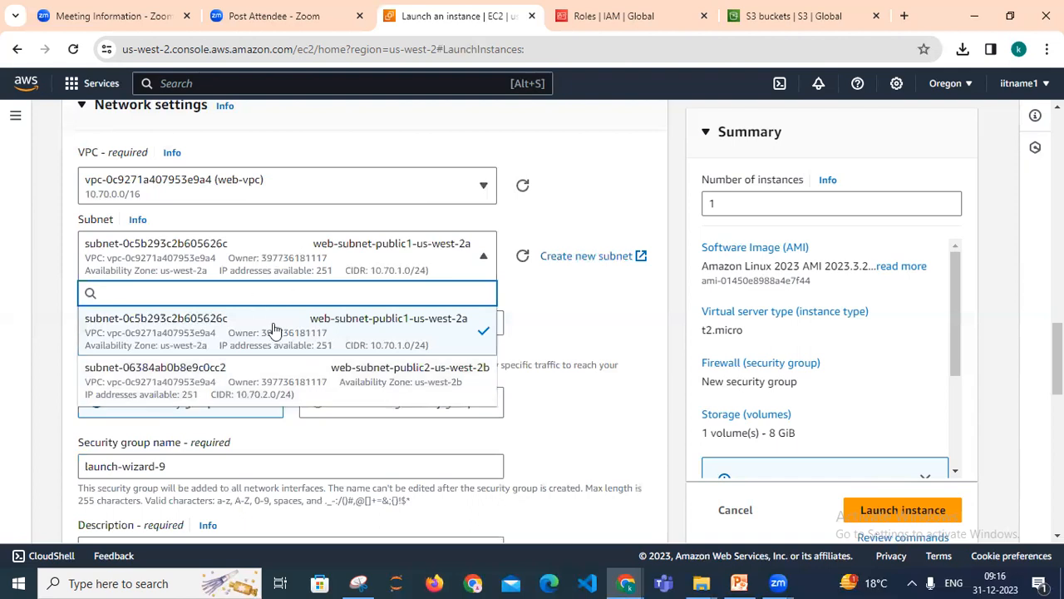
pyautogui.click(474, 207)
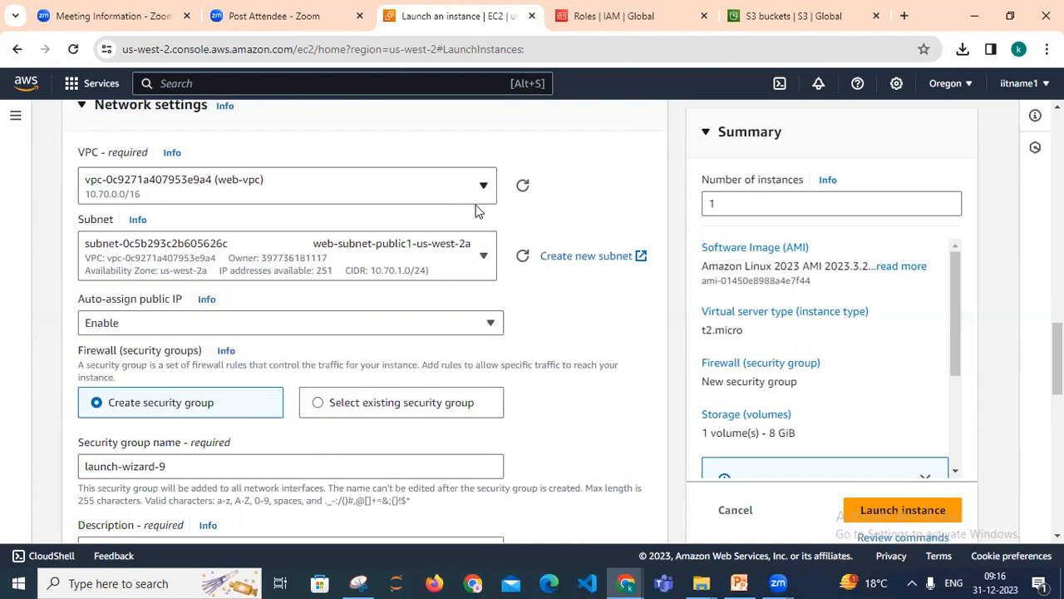
# - Switch the network to the default VPC to check its subnet options, and set the VPC back to web-vpc
pyautogui.click(449, 199)
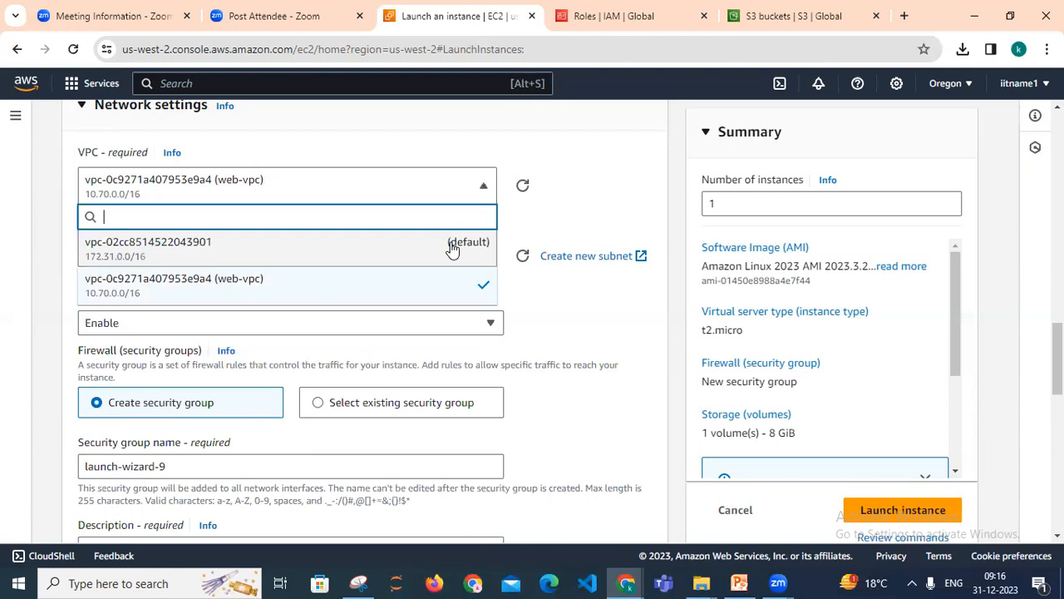
pyautogui.click(424, 249)
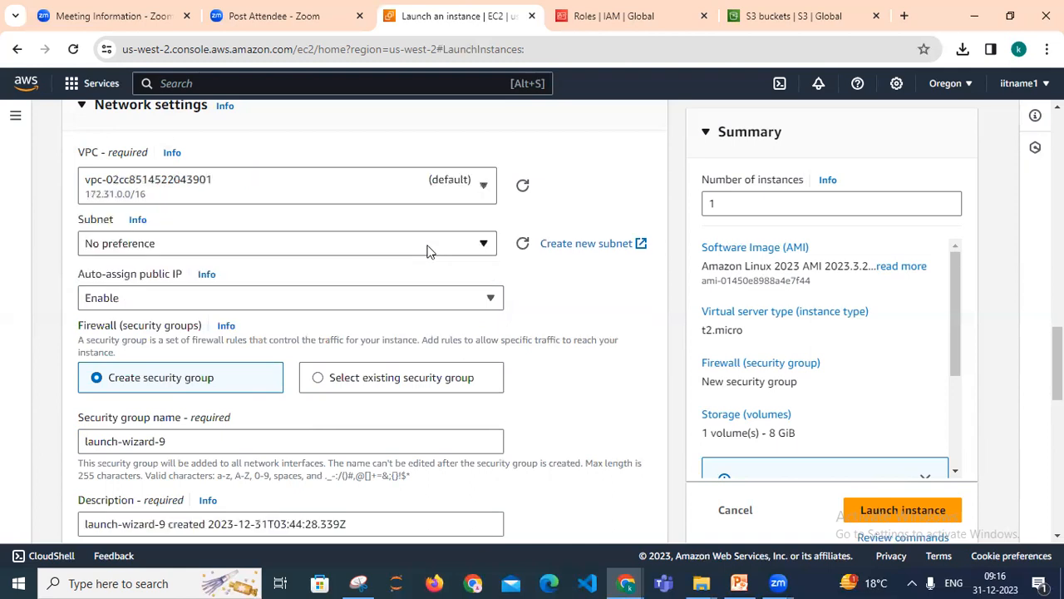
pyautogui.click(482, 243)
pyautogui.click(554, 313)
pyautogui.click(481, 199)
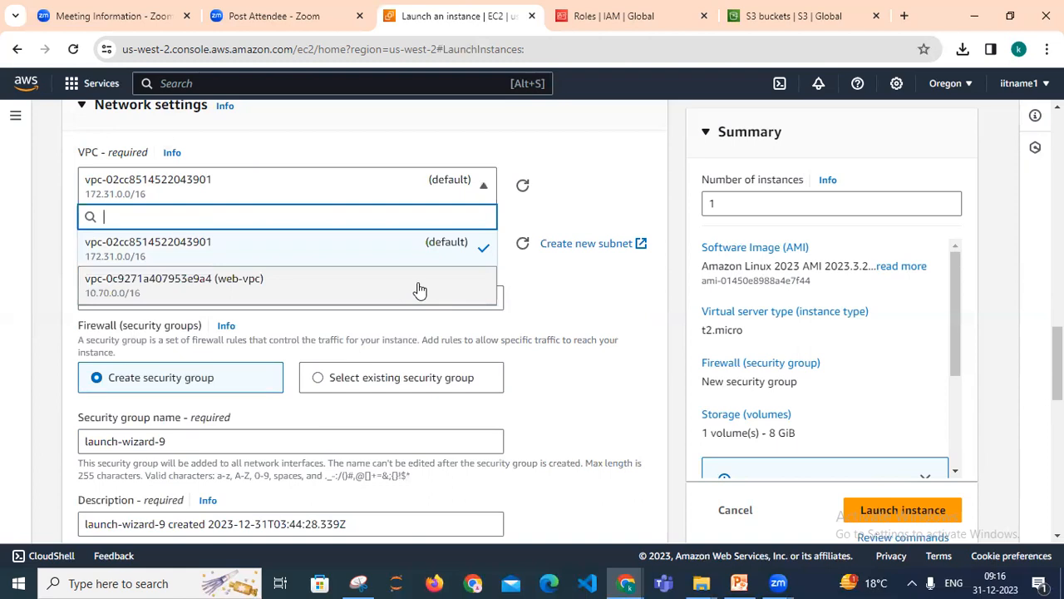
pyautogui.click(420, 288)
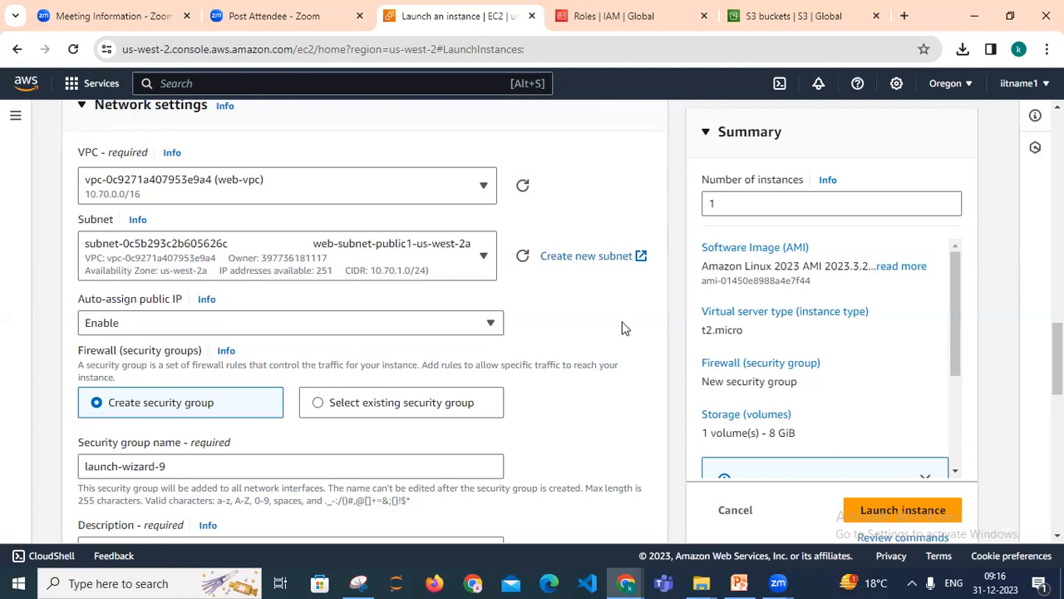
# - Set the firewall to use an existing security group and view the common security groups offered
pyautogui.scroll(-1, 366, 324)
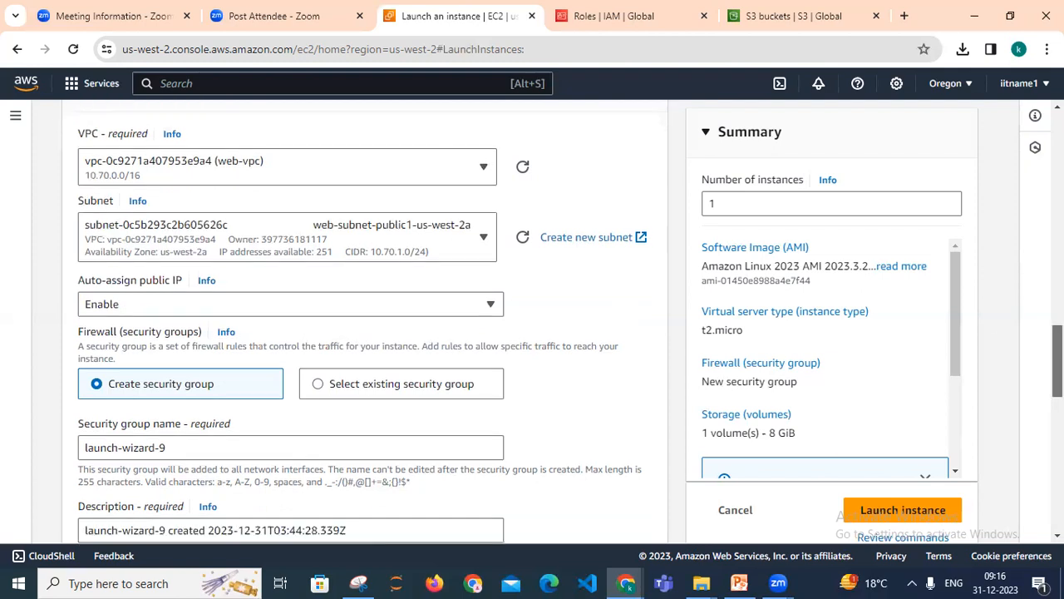
pyautogui.scroll(-3, 366, 325)
pyautogui.scroll(-1, 542, 257)
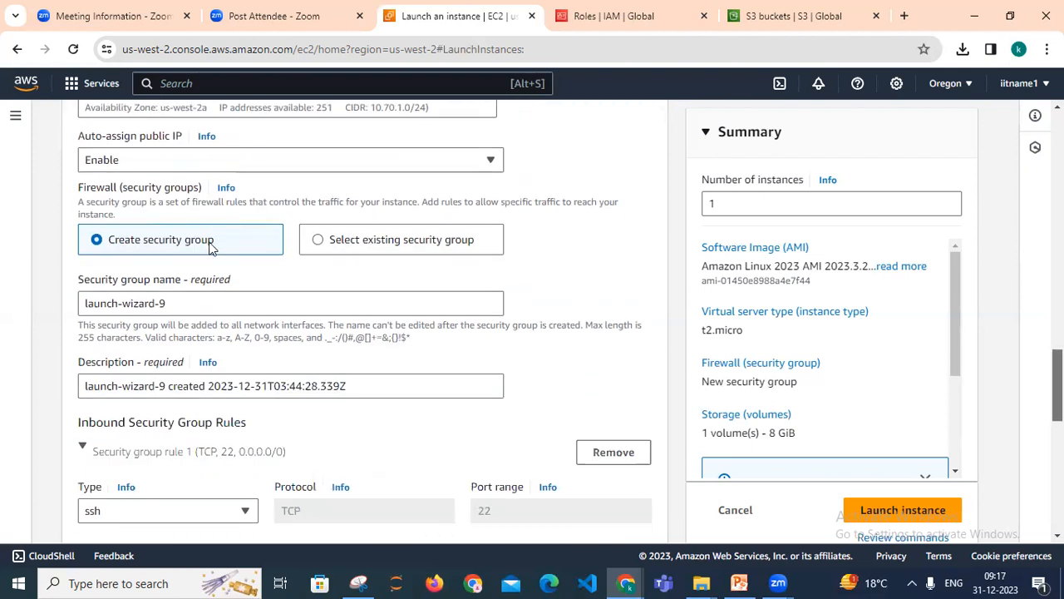
pyautogui.click(321, 242)
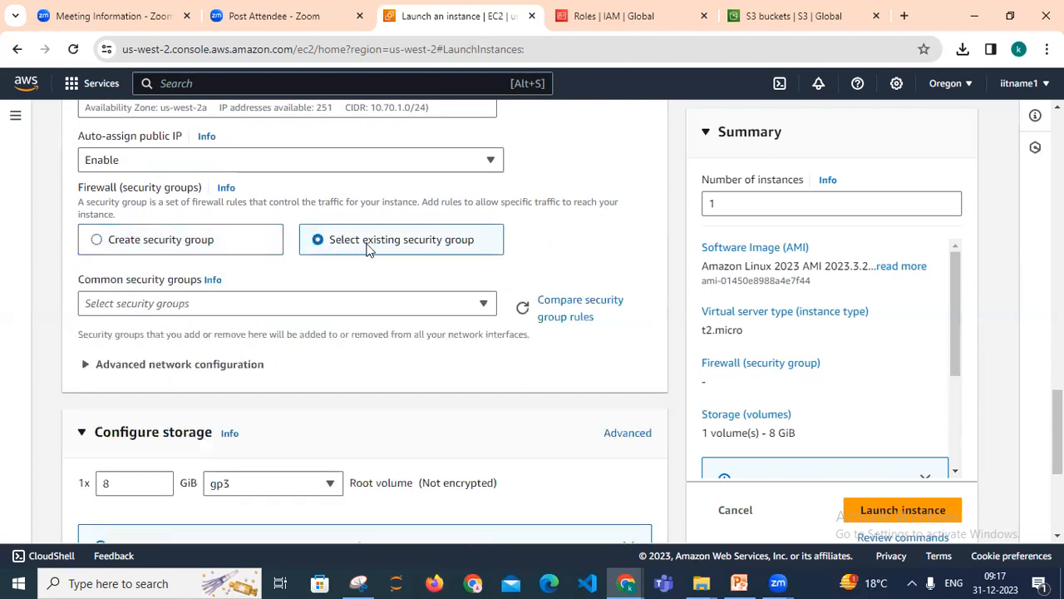
pyautogui.click(398, 303)
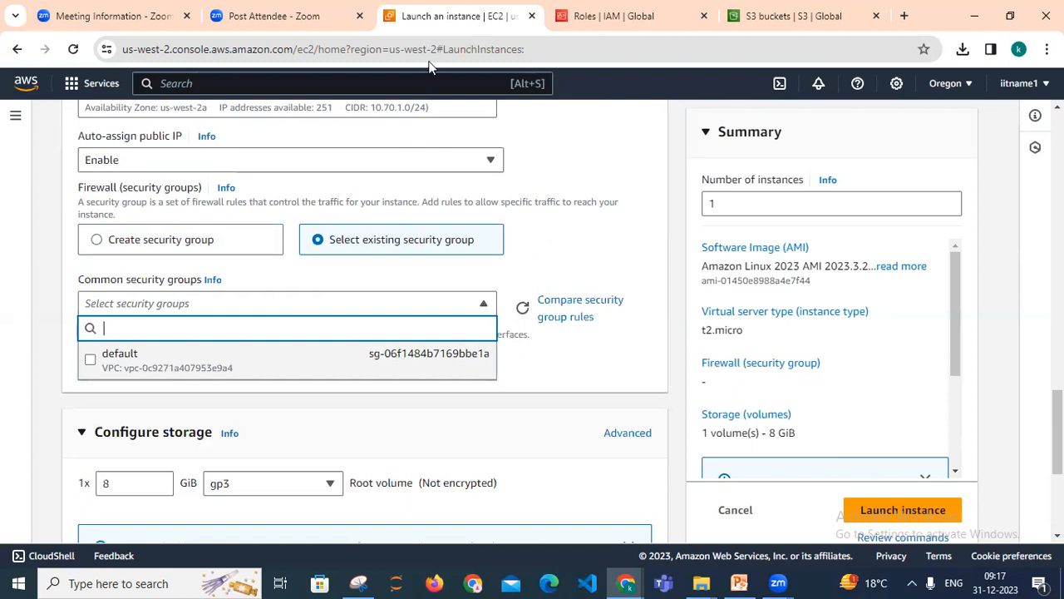
# - Reload the open IAM Roles page, and back in the launch form choose the default security group for the instance
pyautogui.click(635, 16)
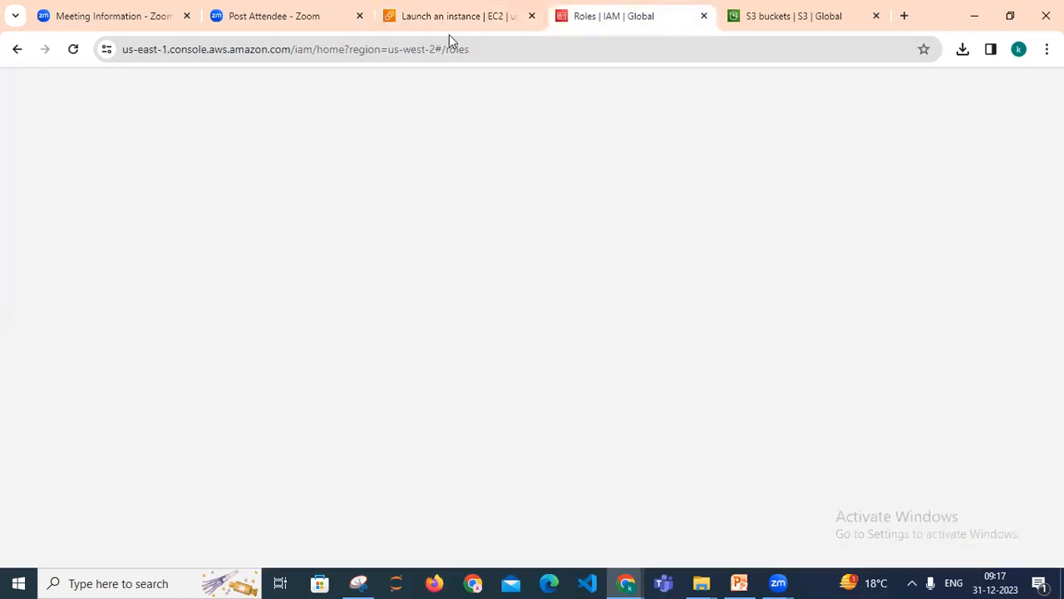
pyautogui.click(493, 57)
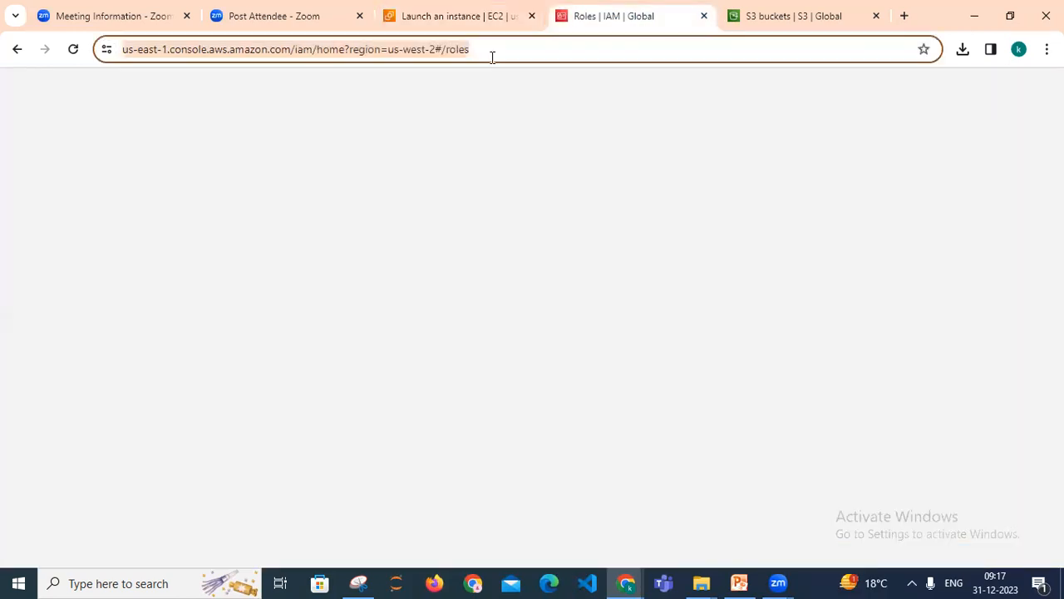
pyautogui.press('Return')
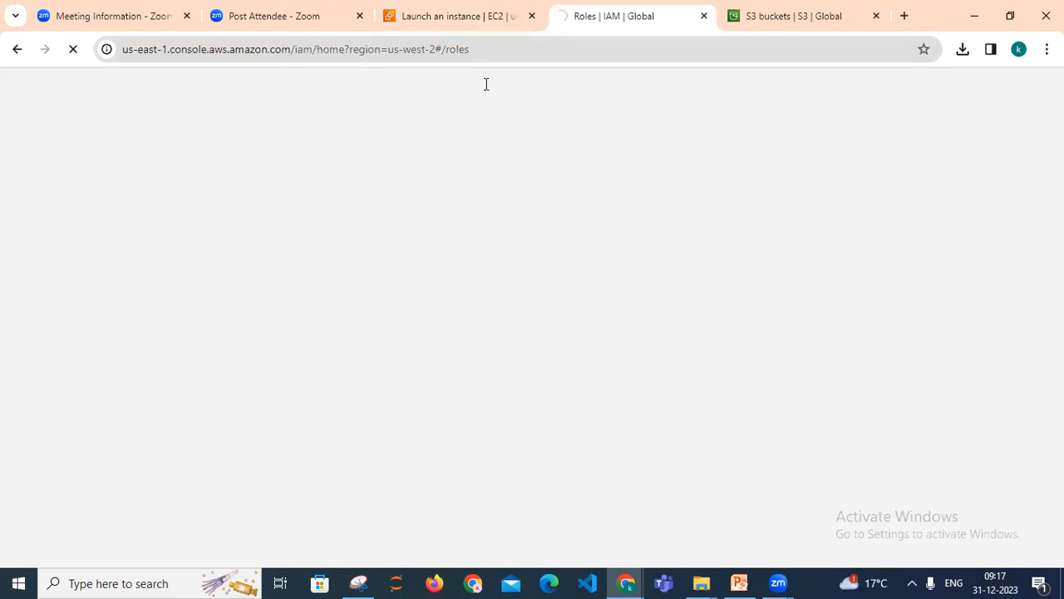
pyautogui.hotkey('ctrl', 'shift', 'Tab')
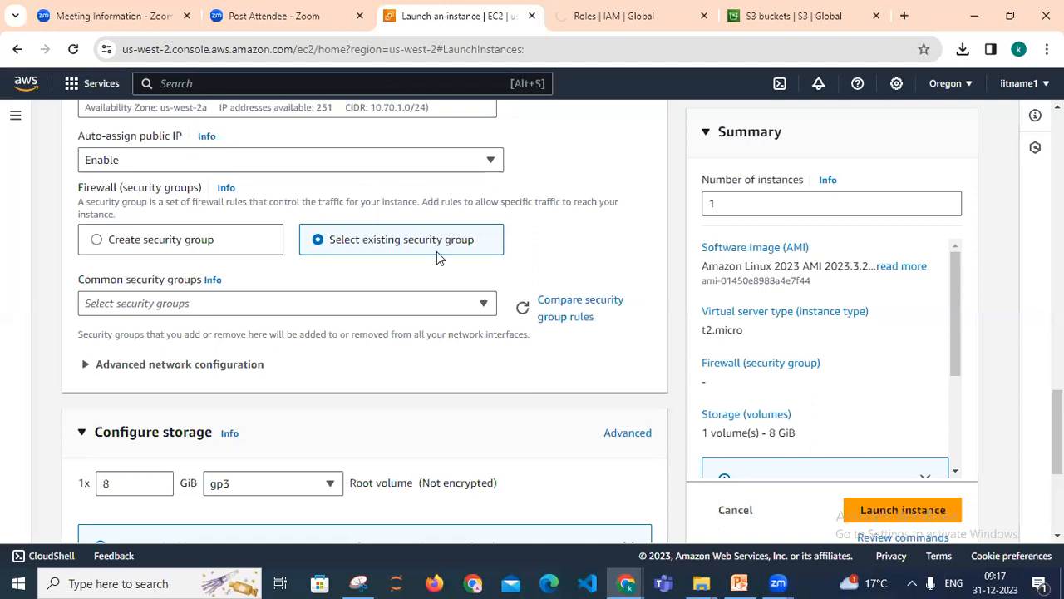
pyautogui.click(121, 306)
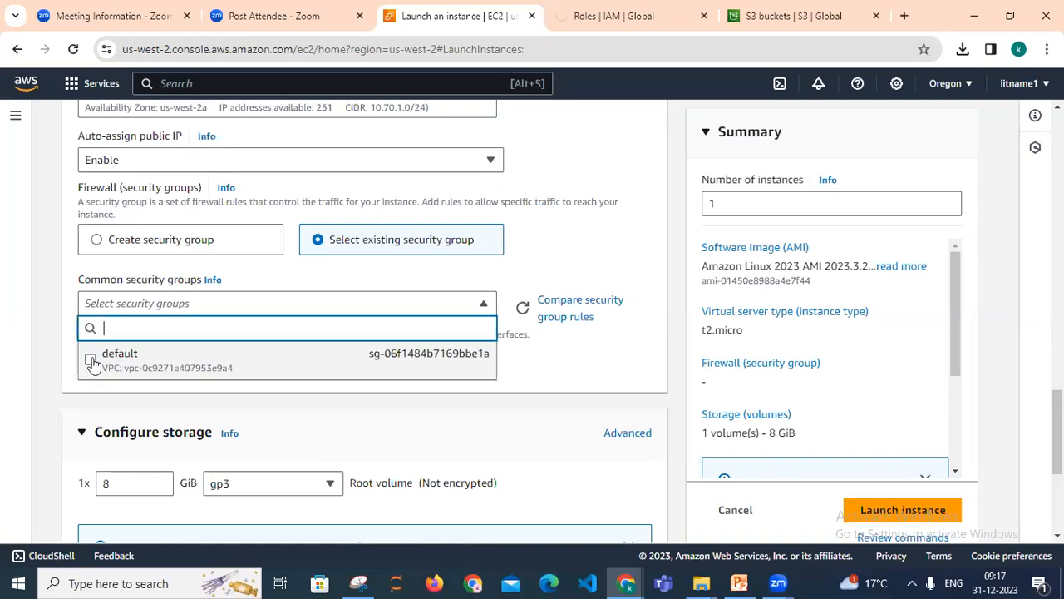
pyautogui.click(91, 360)
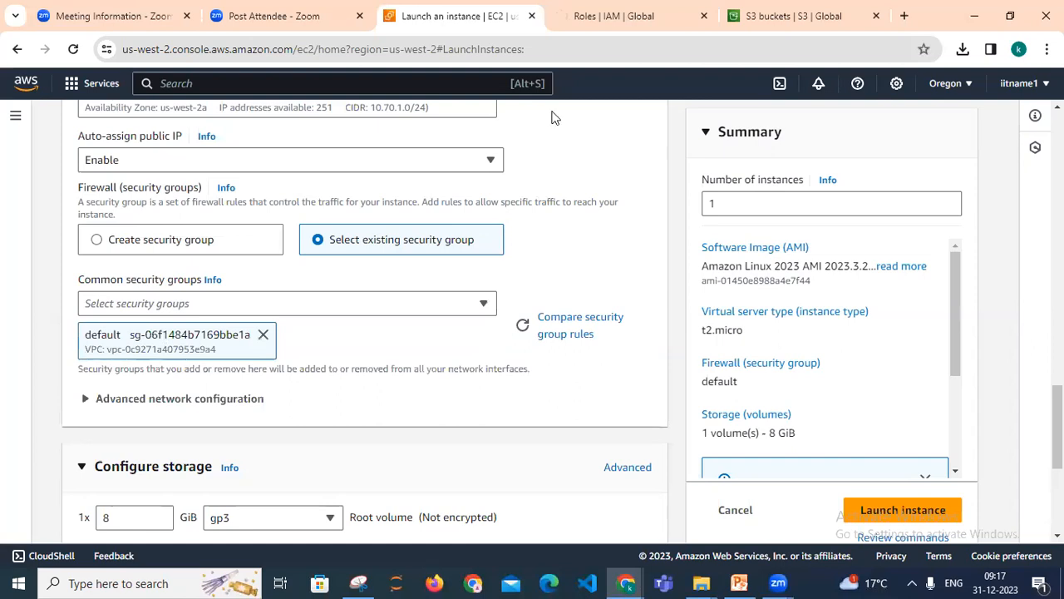
# - From the IAM Roles page, search for the VPC service and go to its security groups list
pyautogui.click(611, 16)
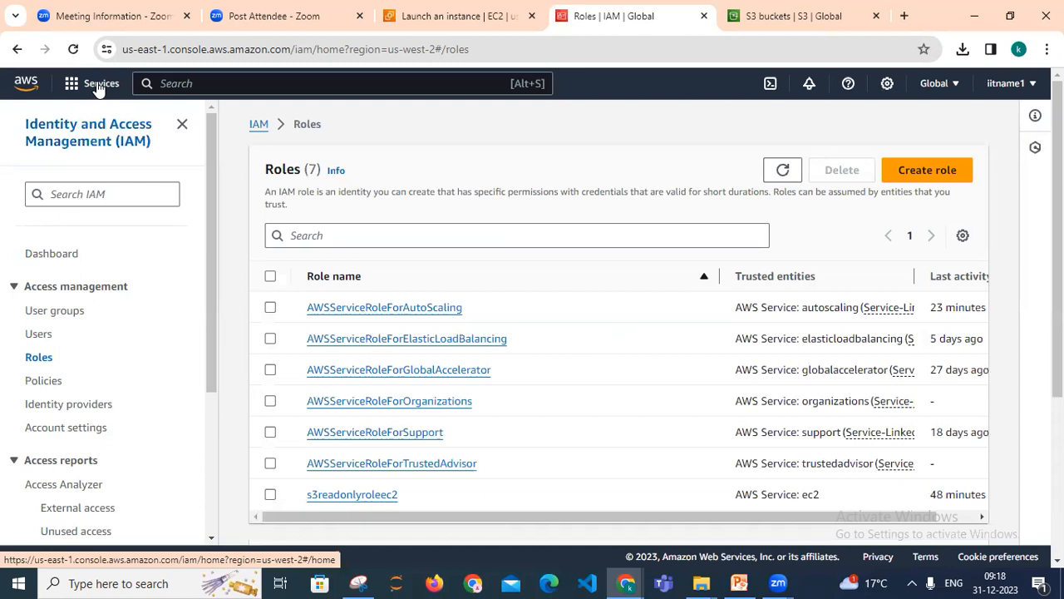
pyautogui.click(208, 83)
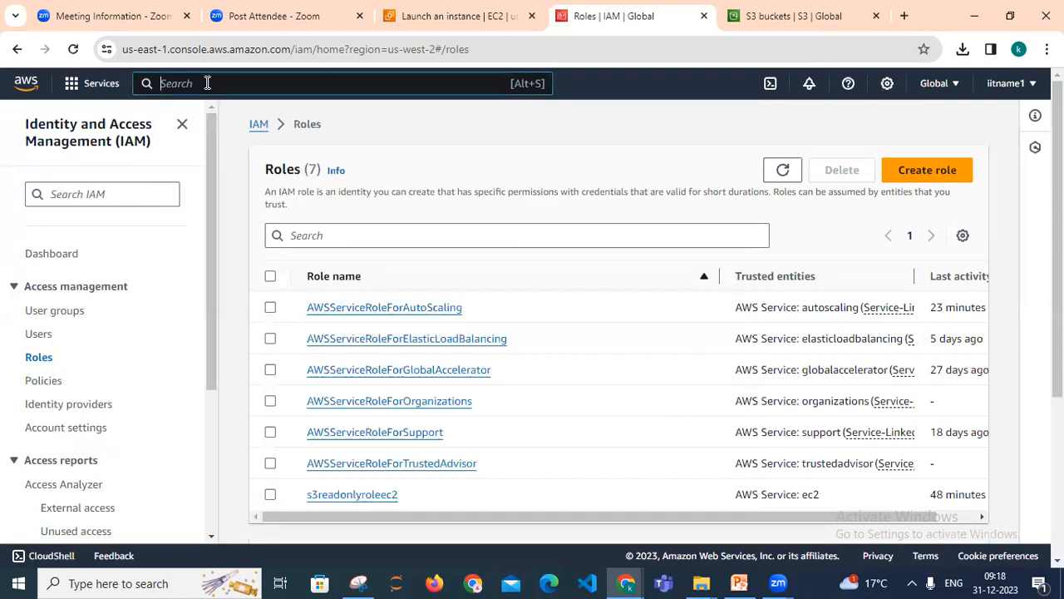
pyautogui.write('vpc')
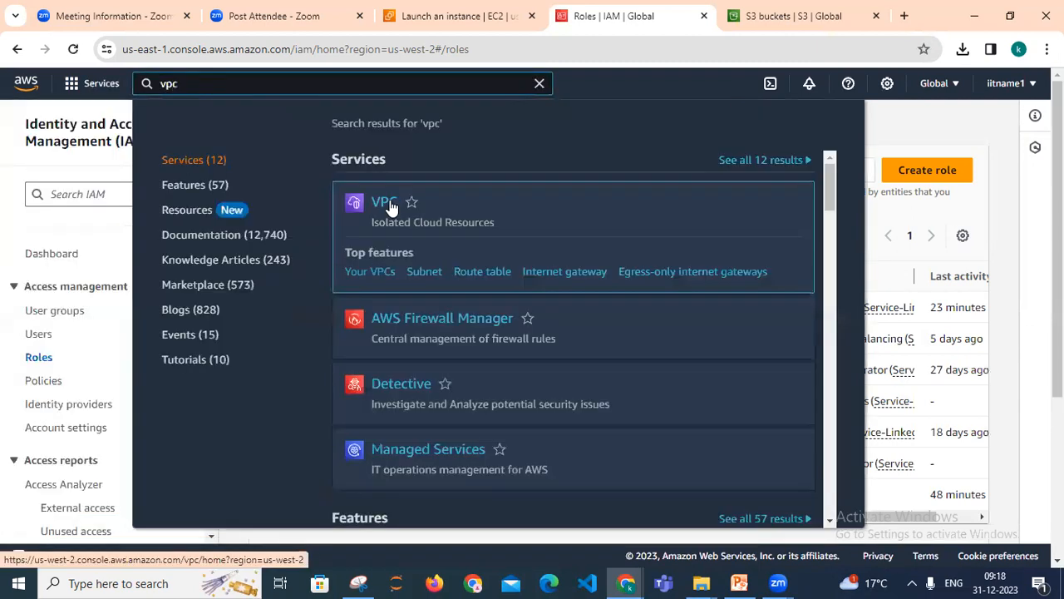
pyautogui.click(384, 202)
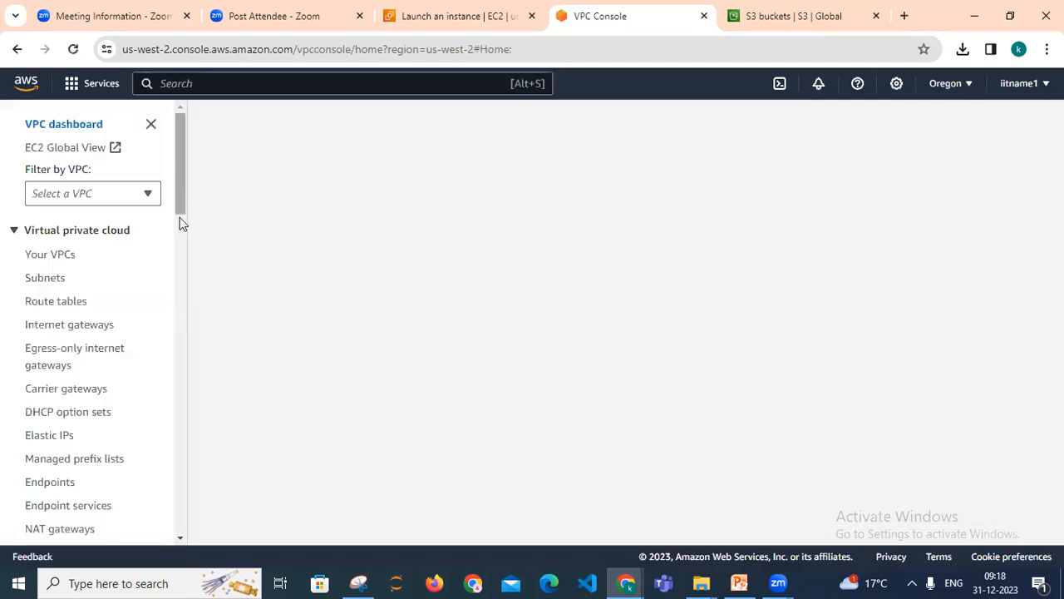
pyautogui.scroll(-3, 185, 241)
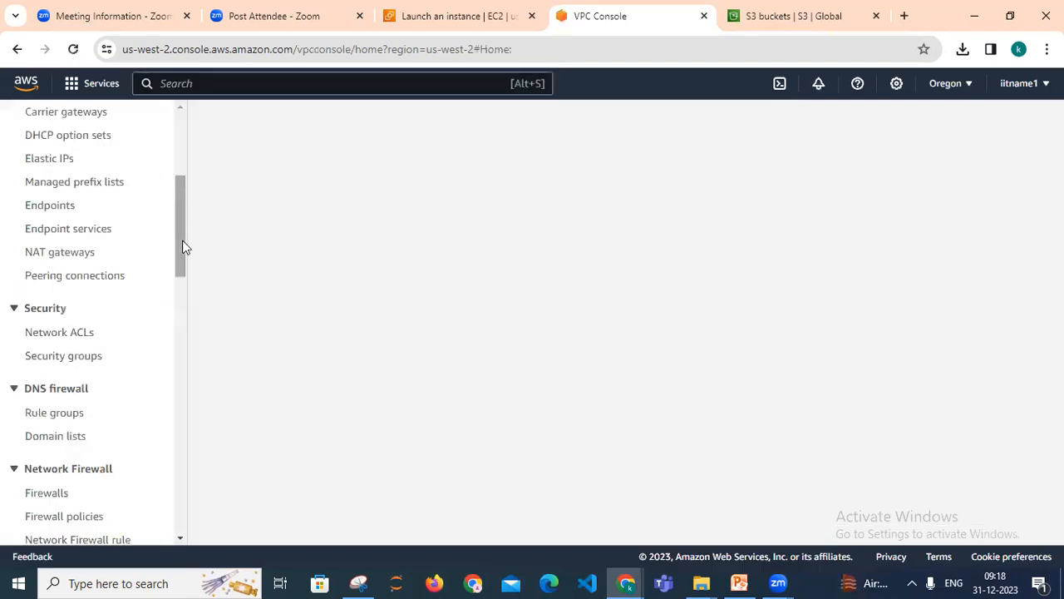
pyautogui.click(87, 355)
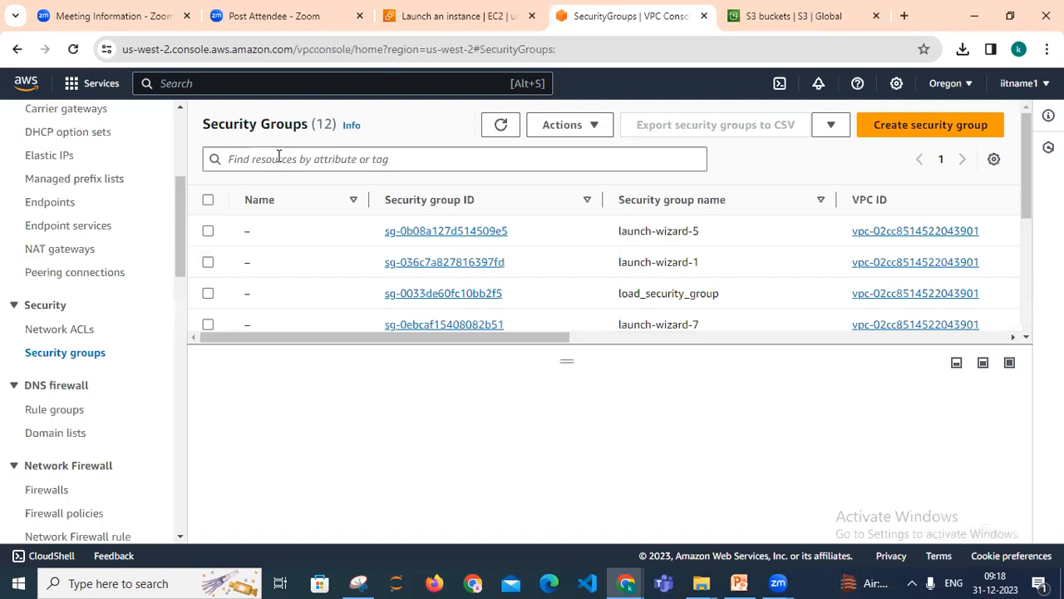
# - Filter the security groups by VPC ID vpc-0c9271a407953e9a4
pyautogui.click(280, 158)
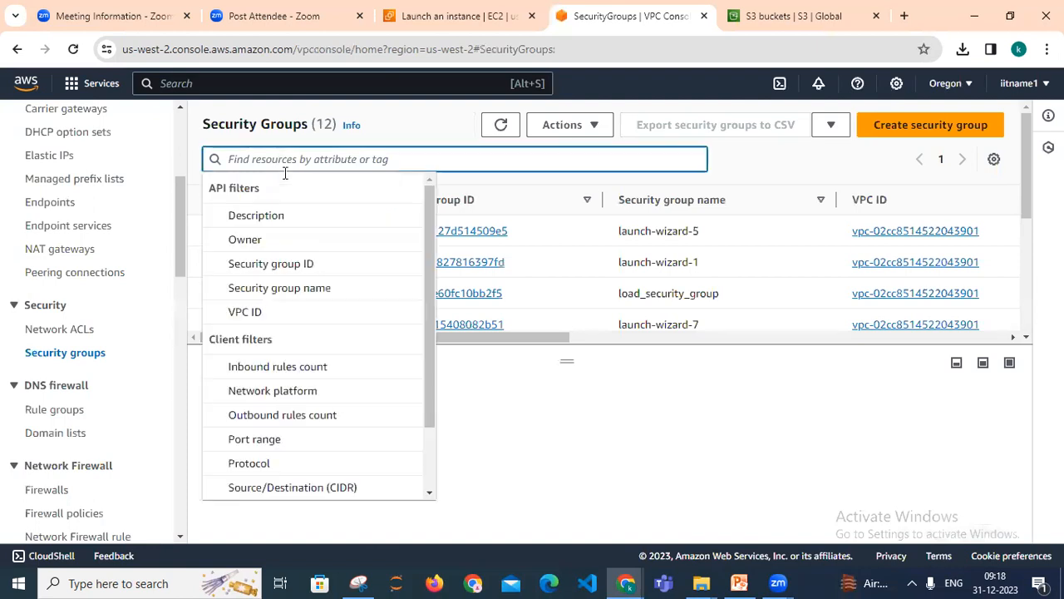
pyautogui.click(301, 312)
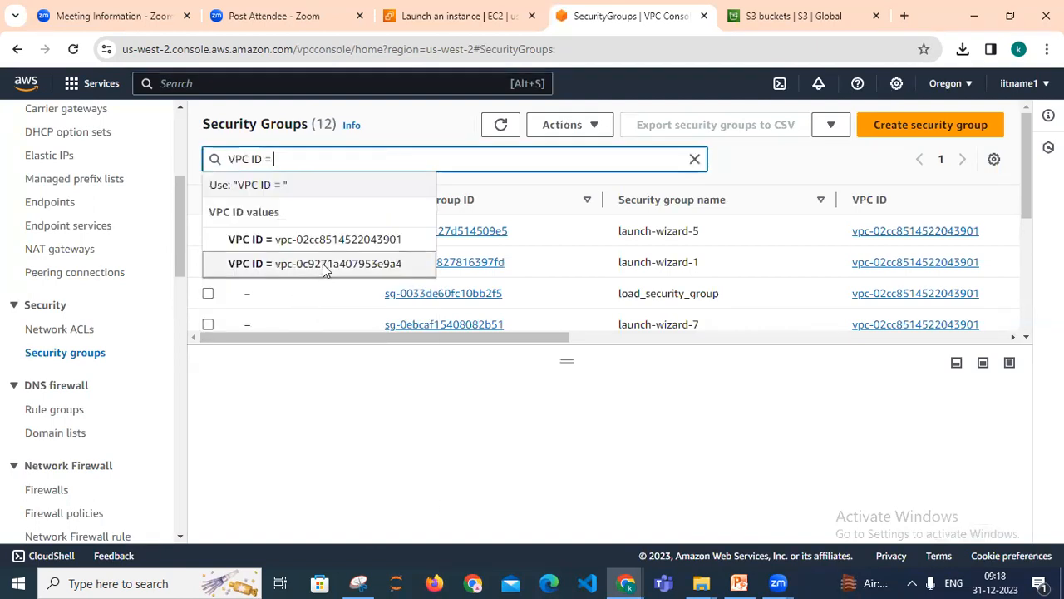
pyautogui.click(324, 264)
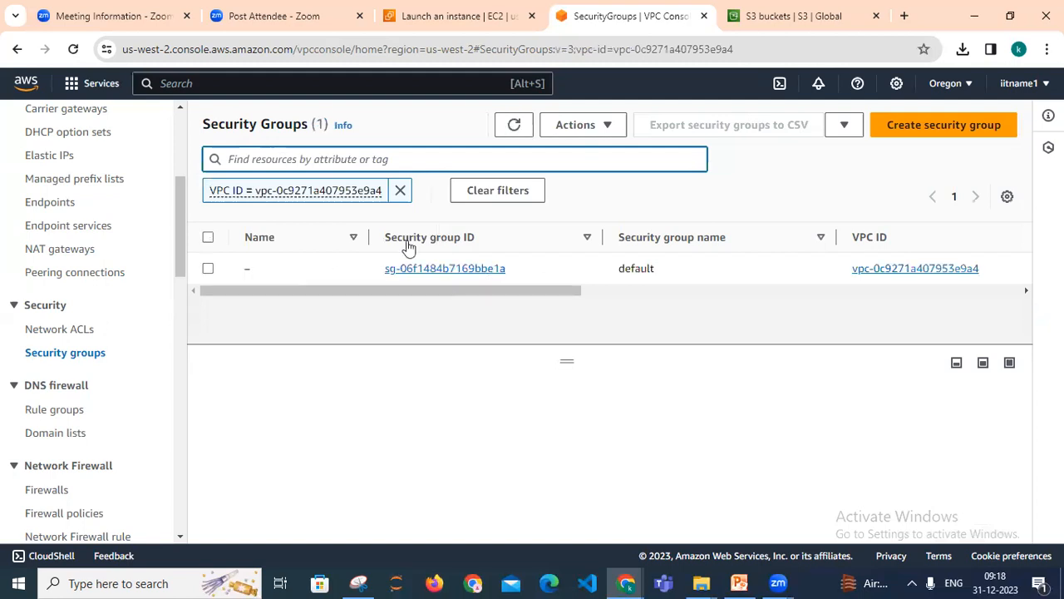
# - Name the web VPC's default security group default-security-group-name and save it
pyautogui.click(208, 269)
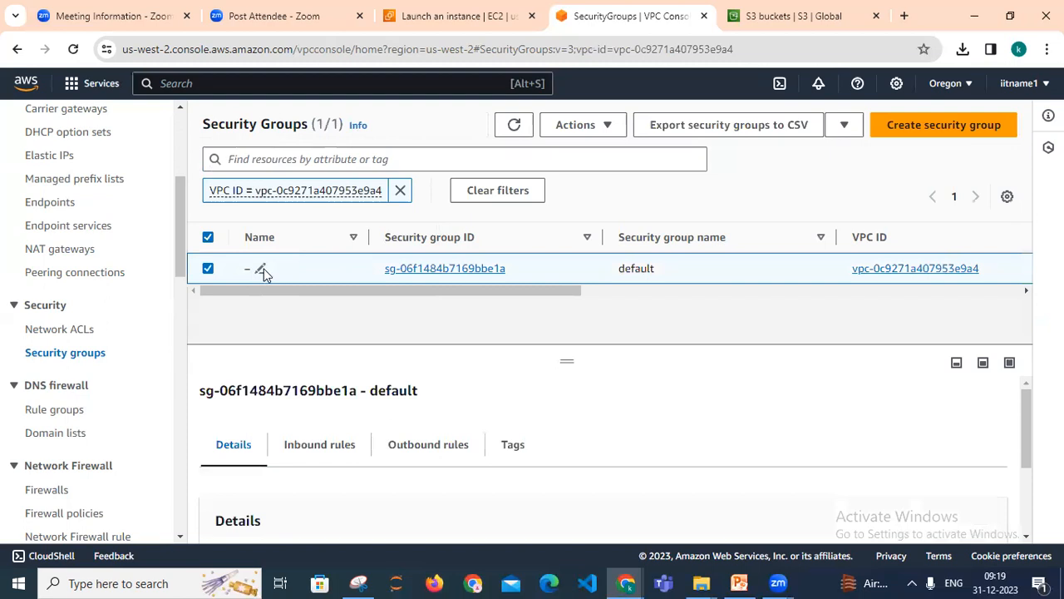
pyautogui.click(261, 269)
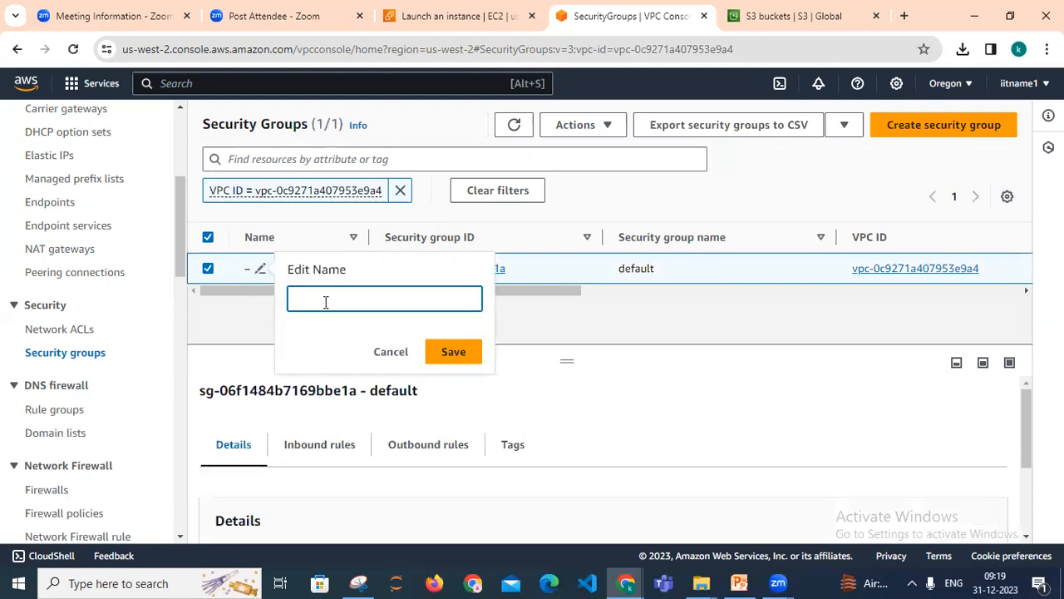
pyautogui.write('c')
pyautogui.press('BackSpace')
pyautogui.write('default-security-group-name')
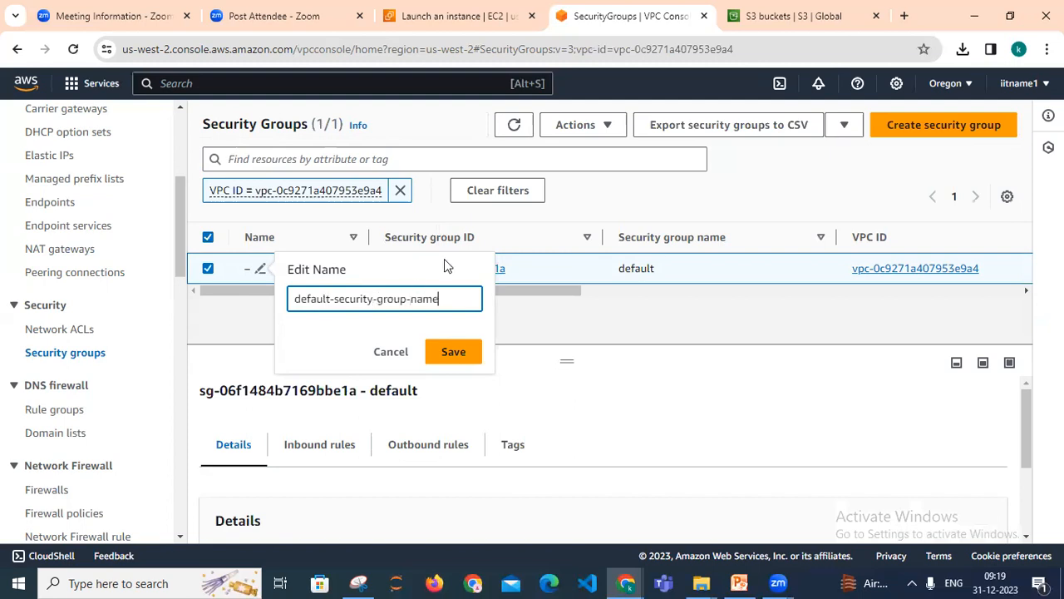
pyautogui.click(455, 354)
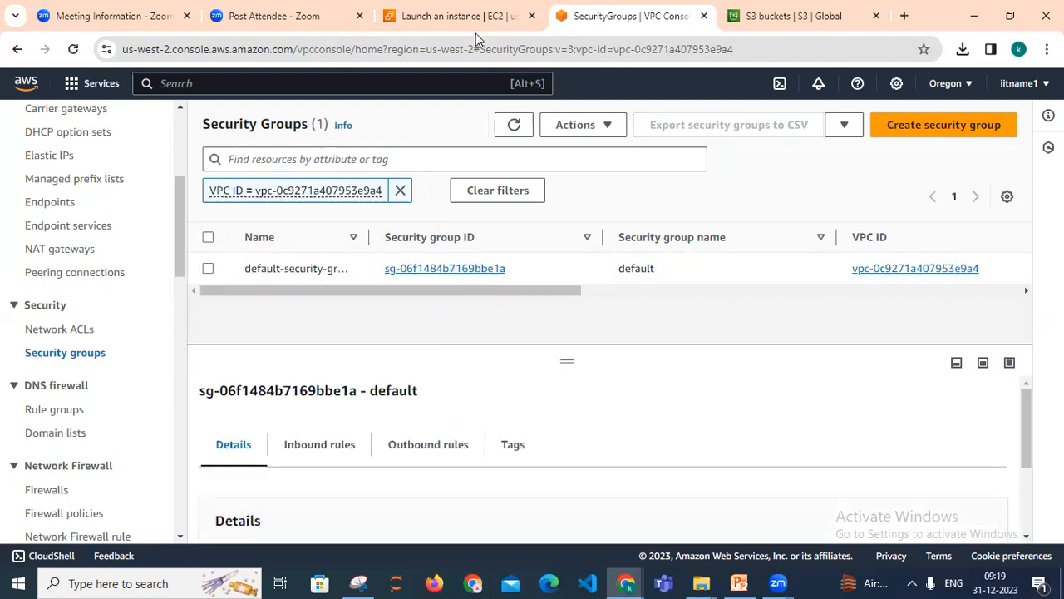
# - In the launch form, remove the default security group, refresh the group list and reselect default, and compare it with the VPC security groups list
pyautogui.click(461, 15)
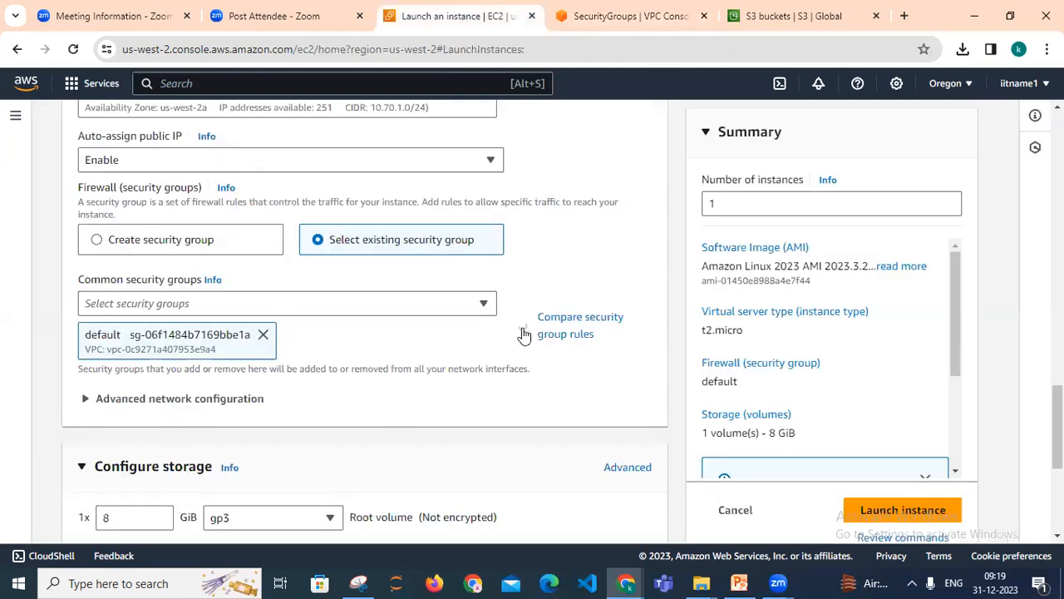
pyautogui.click(262, 334)
pyautogui.click(266, 304)
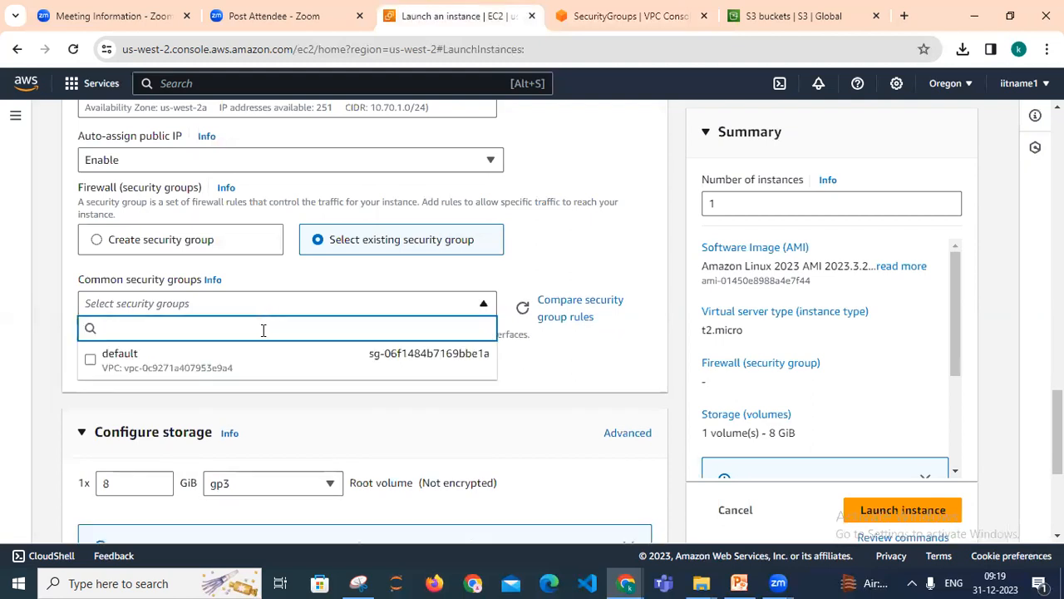
pyautogui.click(527, 309)
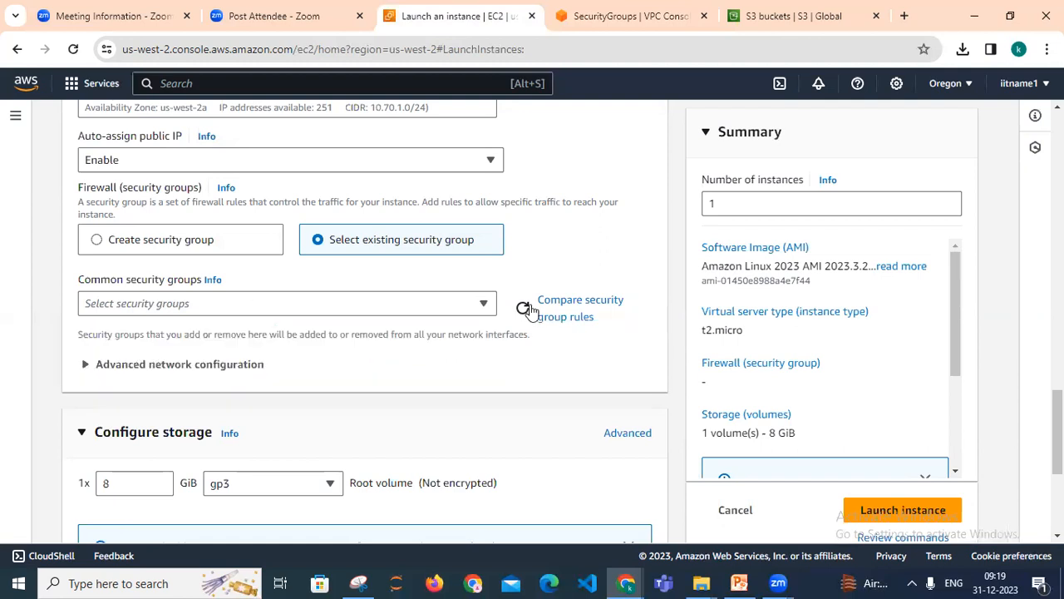
pyautogui.click(279, 306)
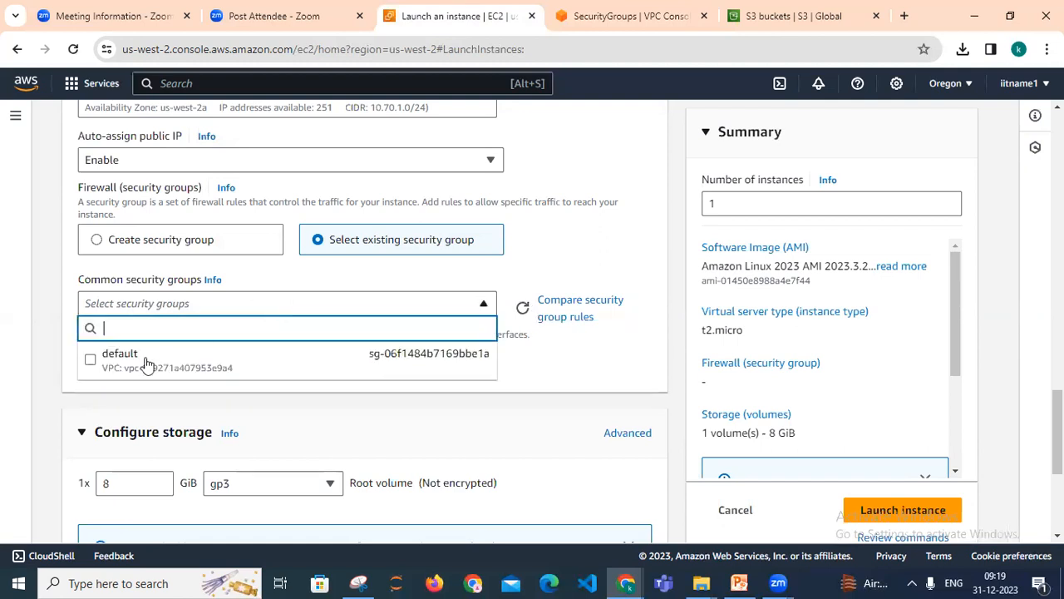
pyautogui.click(120, 356)
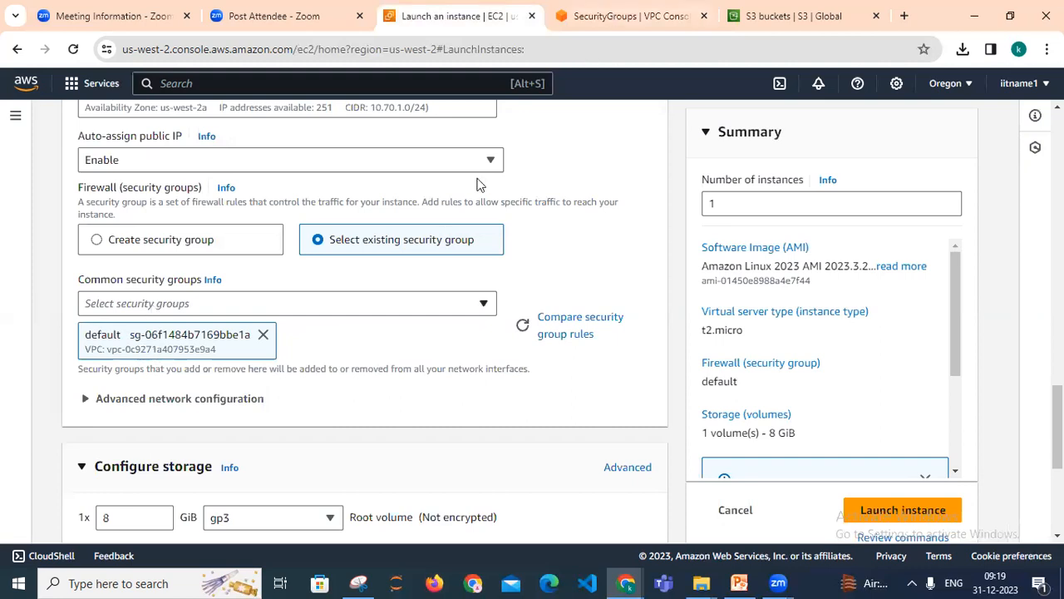
pyautogui.click(604, 23)
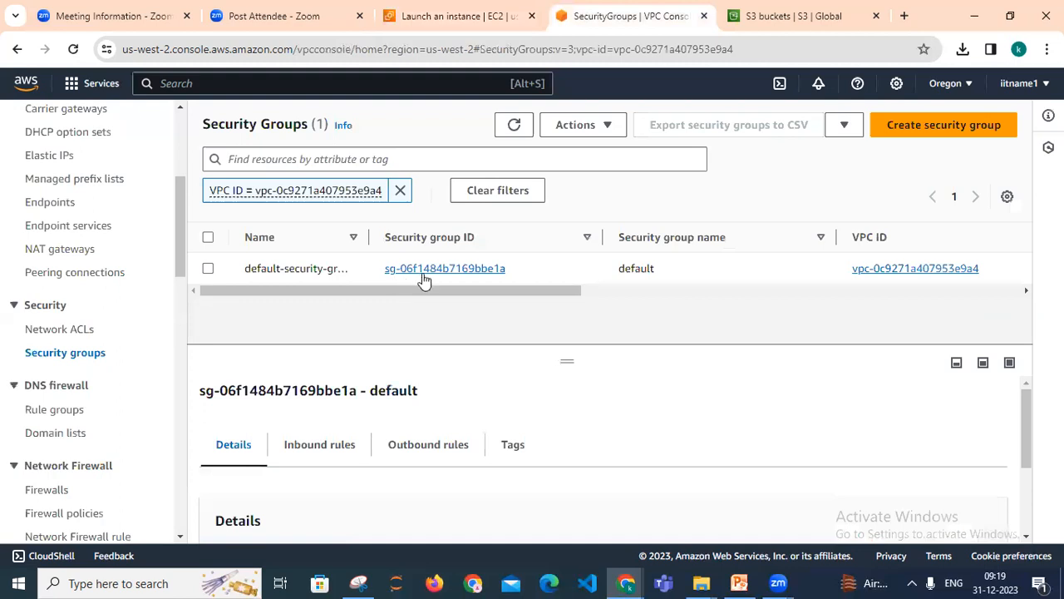
# - In the launch form's advanced details, begin the user data script with the lines #!/bin/bash and yum update -y
pyautogui.click(462, 22)
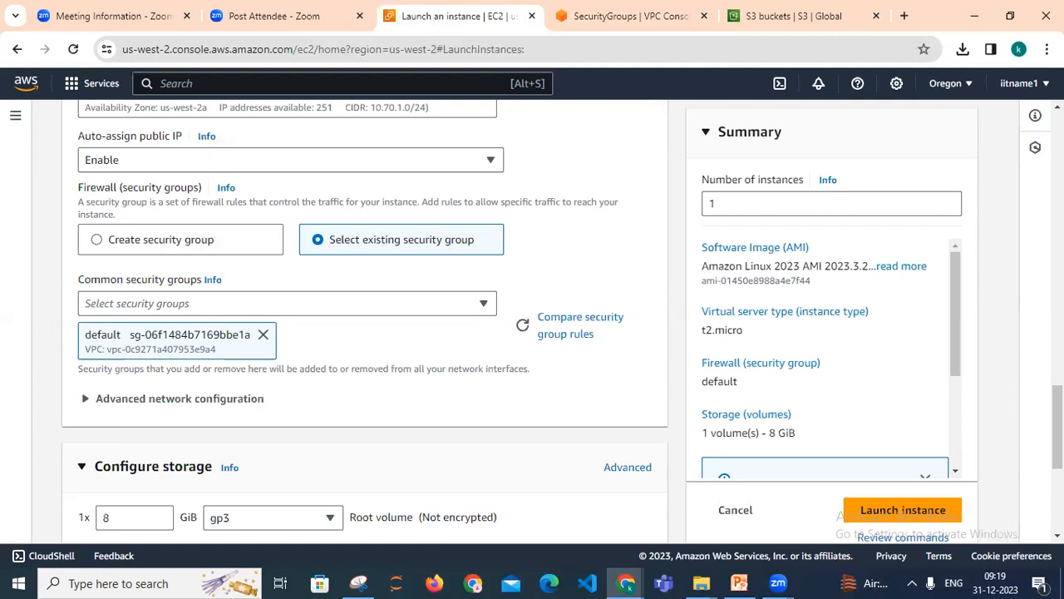
pyautogui.scroll(-3, 366, 324)
pyautogui.scroll(-1, 366, 324)
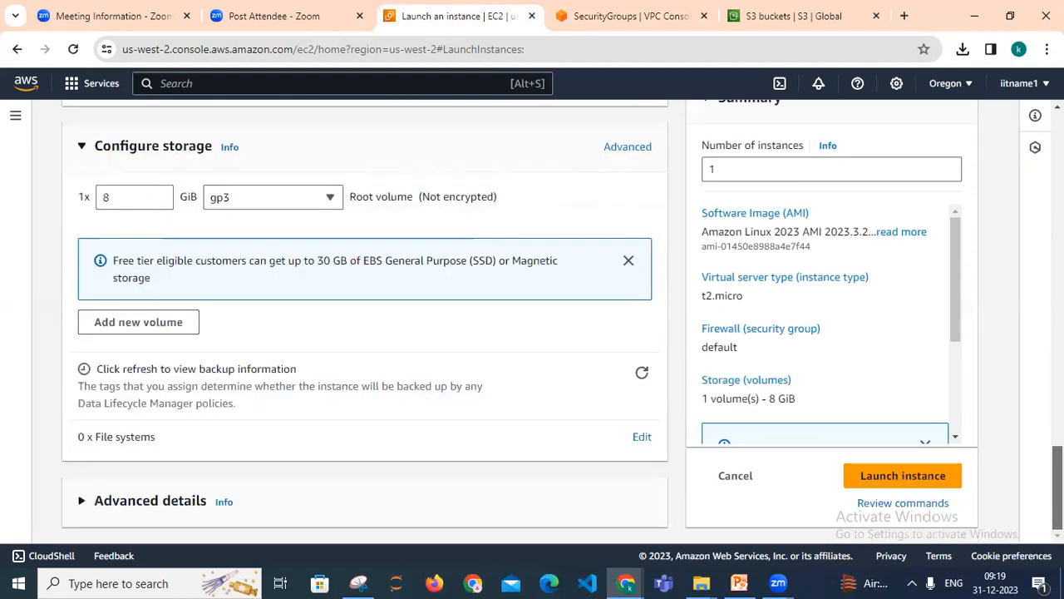
pyautogui.click(82, 503)
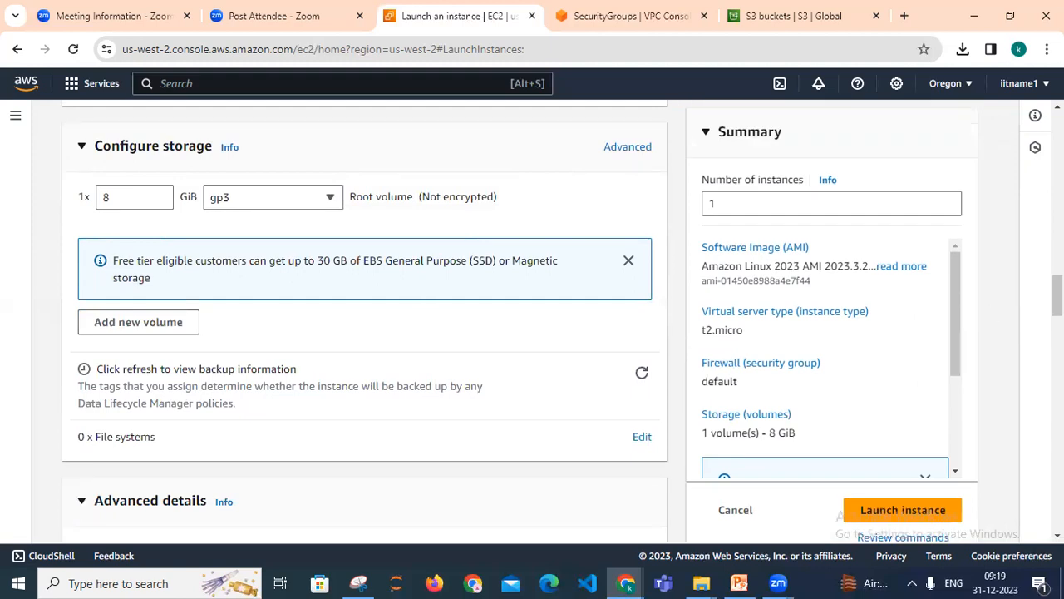
pyautogui.scroll(-10, 366, 324)
pyautogui.scroll(-15, 366, 324)
pyautogui.scroll(-2, 421, 349)
pyautogui.click(281, 298)
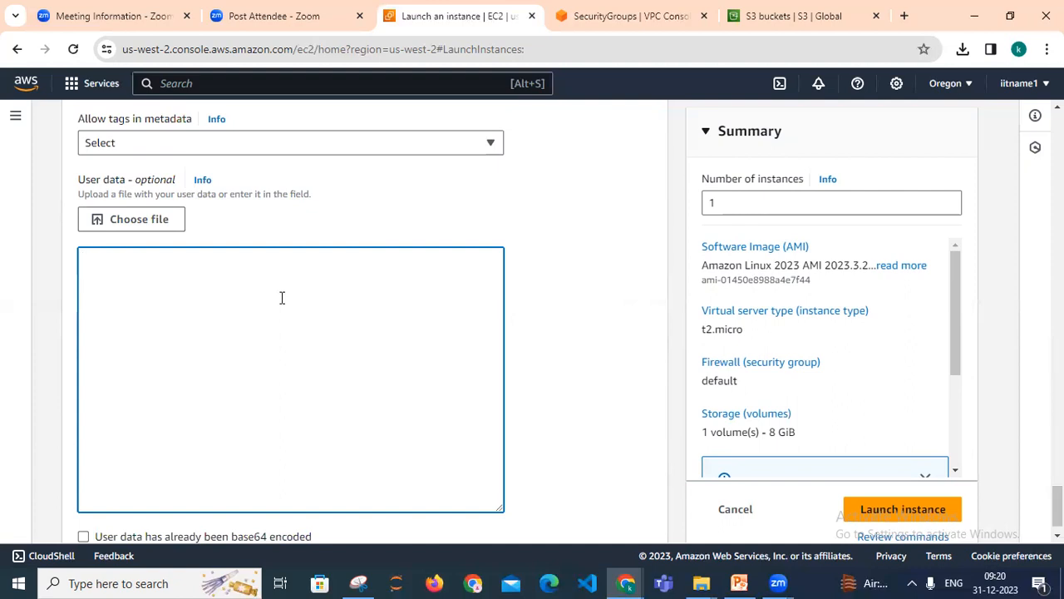
pyautogui.write('#!')
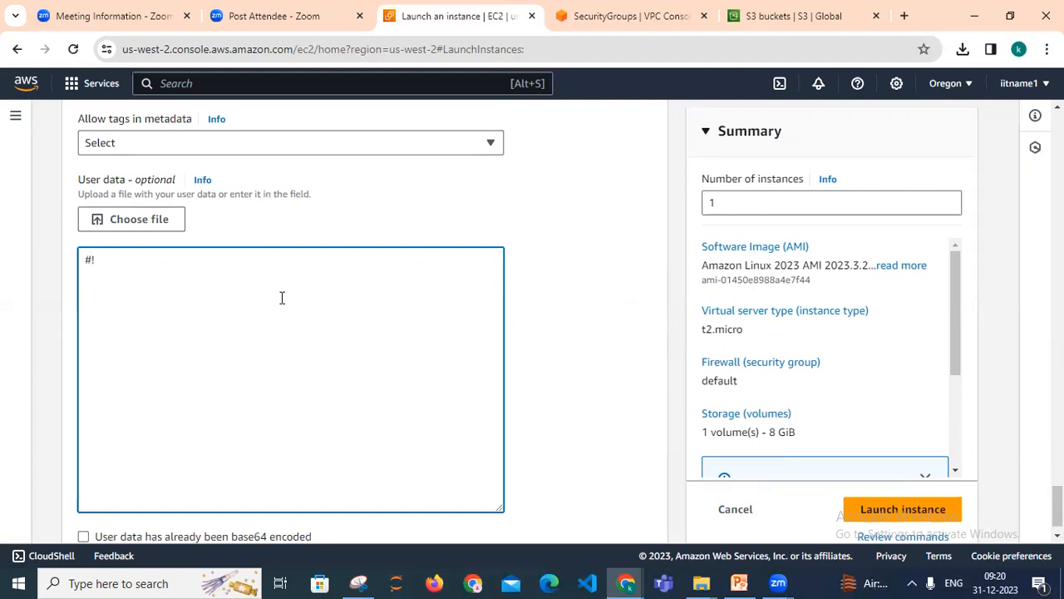
pyautogui.write('/bin/bash')
pyautogui.press('Return')
pyautogui.write('yum updat')
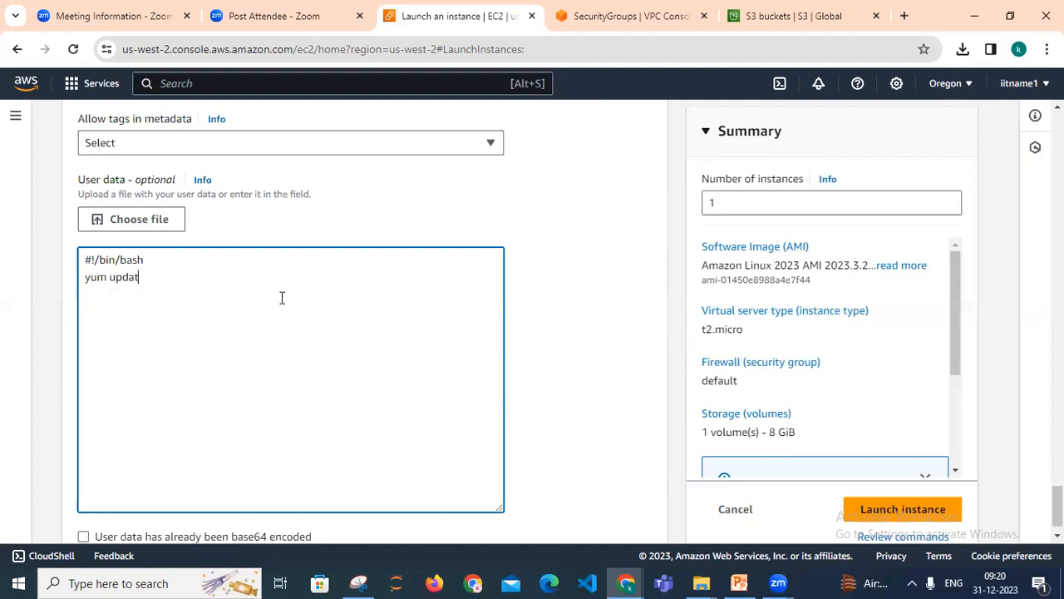
pyautogui.write('e -y')
pyautogui.press('Return')
# - Add the lines yum install -y httpd and cd /var/www/html to the user data script
pyautogui.write('yum install')
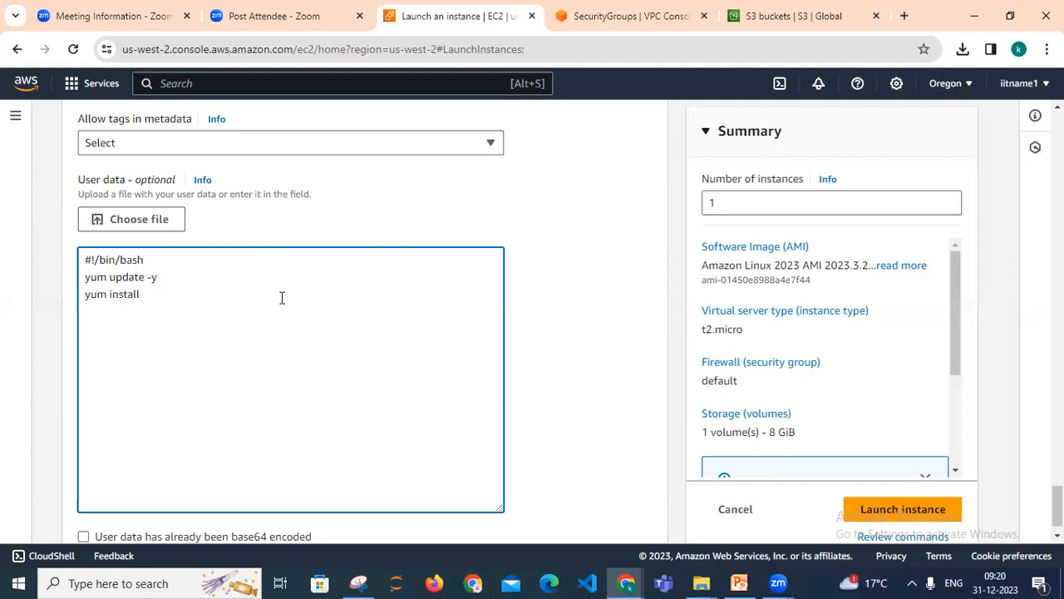
pyautogui.write(' -y httpd')
pyautogui.press('Return')
pyautogui.write('cd /var/www/html ')
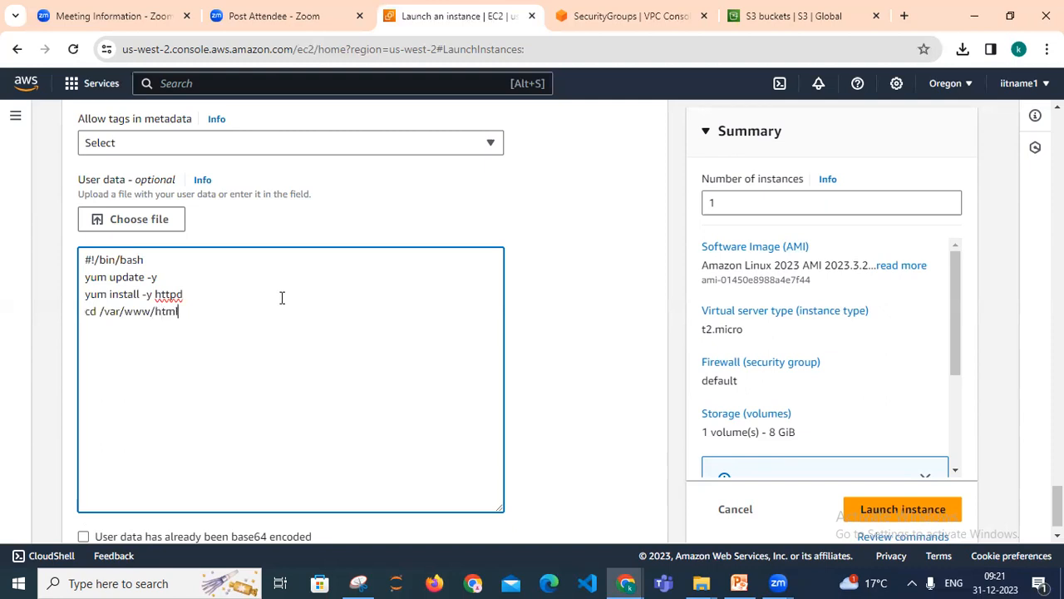
# - Add a script line that writes the home page: echo "welcome to my site " > index.html
pyautogui.write('echo "wec')
pyautogui.press('BackSpace')
pyautogui.write('lcome to my side')
pyautogui.press('BackSpace')
pyautogui.press('BackSpace')
pyautogui.write('te "')
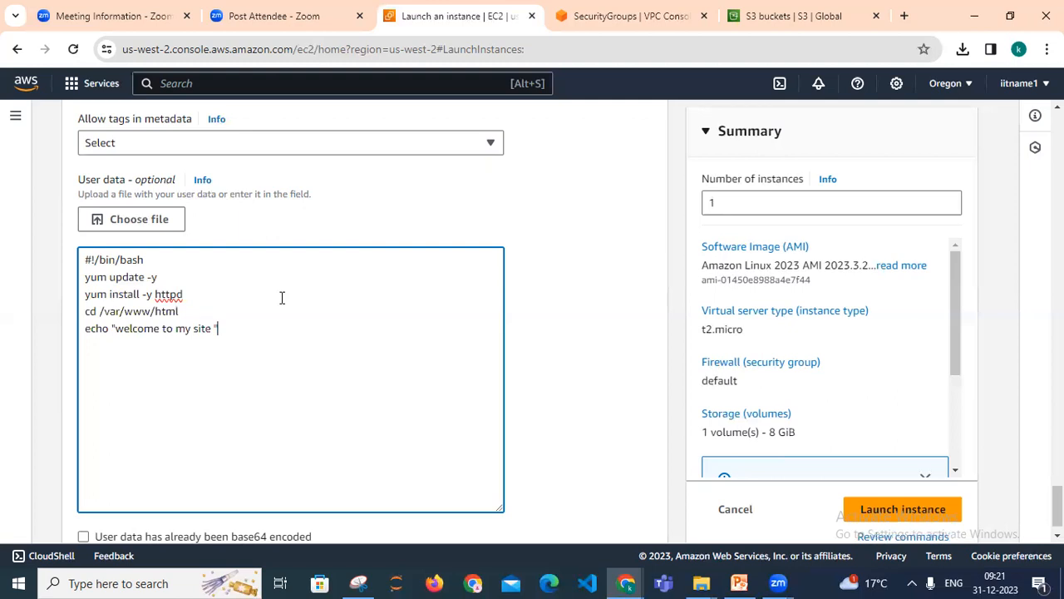
pyautogui.write(' > index.ht')
pyautogui.write('ml')
pyautogui.press('Return')
# - Finish the user data script with the lines service httpd start and chkconfig httpd on
pyautogui.write('service httpd start ')
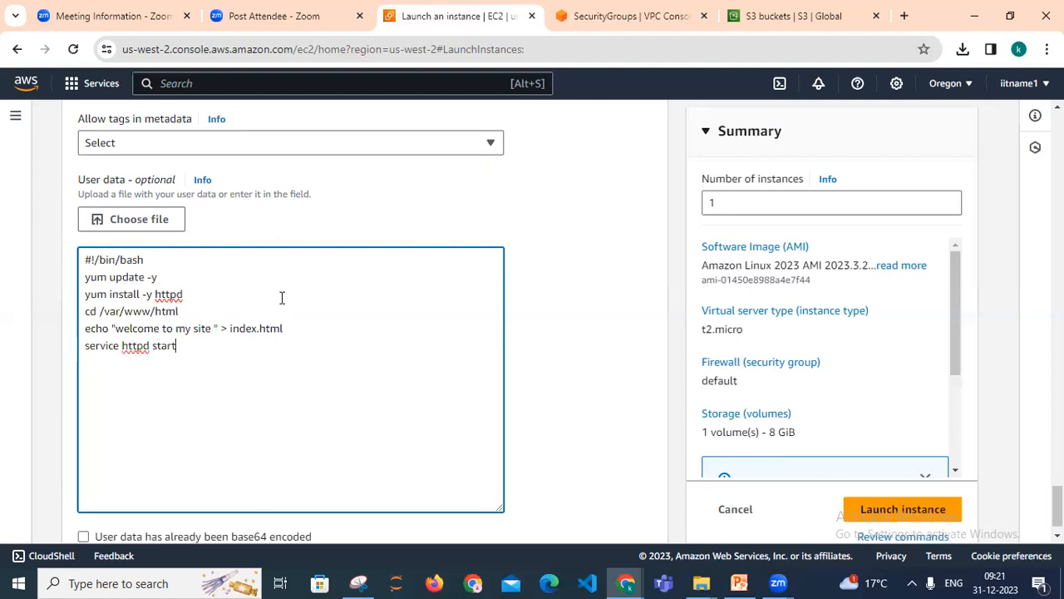
pyautogui.write('chkconfig ')
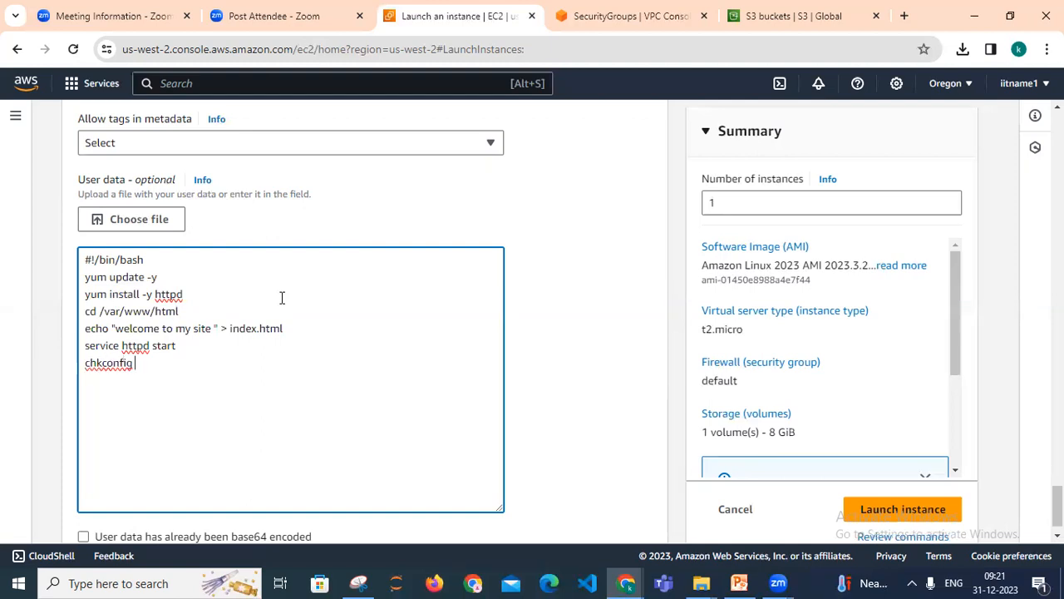
pyautogui.write('httpd on')
# - Review the instance's advanced, network and storage settings in the launch form and launch the instance
pyautogui.scroll(-1, 944, 511)
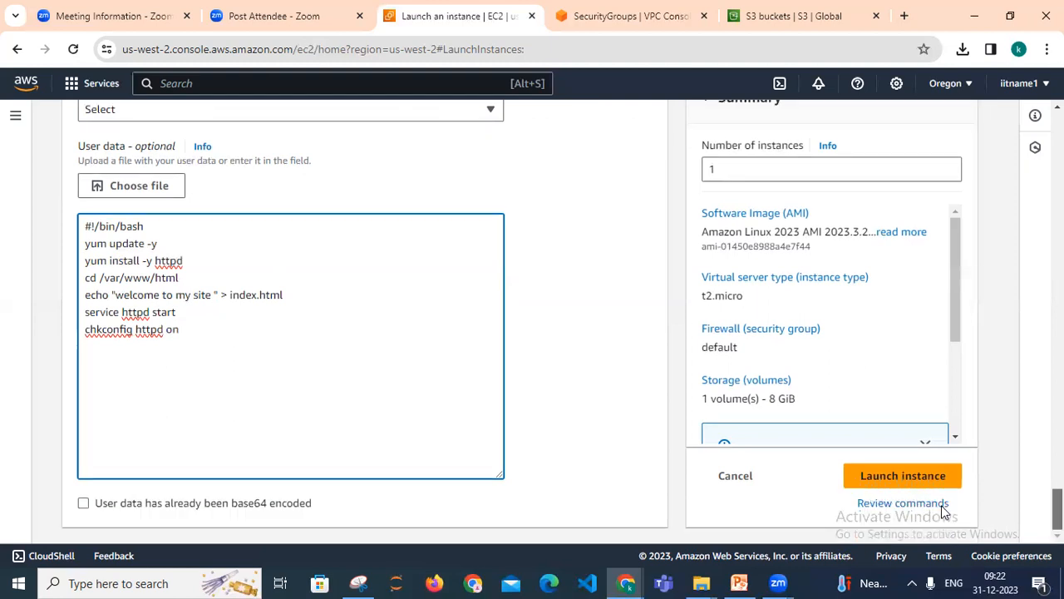
pyautogui.click(873, 231)
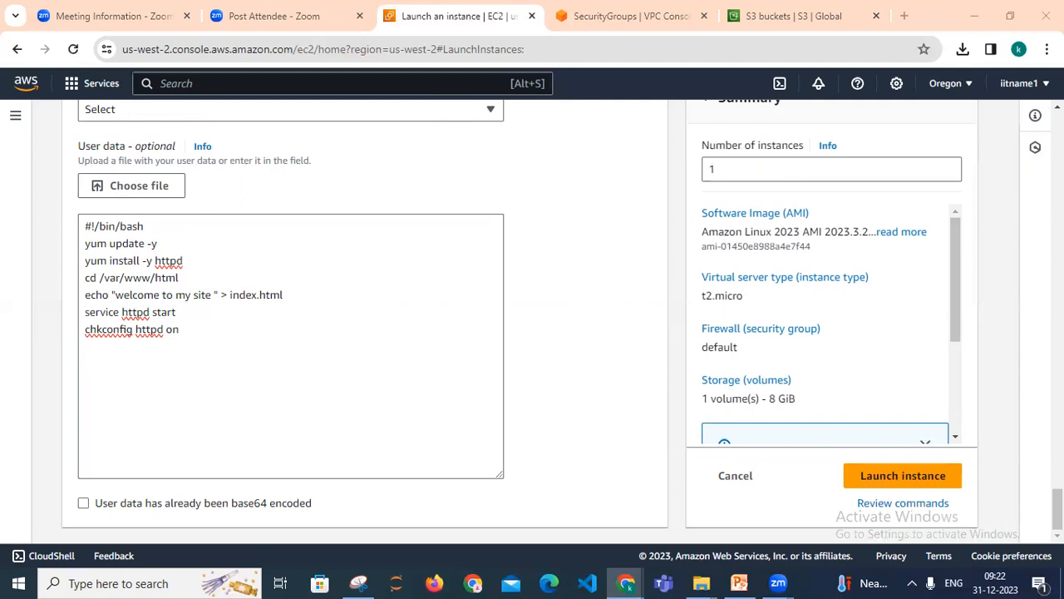
pyautogui.scroll(10, 366, 324)
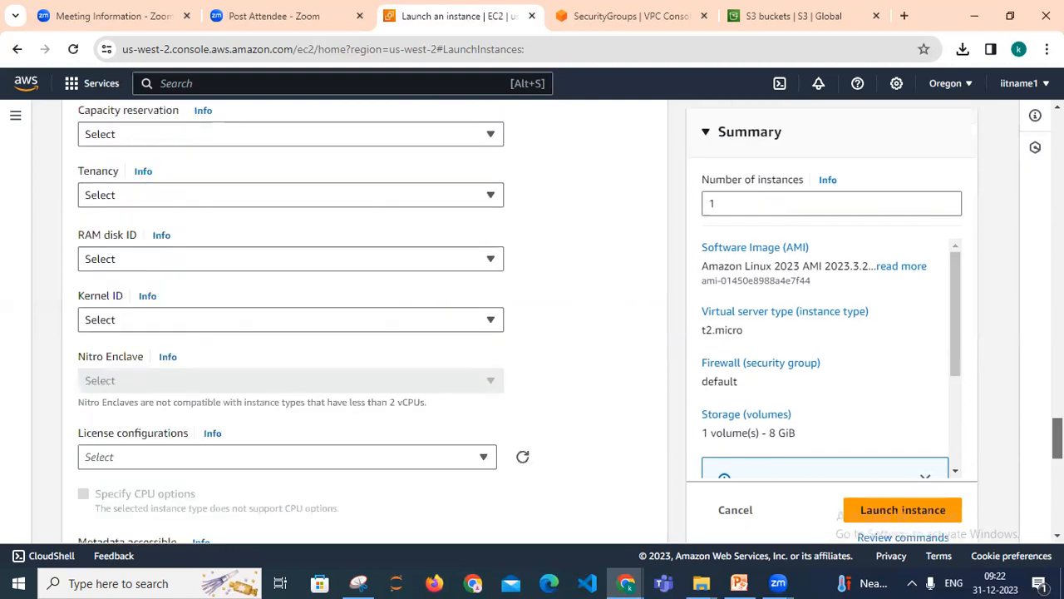
pyautogui.scroll(-6, 366, 324)
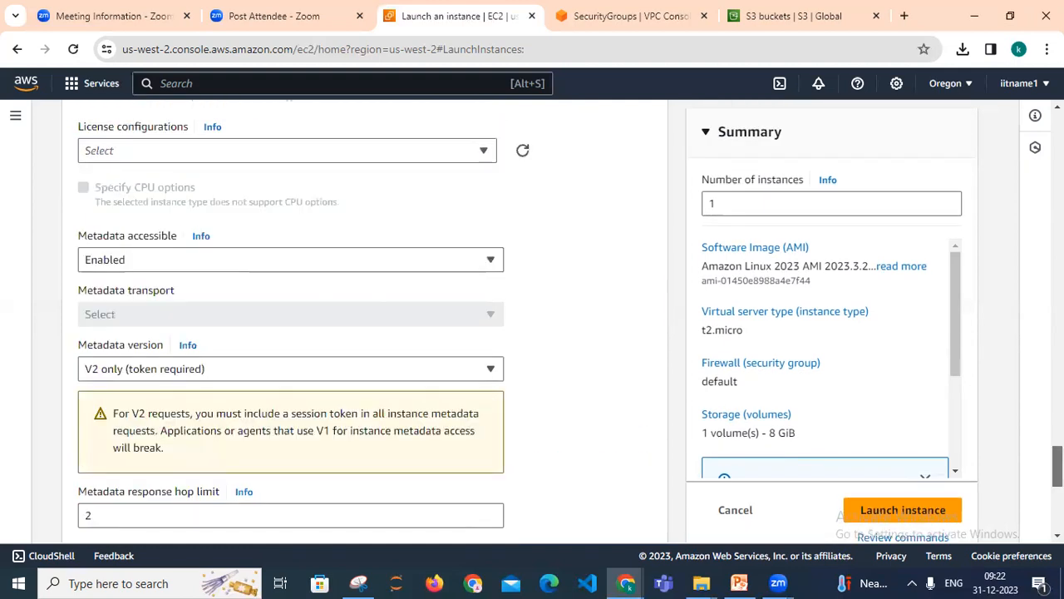
pyautogui.scroll(15, 1035, 268)
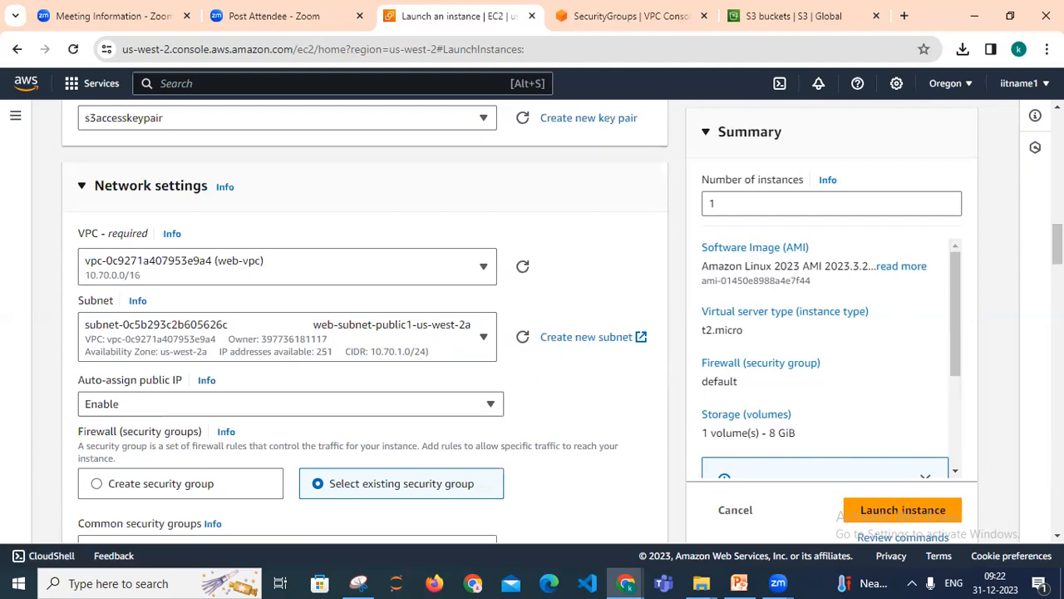
pyautogui.scroll(-4, 365, 324)
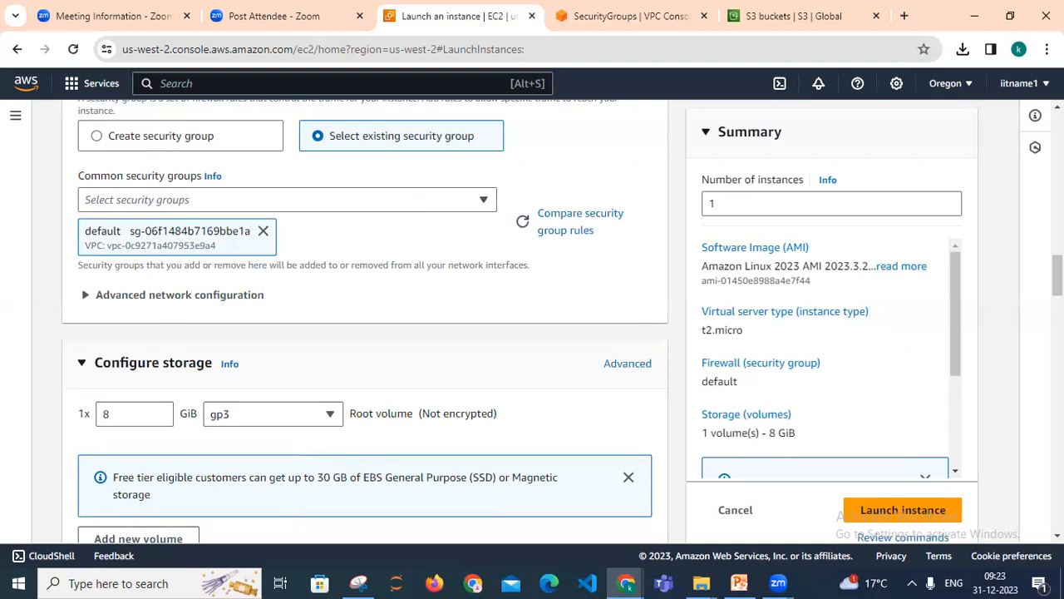
pyautogui.moveTo(1057, 276); pyautogui.dragTo(1058, 275)
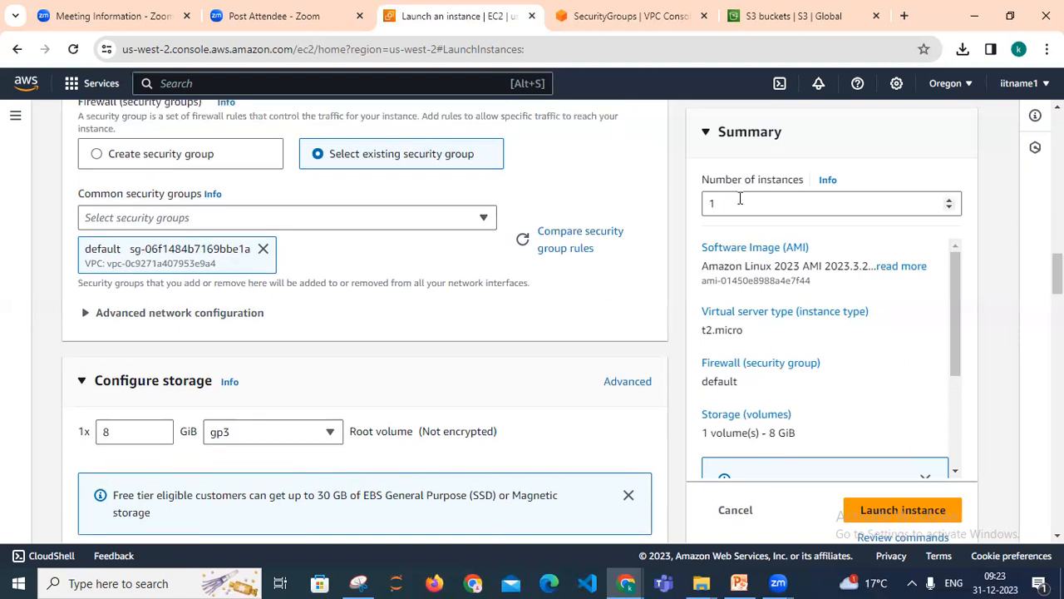
pyautogui.click(906, 515)
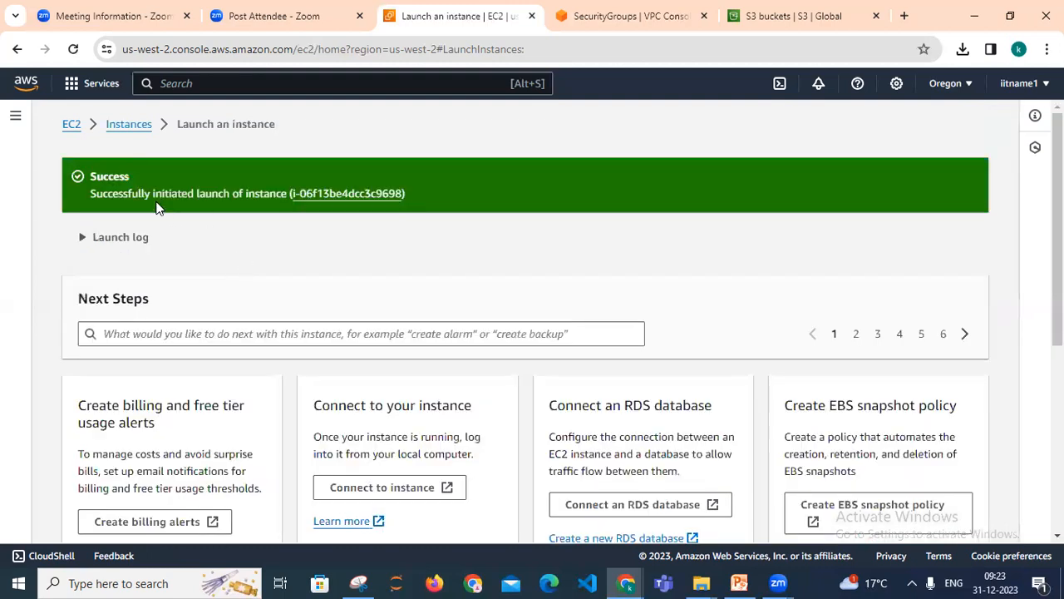
# - Go through the EC2 dashboard to the list of running instances and refresh the list
pyautogui.click(72, 125)
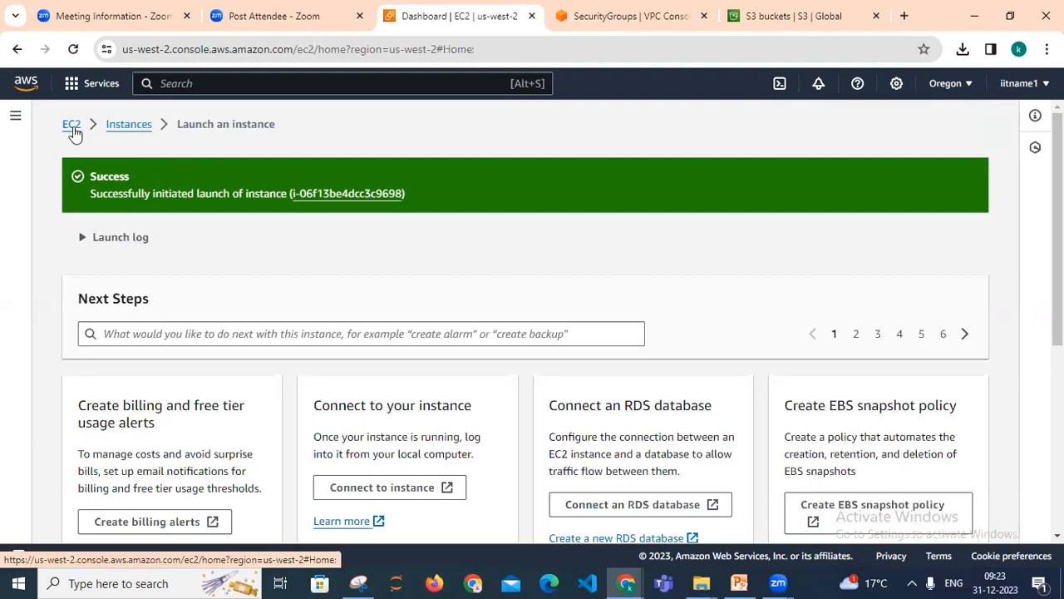
pyautogui.click(329, 218)
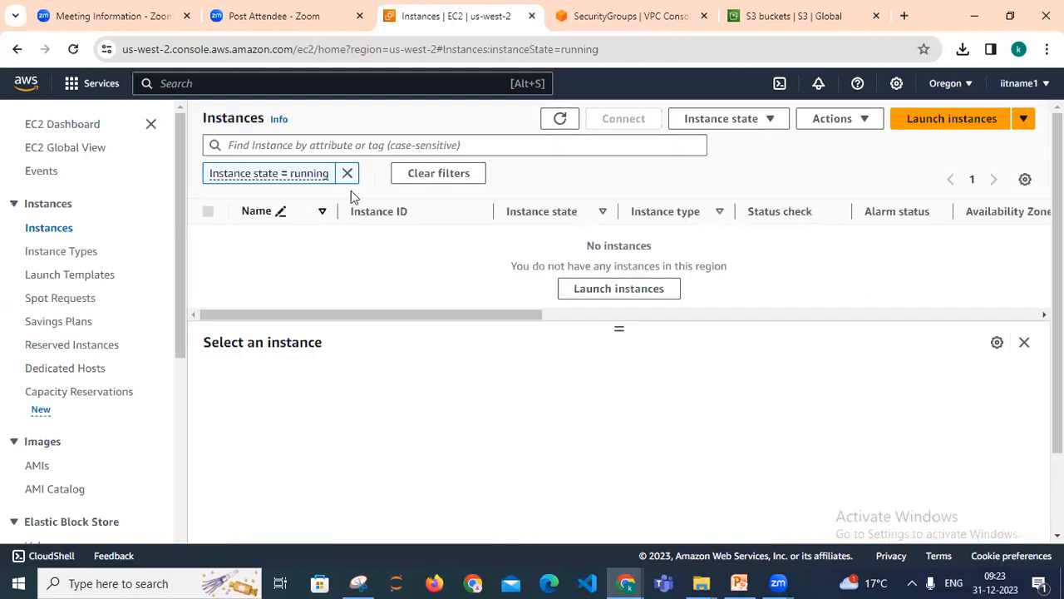
pyautogui.click(560, 120)
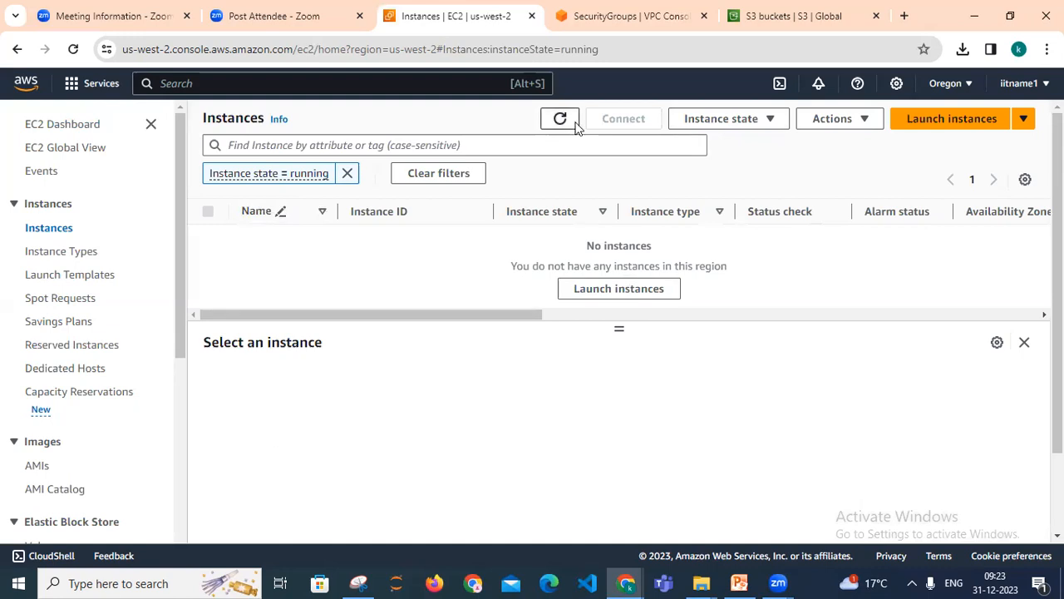
pyautogui.click(577, 125)
pyautogui.click(577, 125)
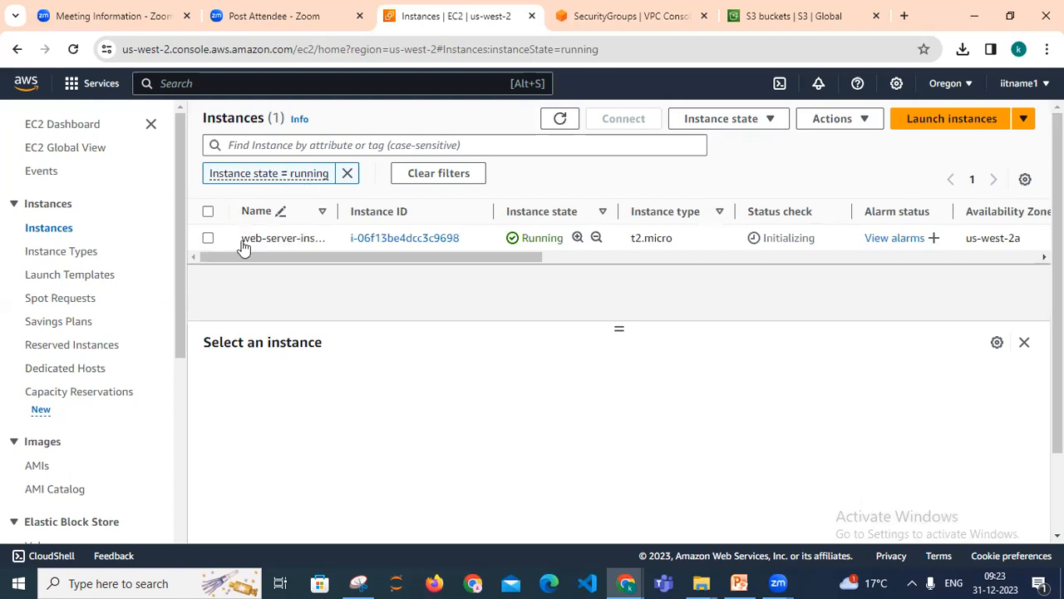
# - Select web-server-instance to show its details and refresh the list to check its status
pyautogui.click(320, 246)
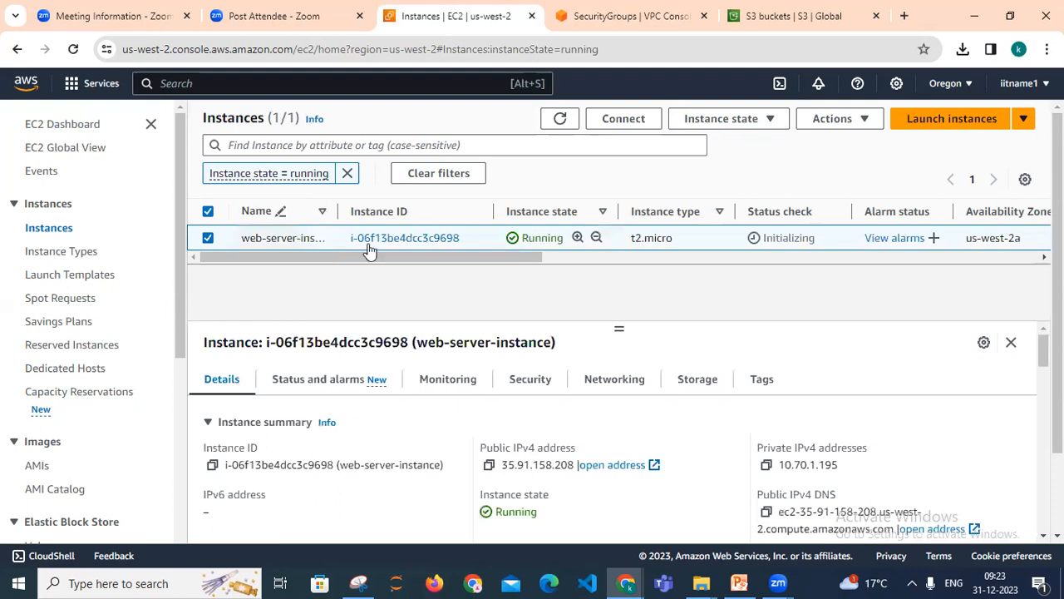
pyautogui.click(559, 123)
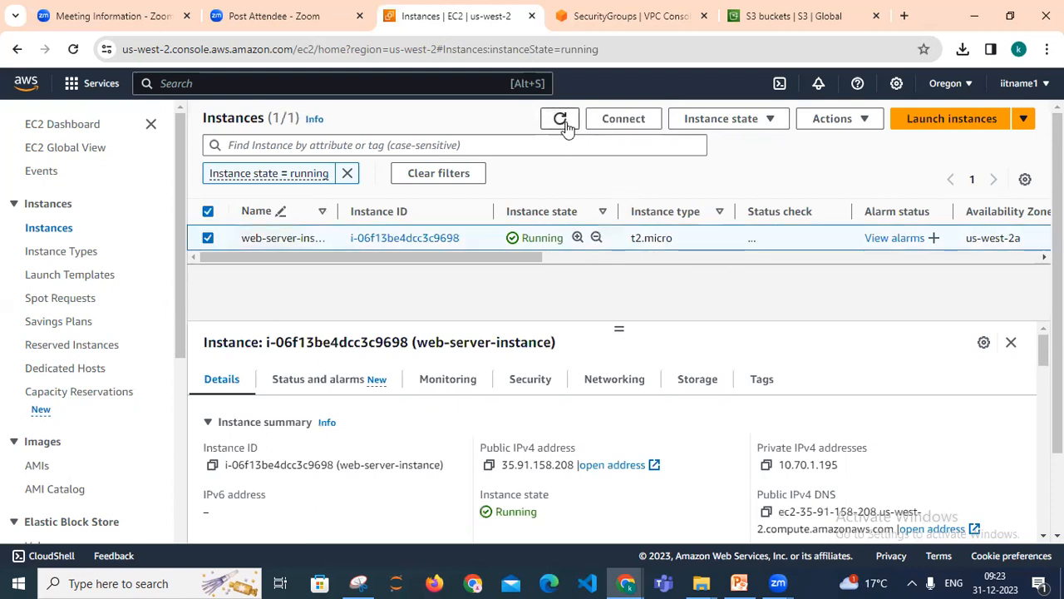
pyautogui.click(562, 122)
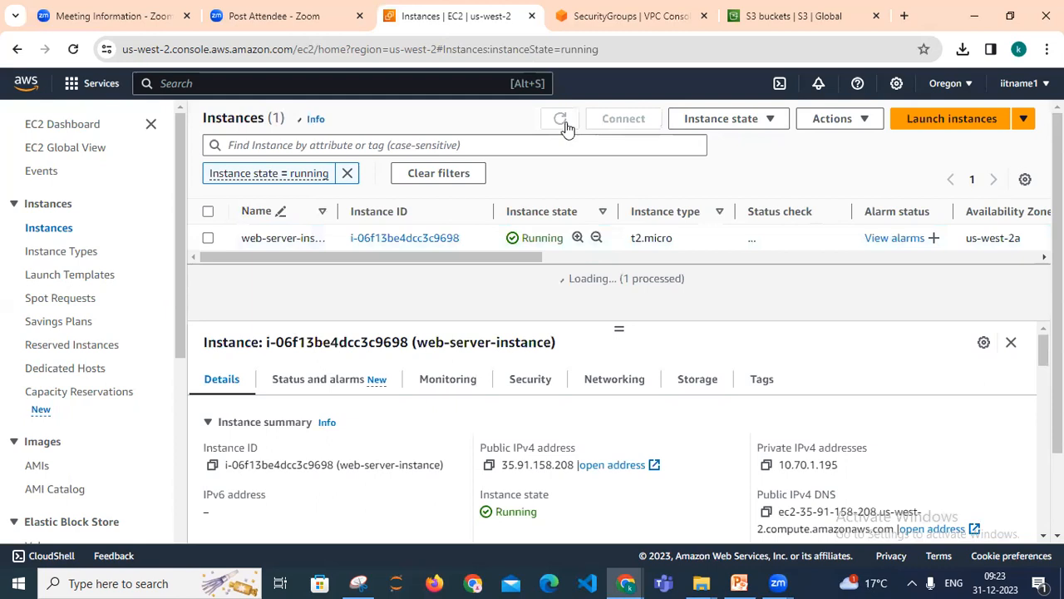
pyautogui.click(562, 122)
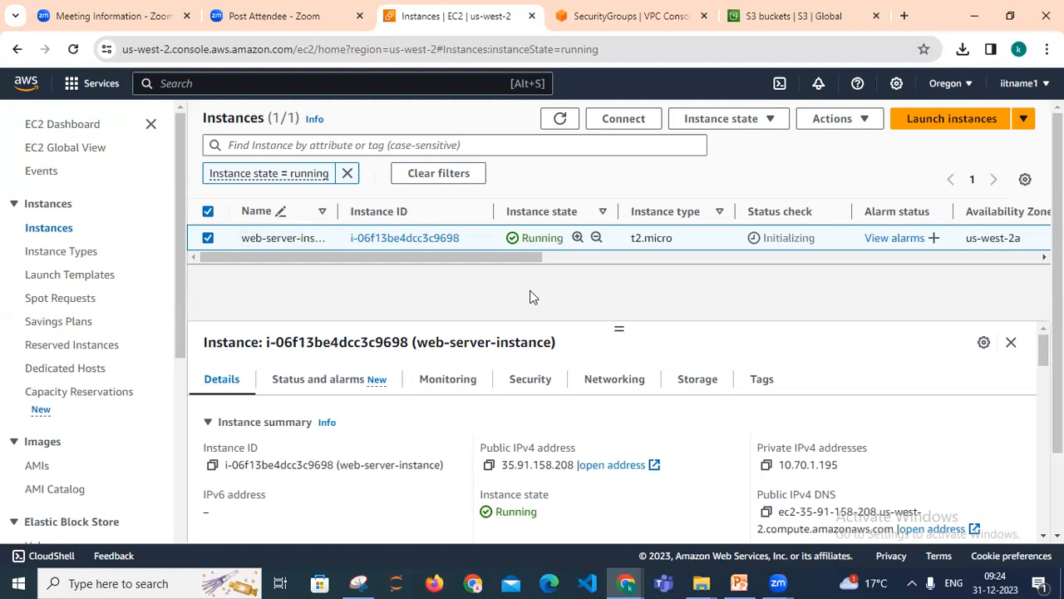
# - Copy the public IPv4 address of web-server-instance and open 35.91.158.208 in a new browser tab
pyautogui.click(489, 466)
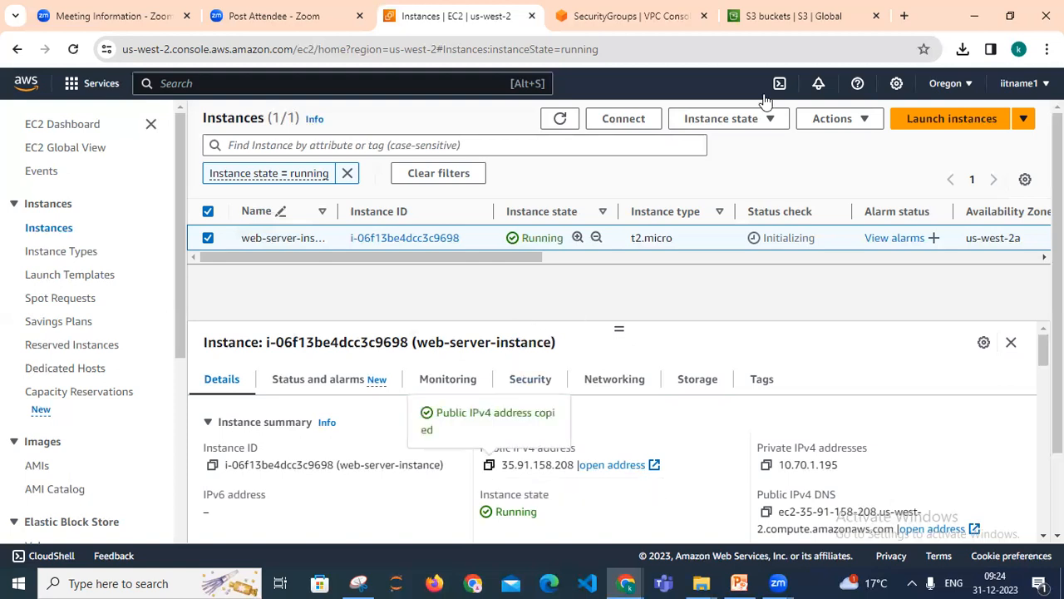
pyautogui.click(905, 16)
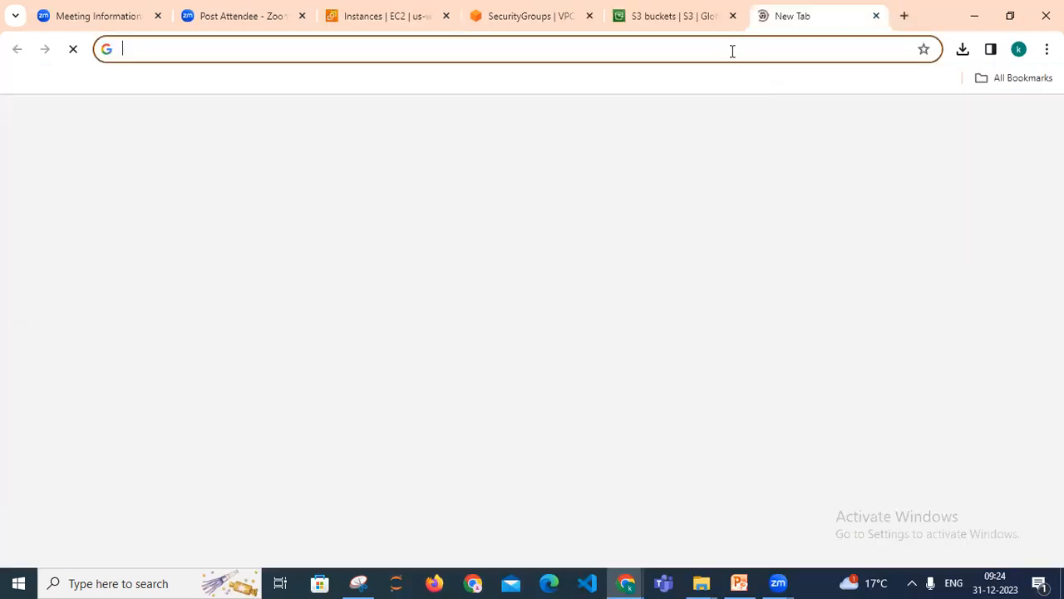
pyautogui.click(733, 51)
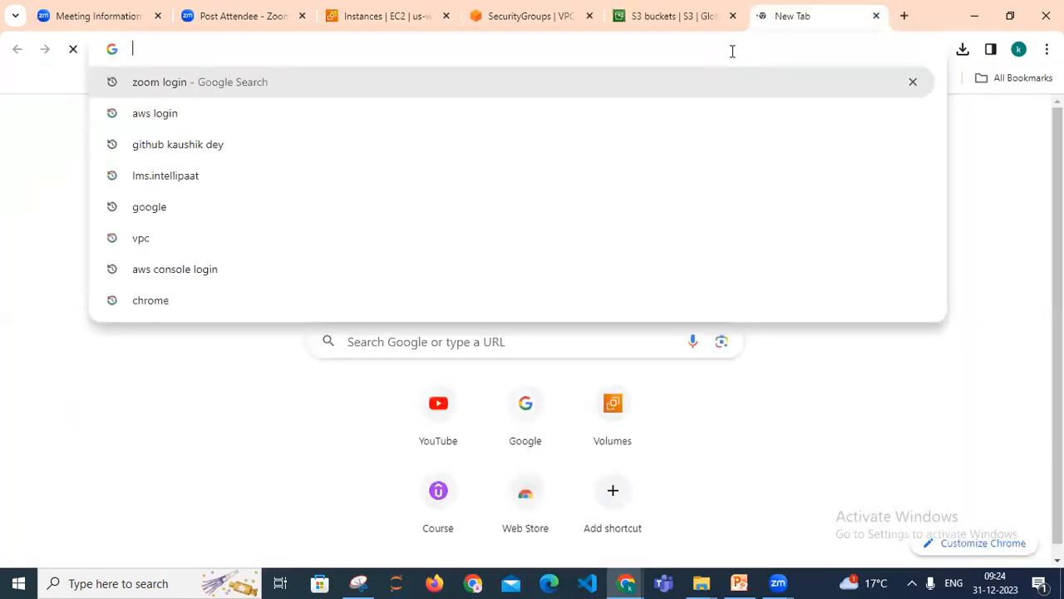
pyautogui.hotkey('ctrl', 'v')
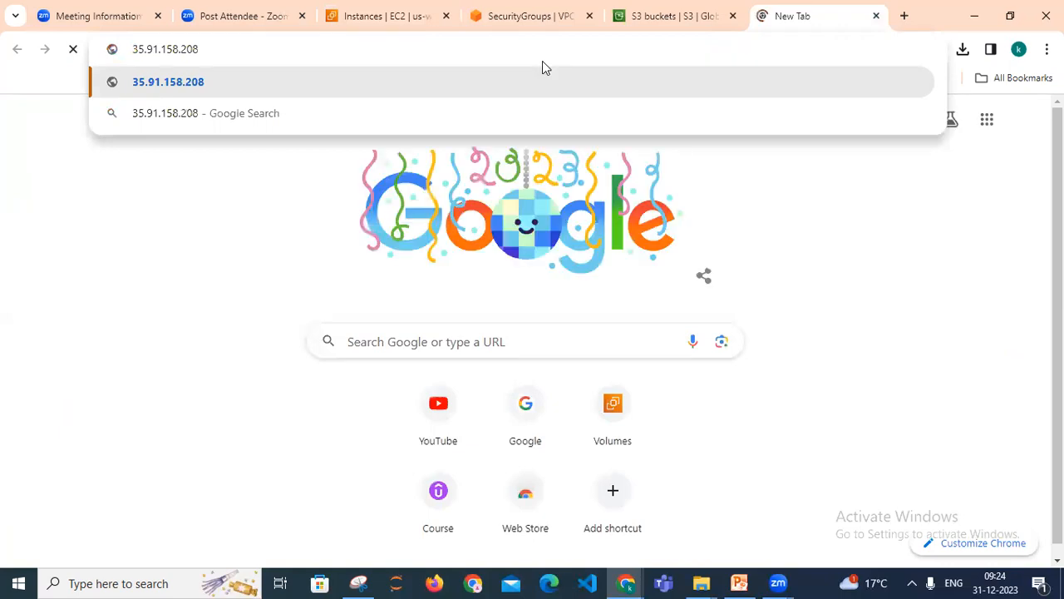
pyautogui.press('Return')
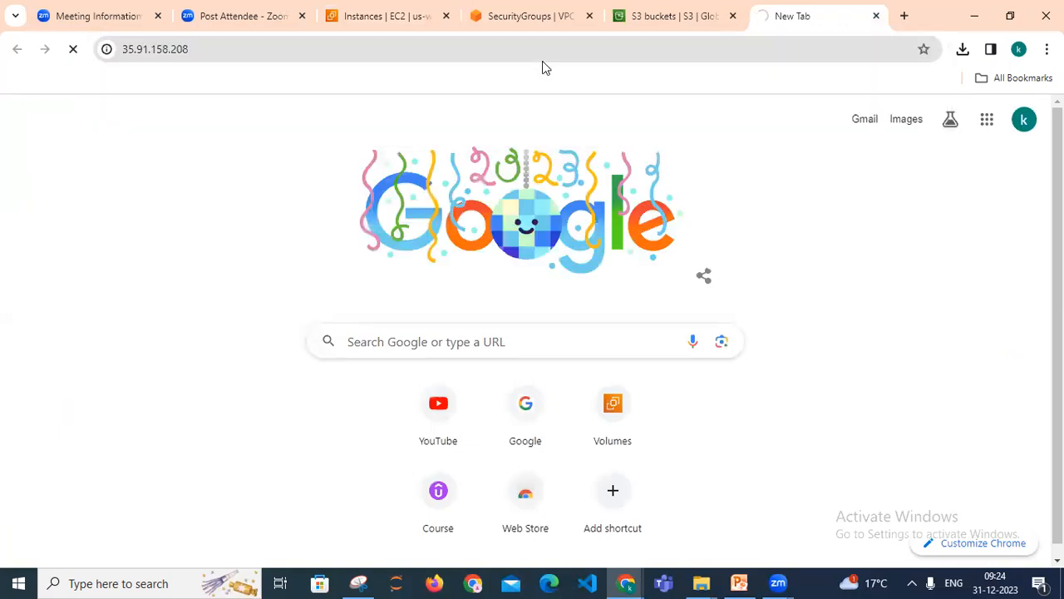